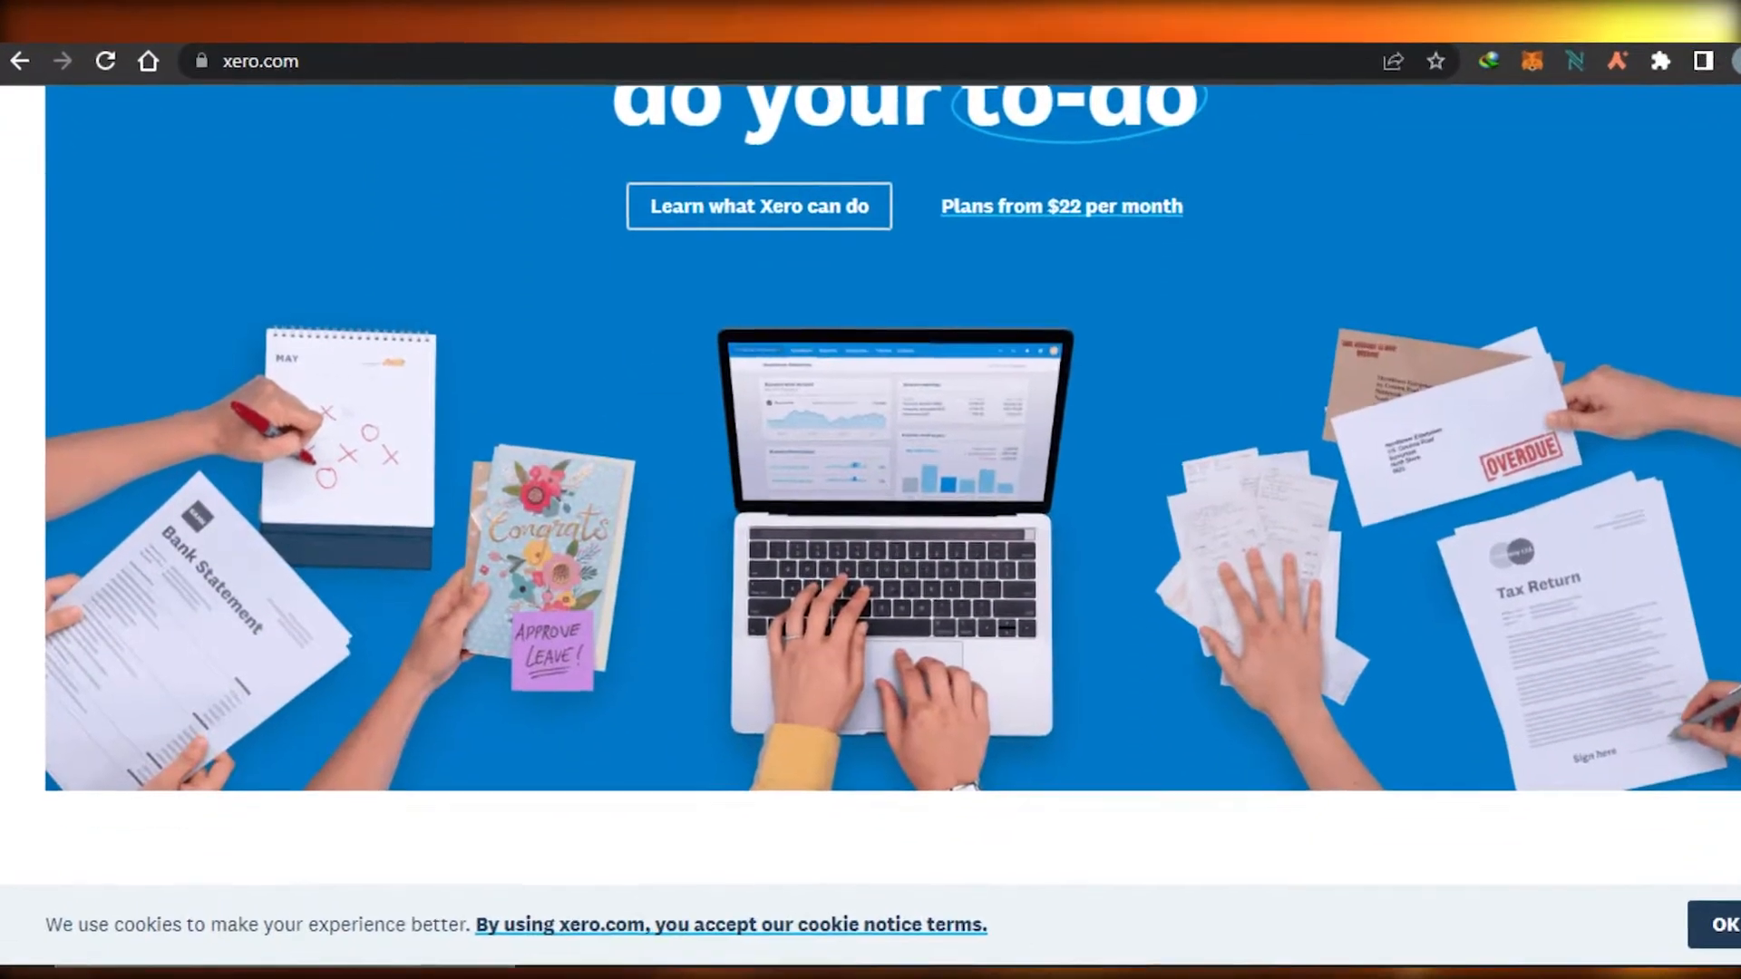
# Step: Open the free trial sign-up page from the Xero homepage
pyautogui.scroll(5, 870, 490)
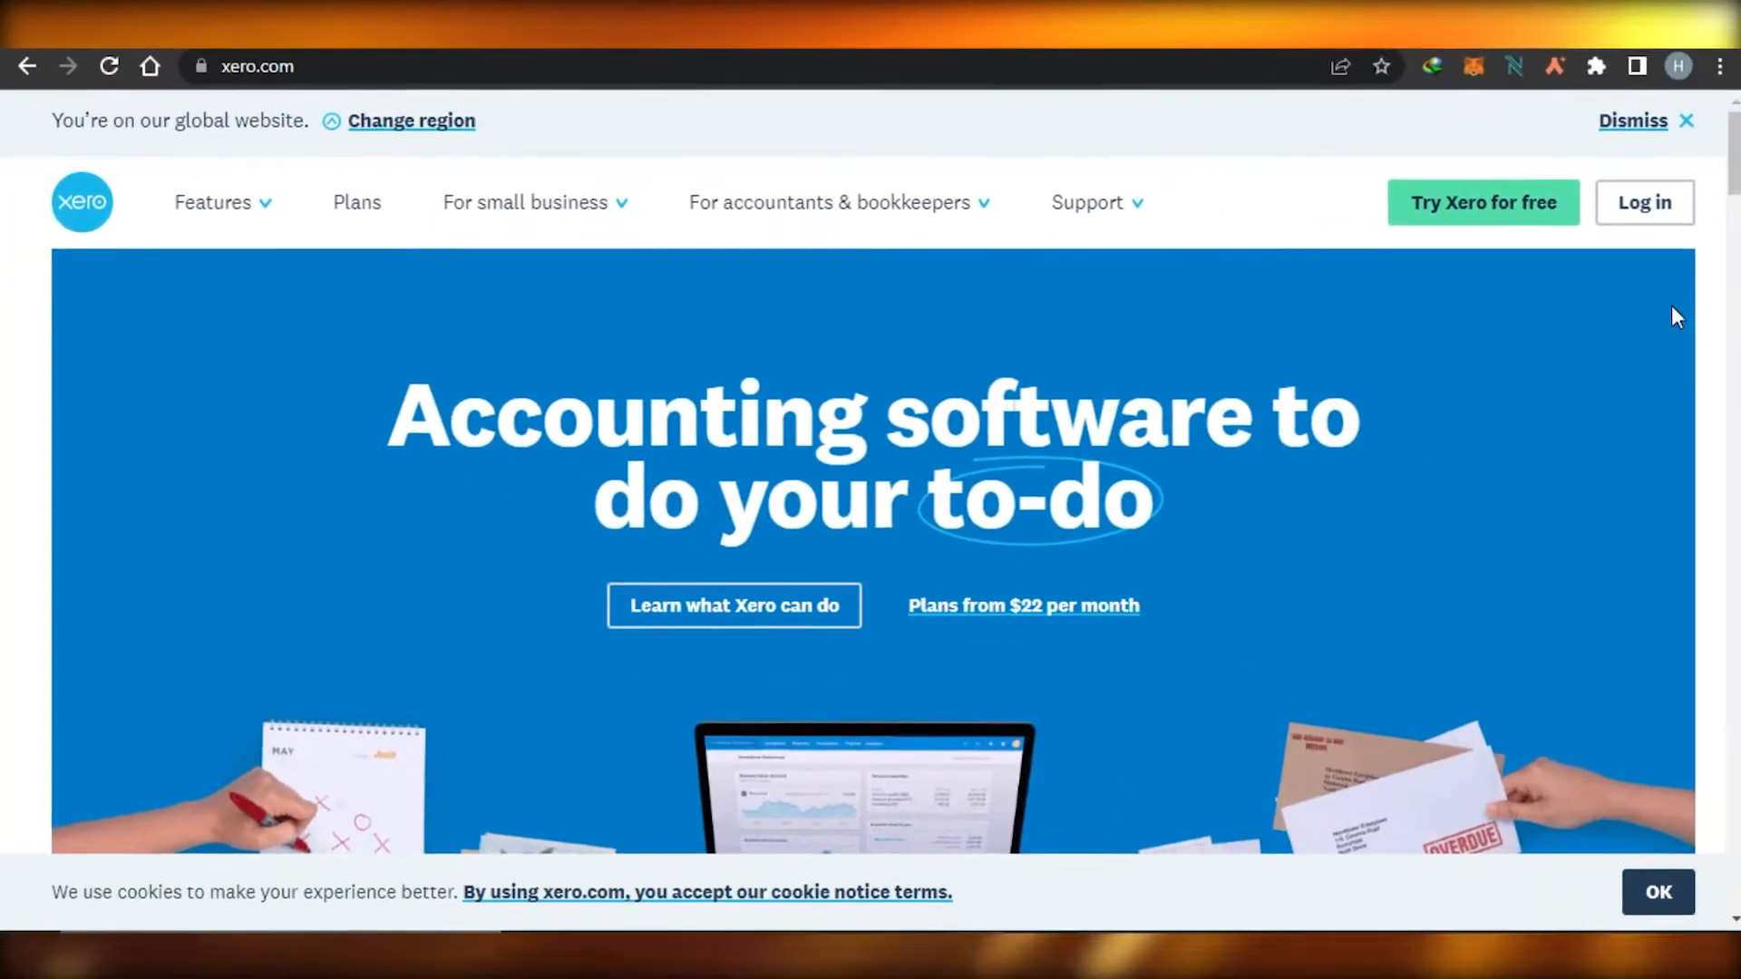
pyautogui.scroll(-10, 1723, 263)
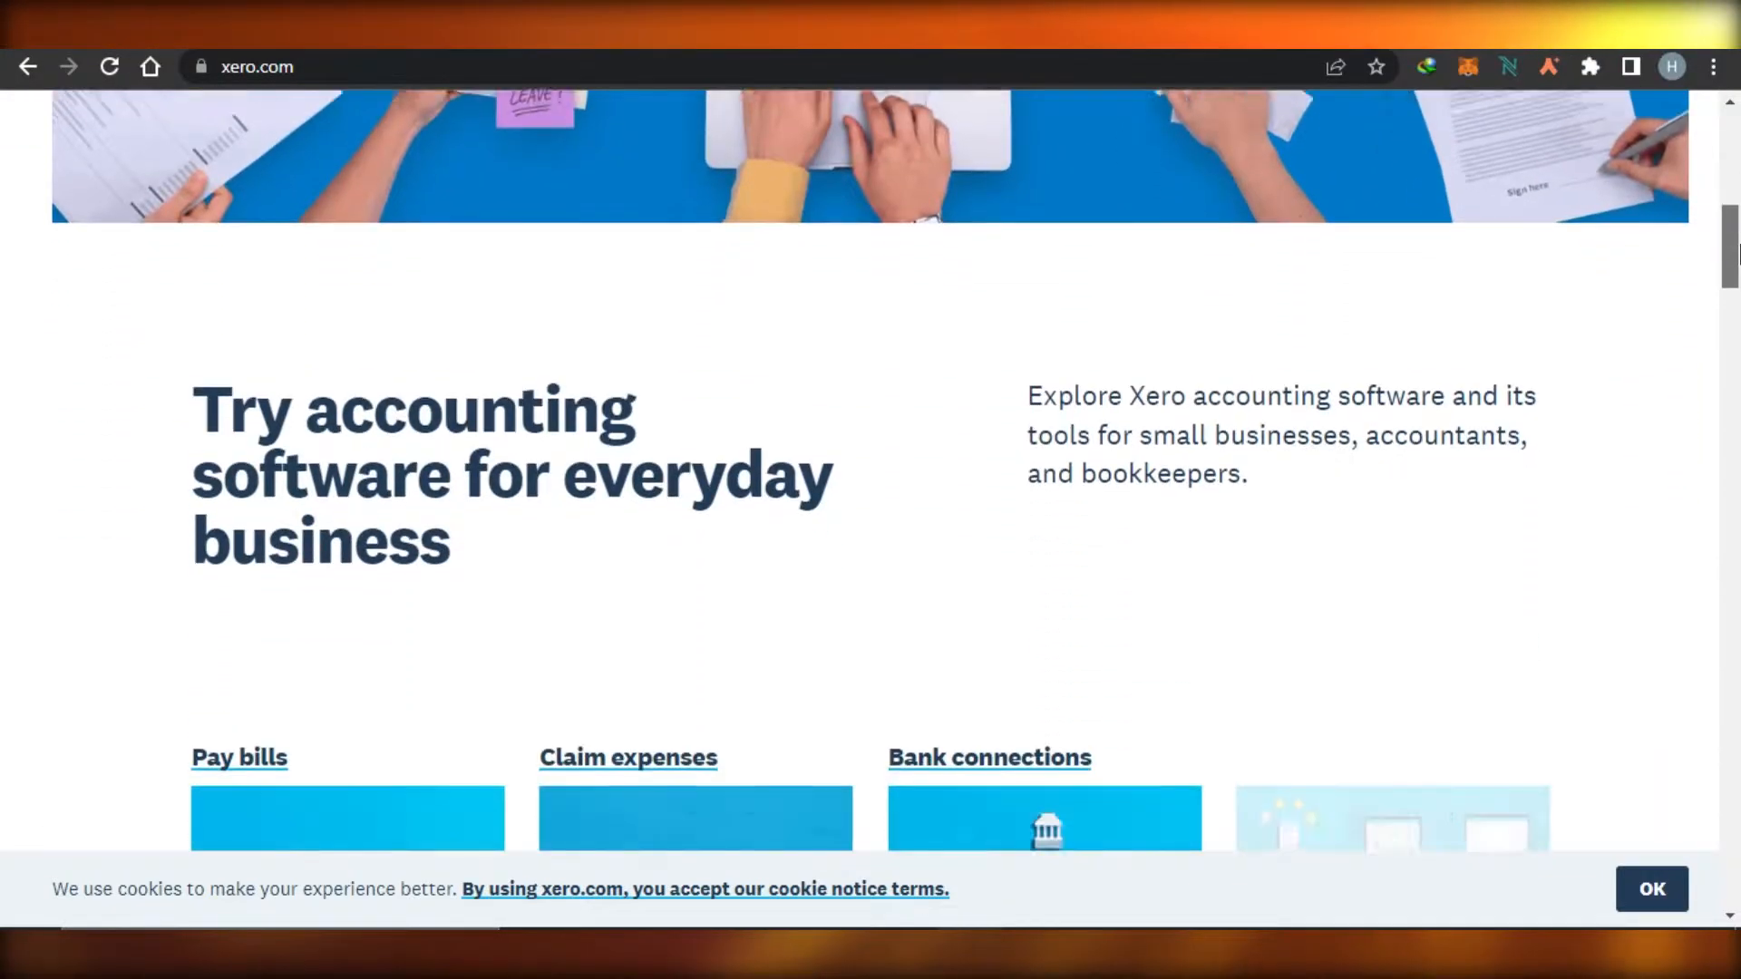
pyautogui.moveTo(1736, 254); pyautogui.dragTo(1736, 158)
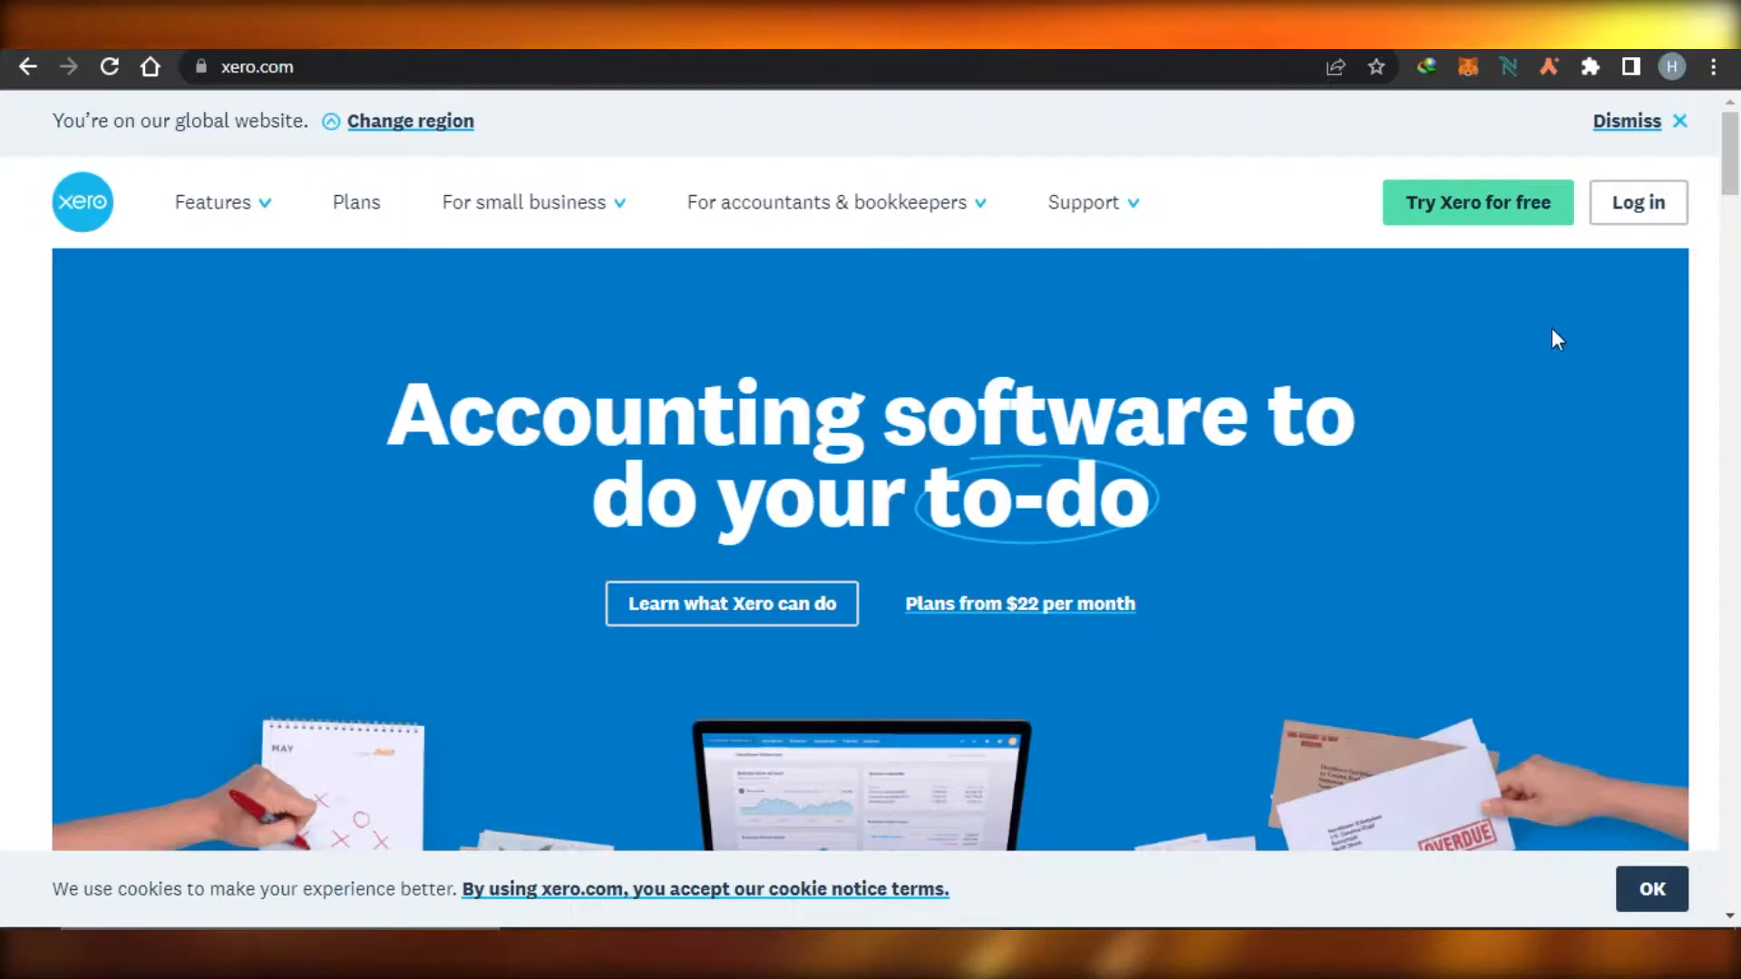
pyautogui.click(1497, 214)
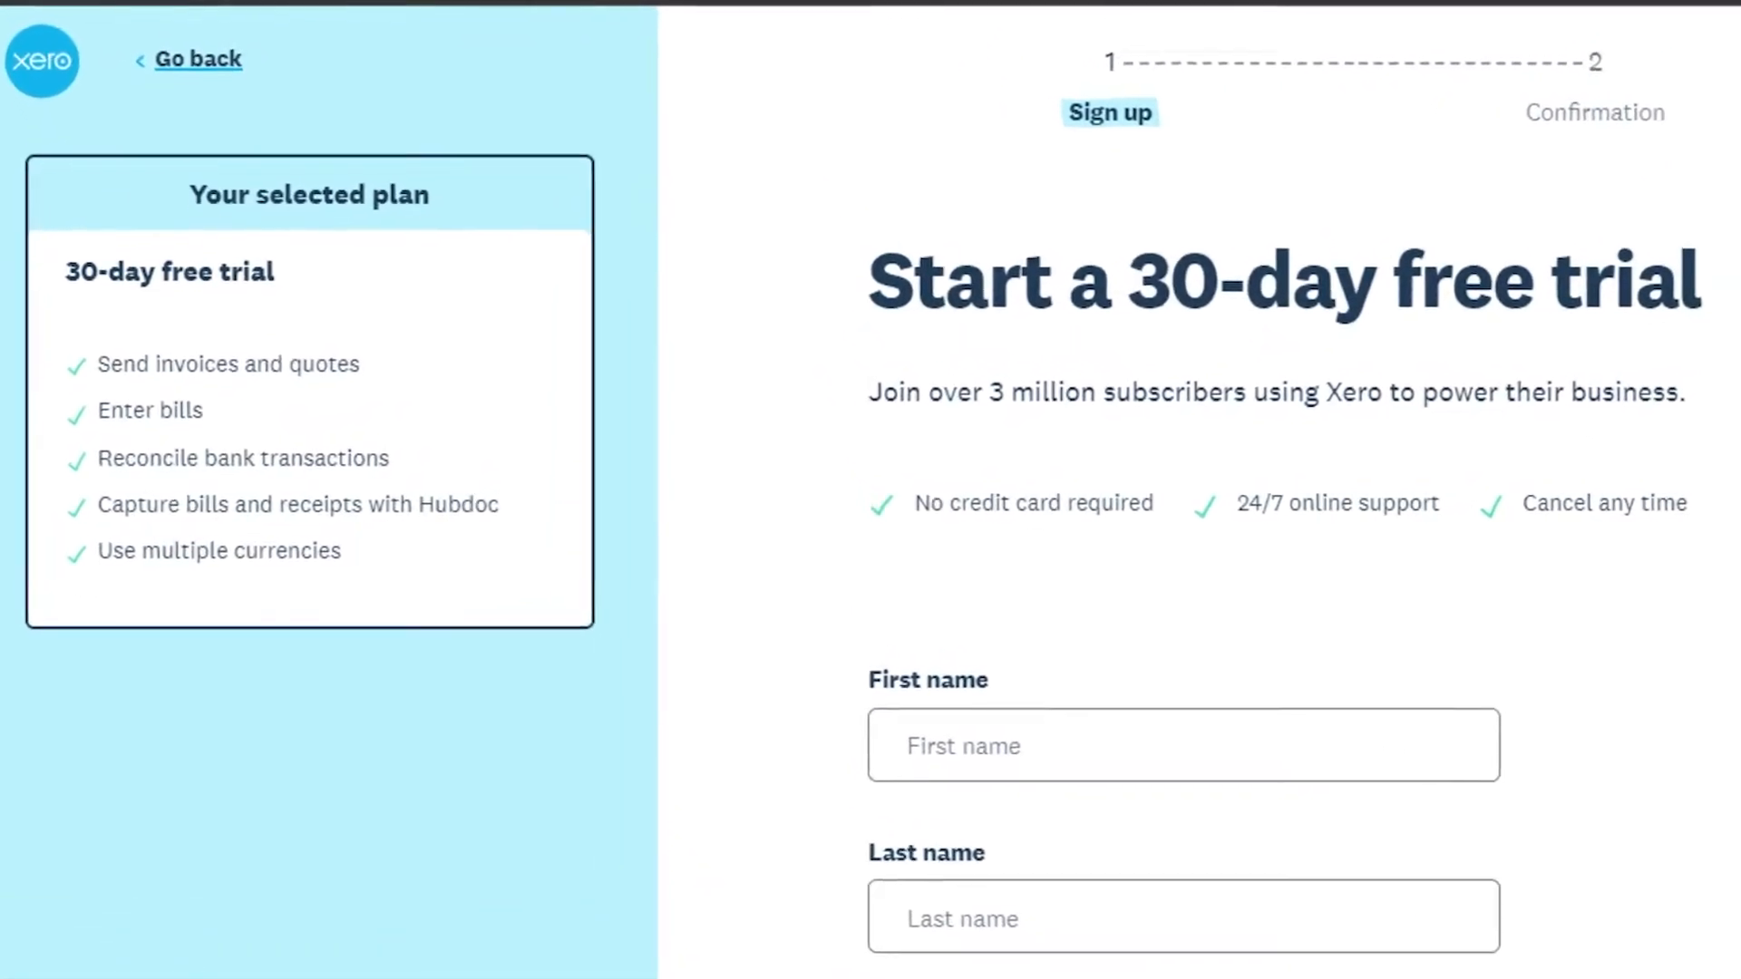
# Step: Review the fields of the 30-day free trial sign-up form
pyautogui.scroll(-5, 1197, 544)
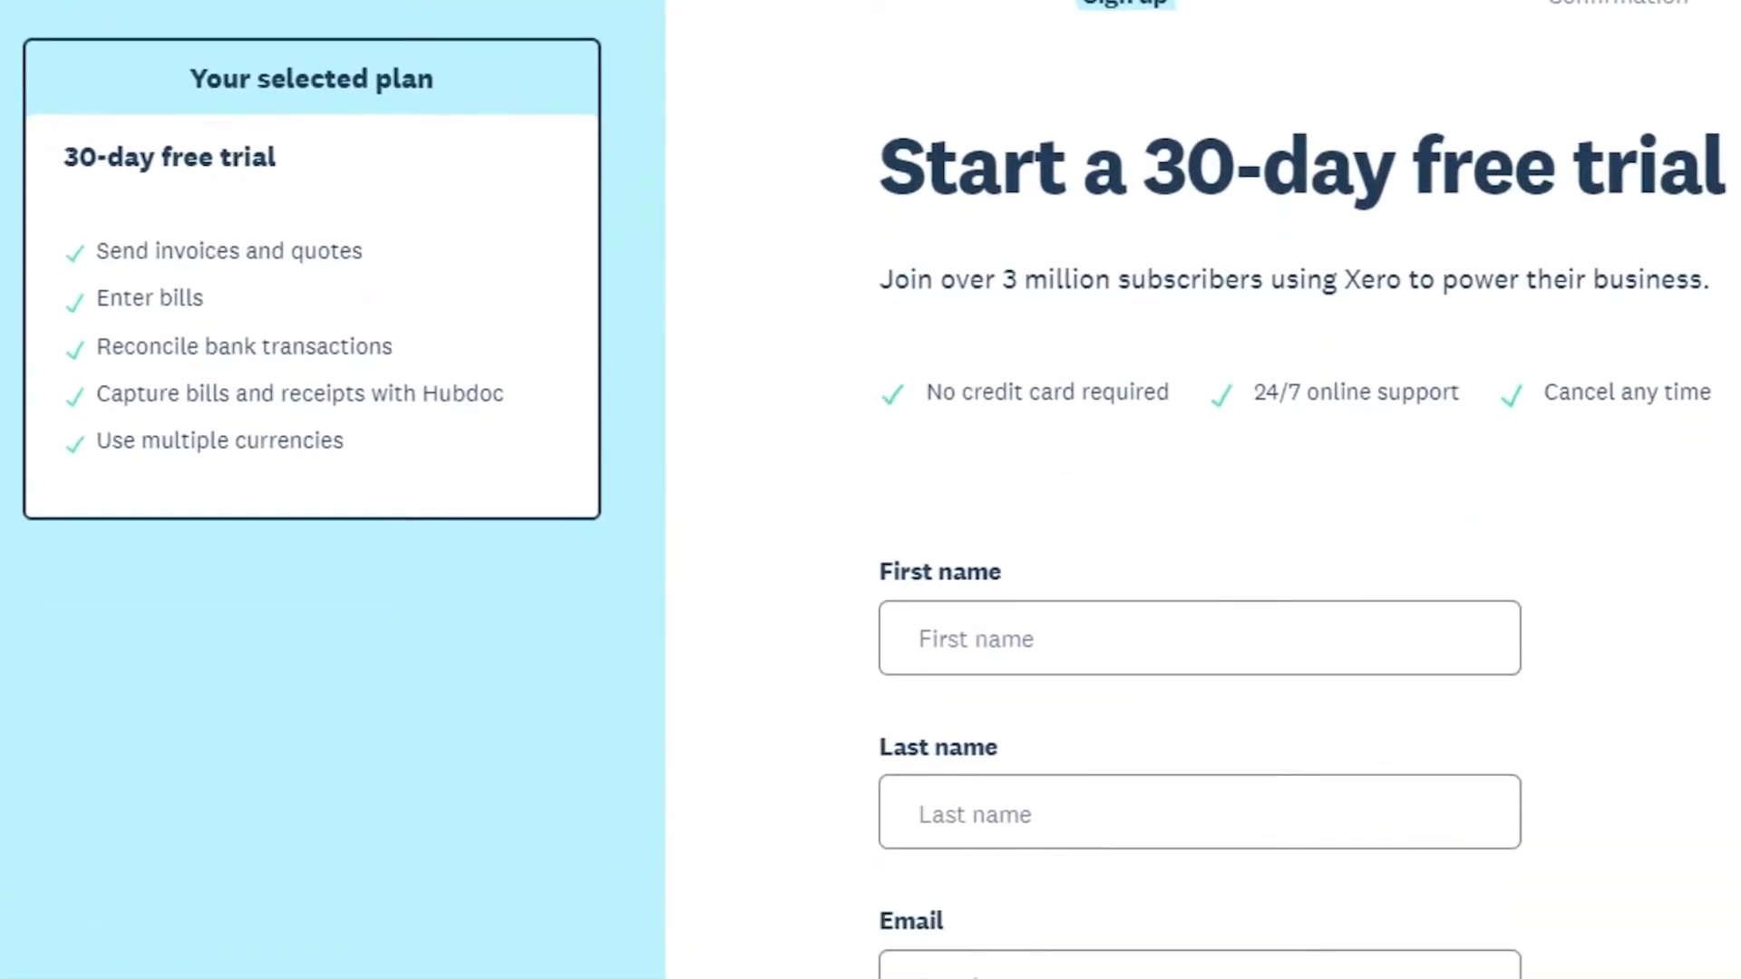
pyautogui.scroll(-2, 1197, 544)
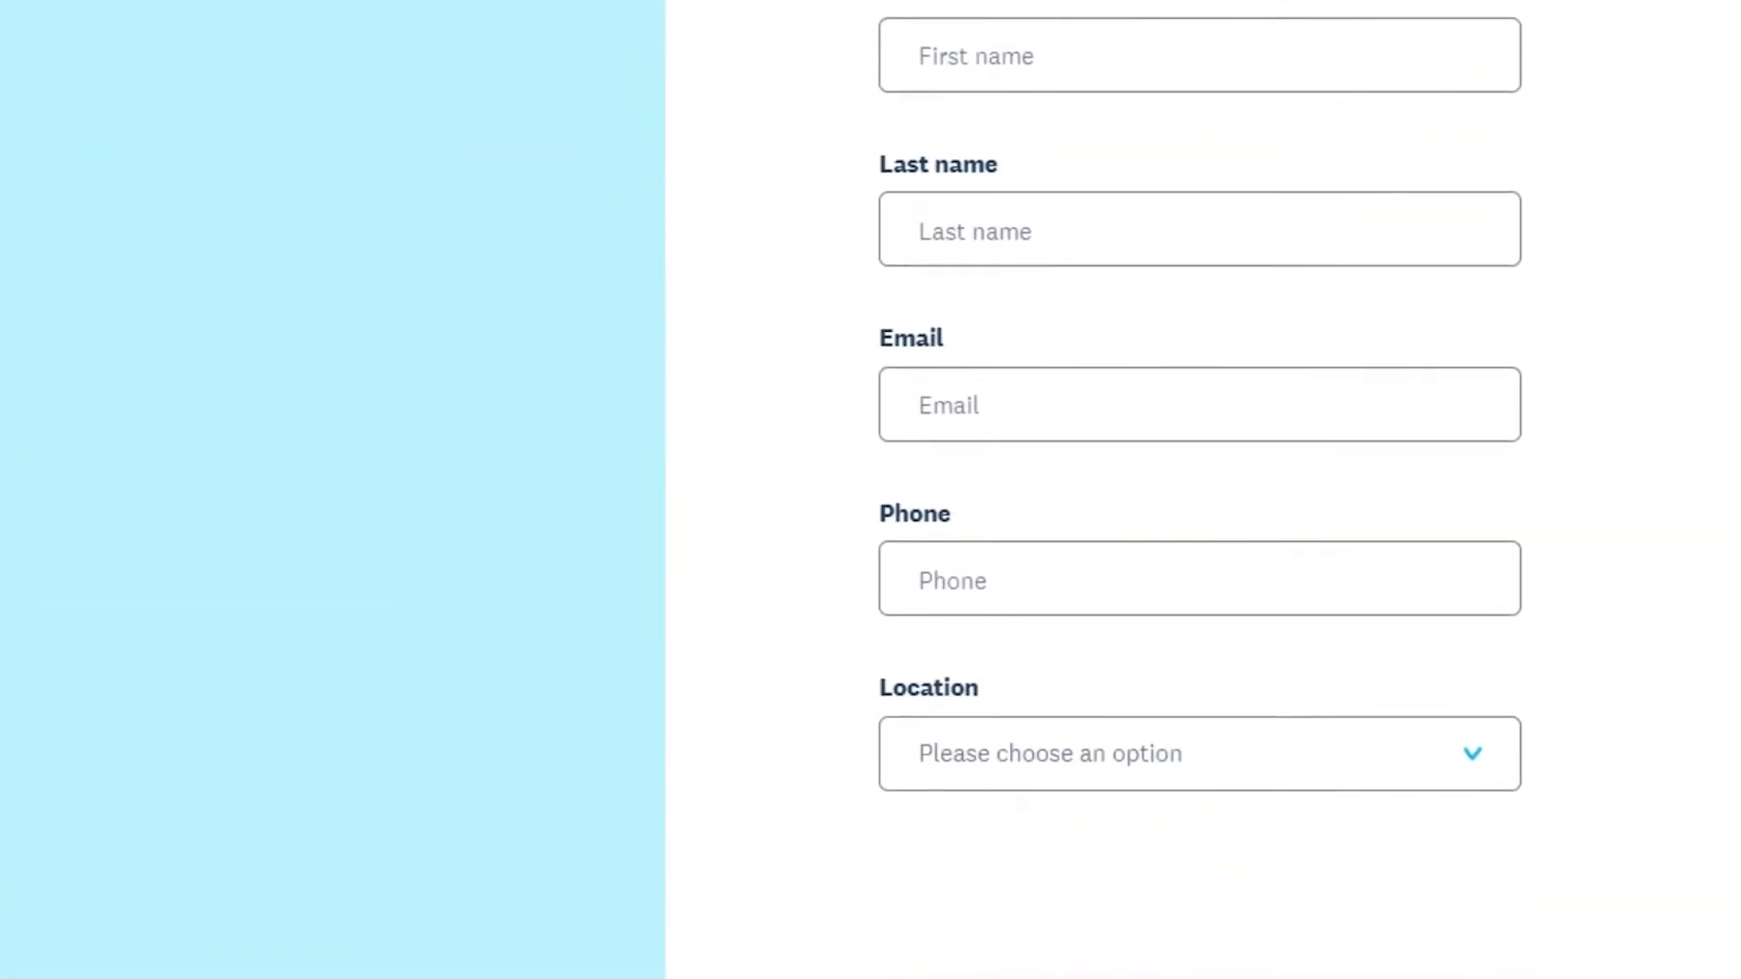
pyautogui.scroll(2, 1197, 490)
pyautogui.scroll(-3, 1197, 489)
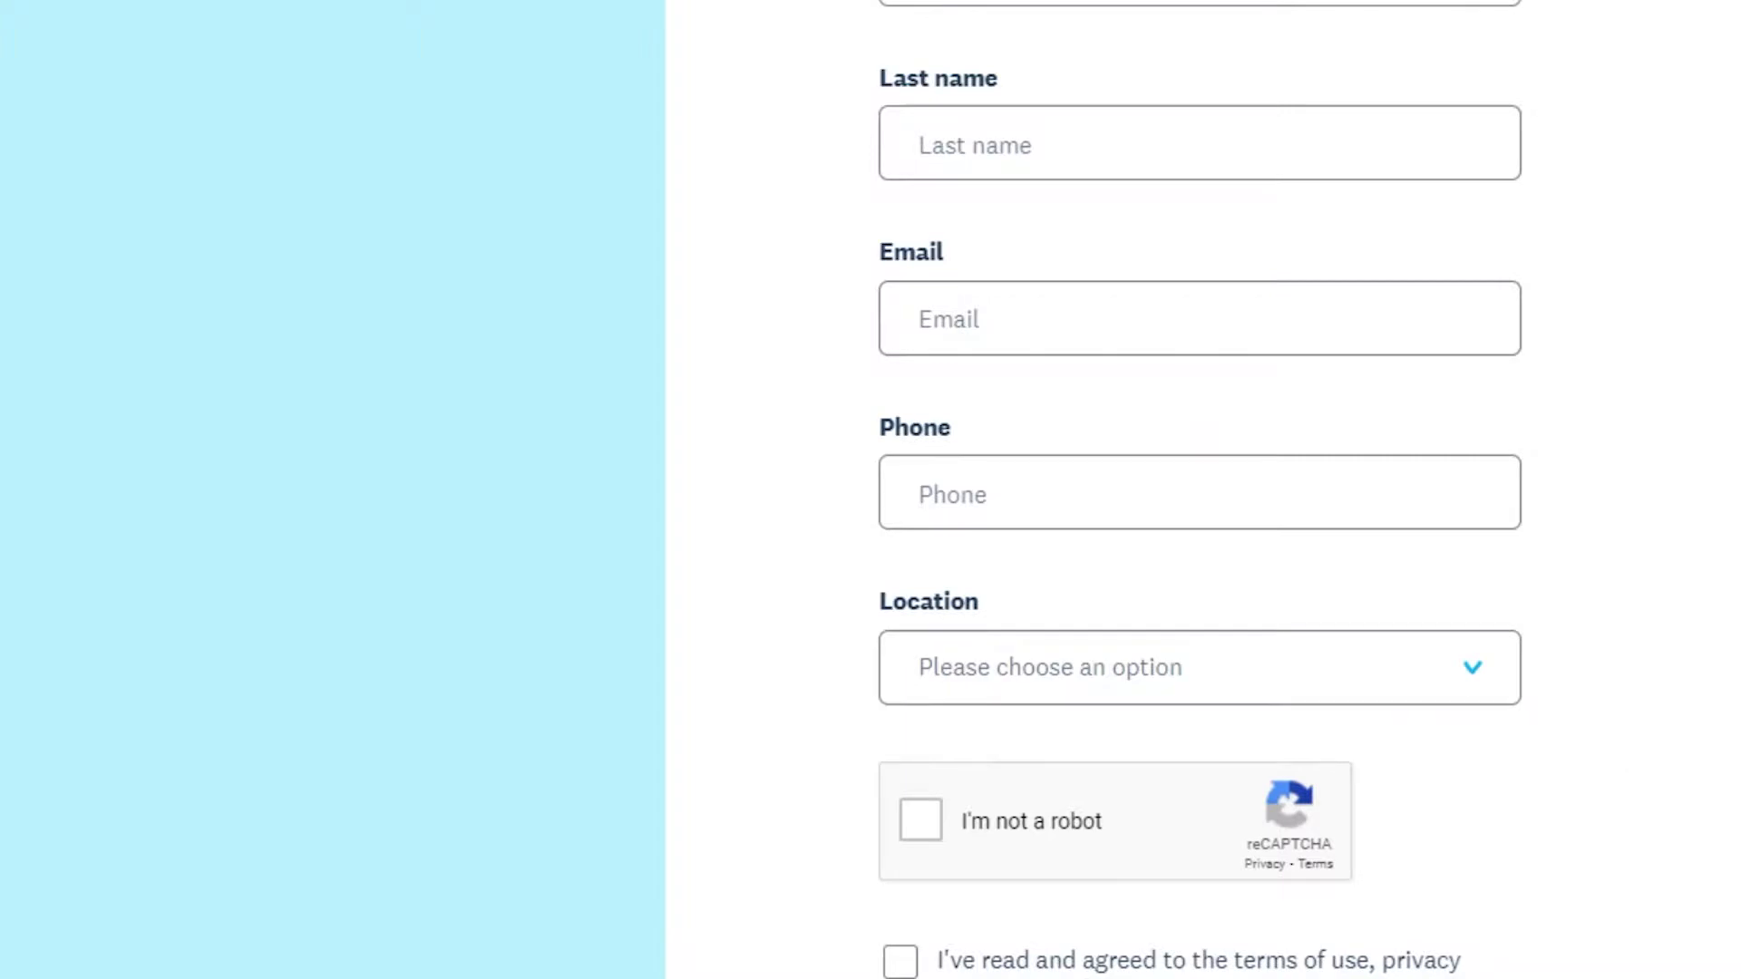
pyautogui.scroll(-3, 1197, 489)
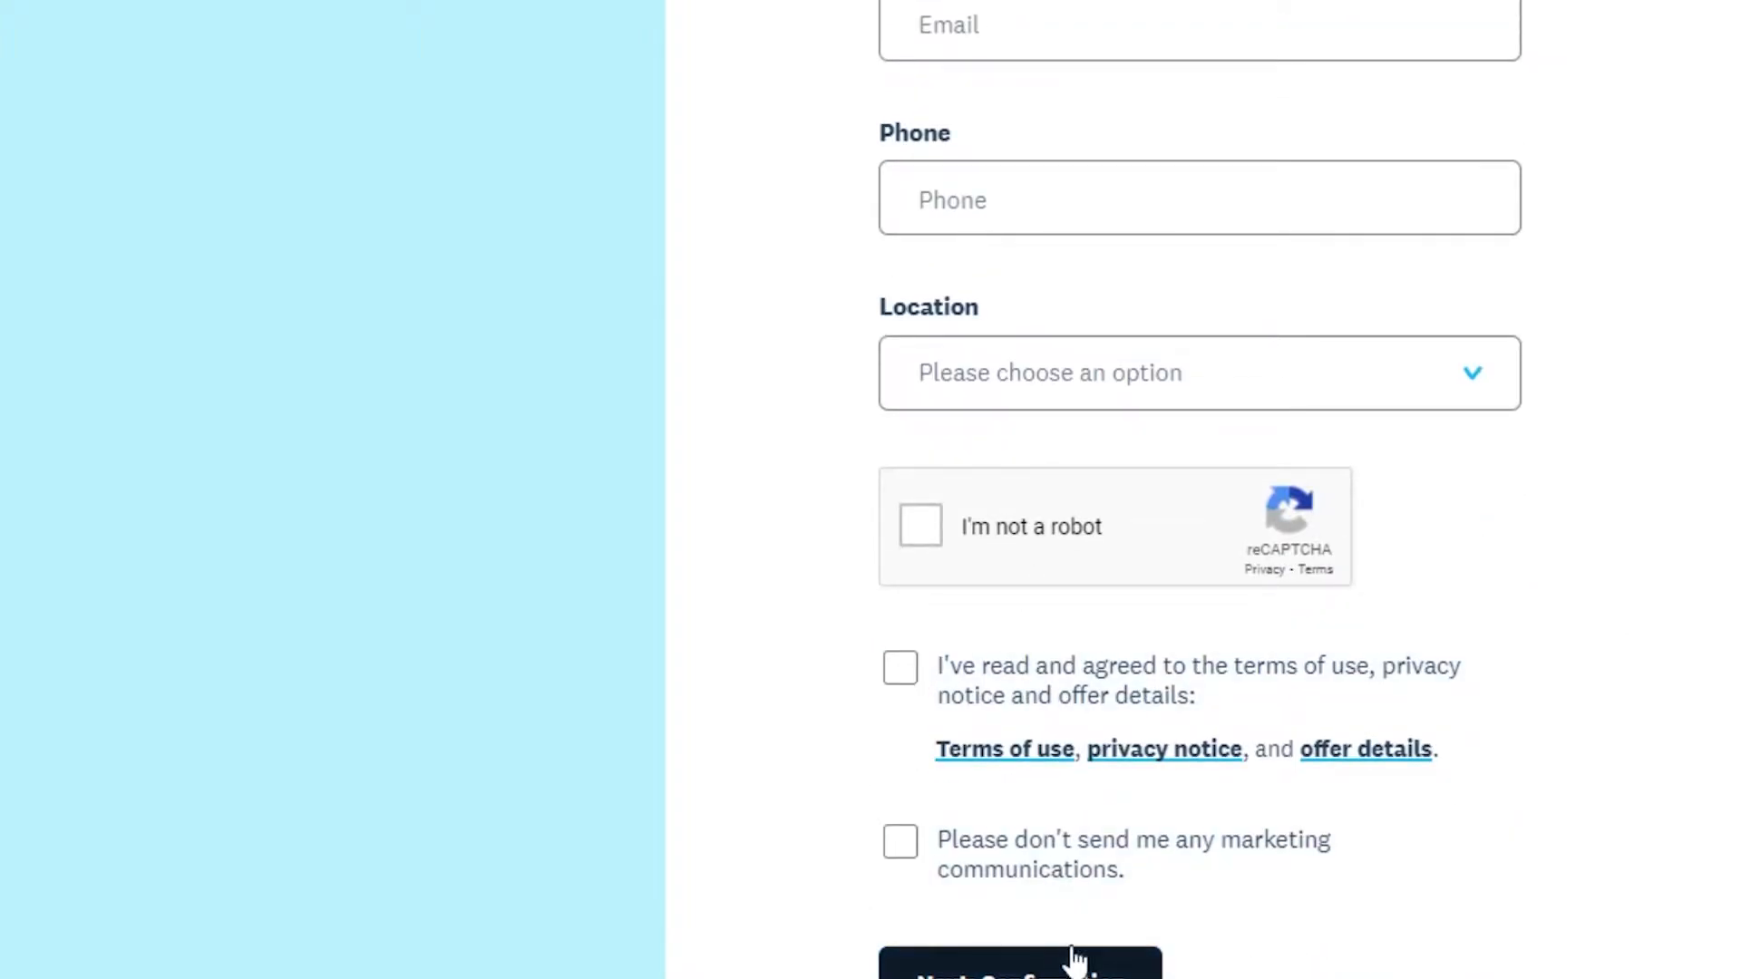
pyautogui.scroll(6, 870, 489)
pyautogui.scroll(2, 870, 490)
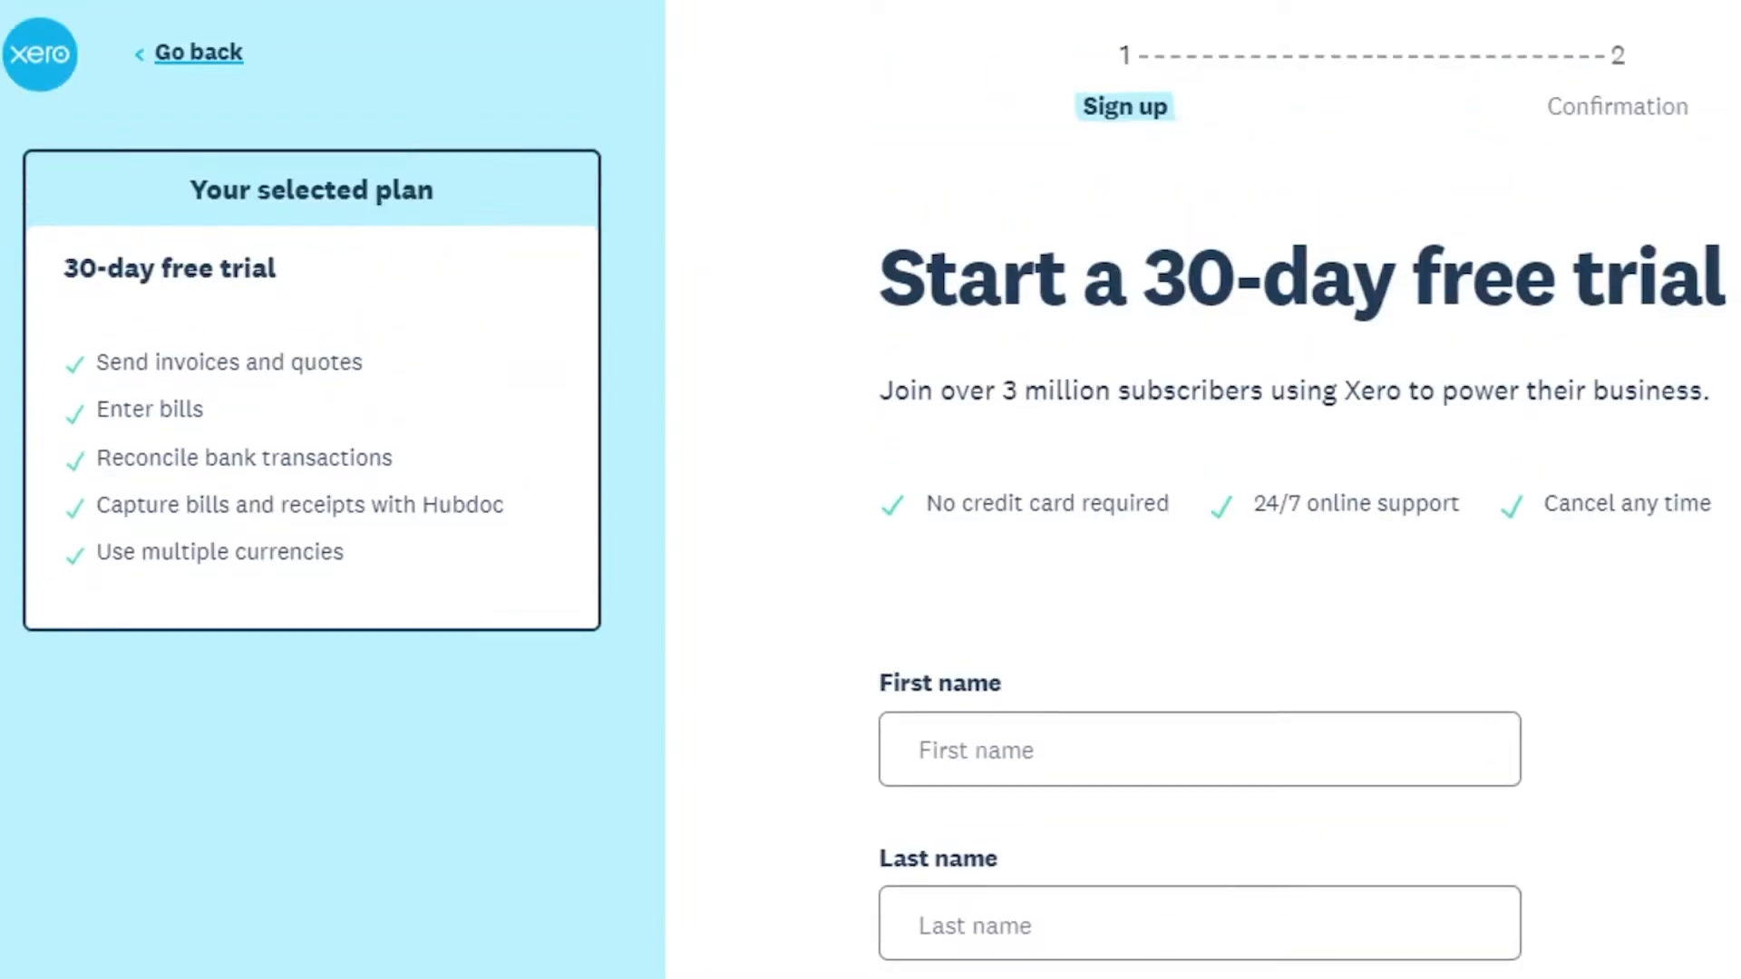
pyautogui.scroll(-8, 871, 489)
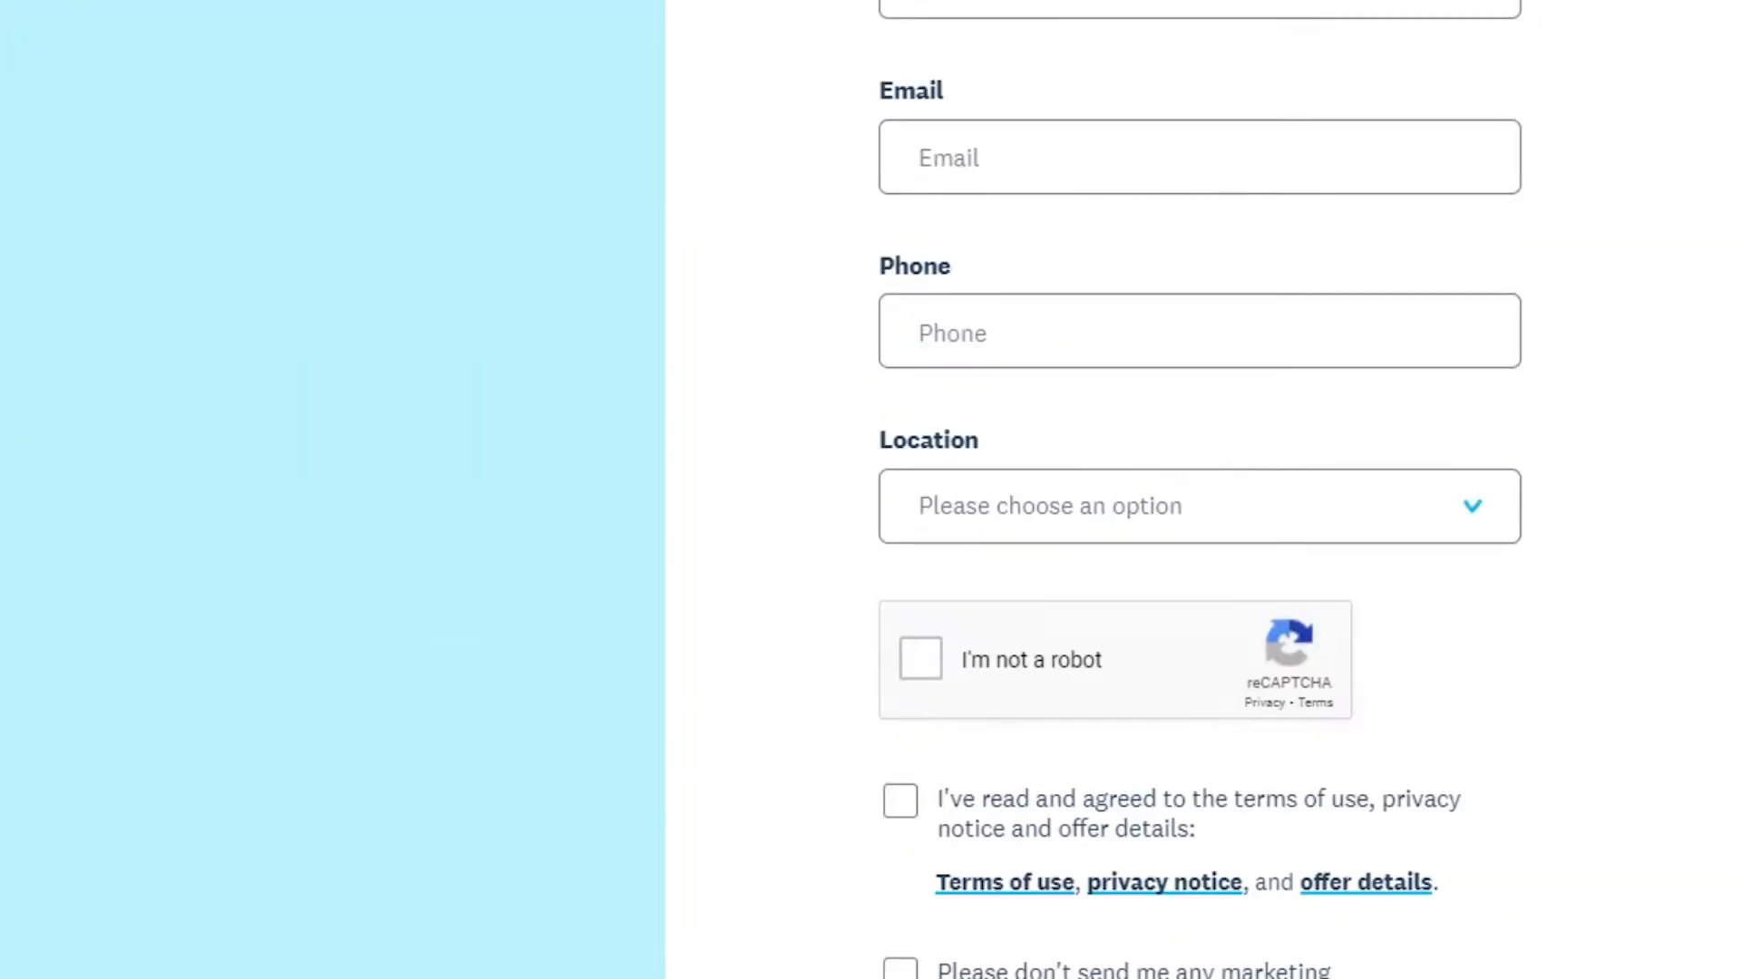
pyautogui.scroll(8, 870, 490)
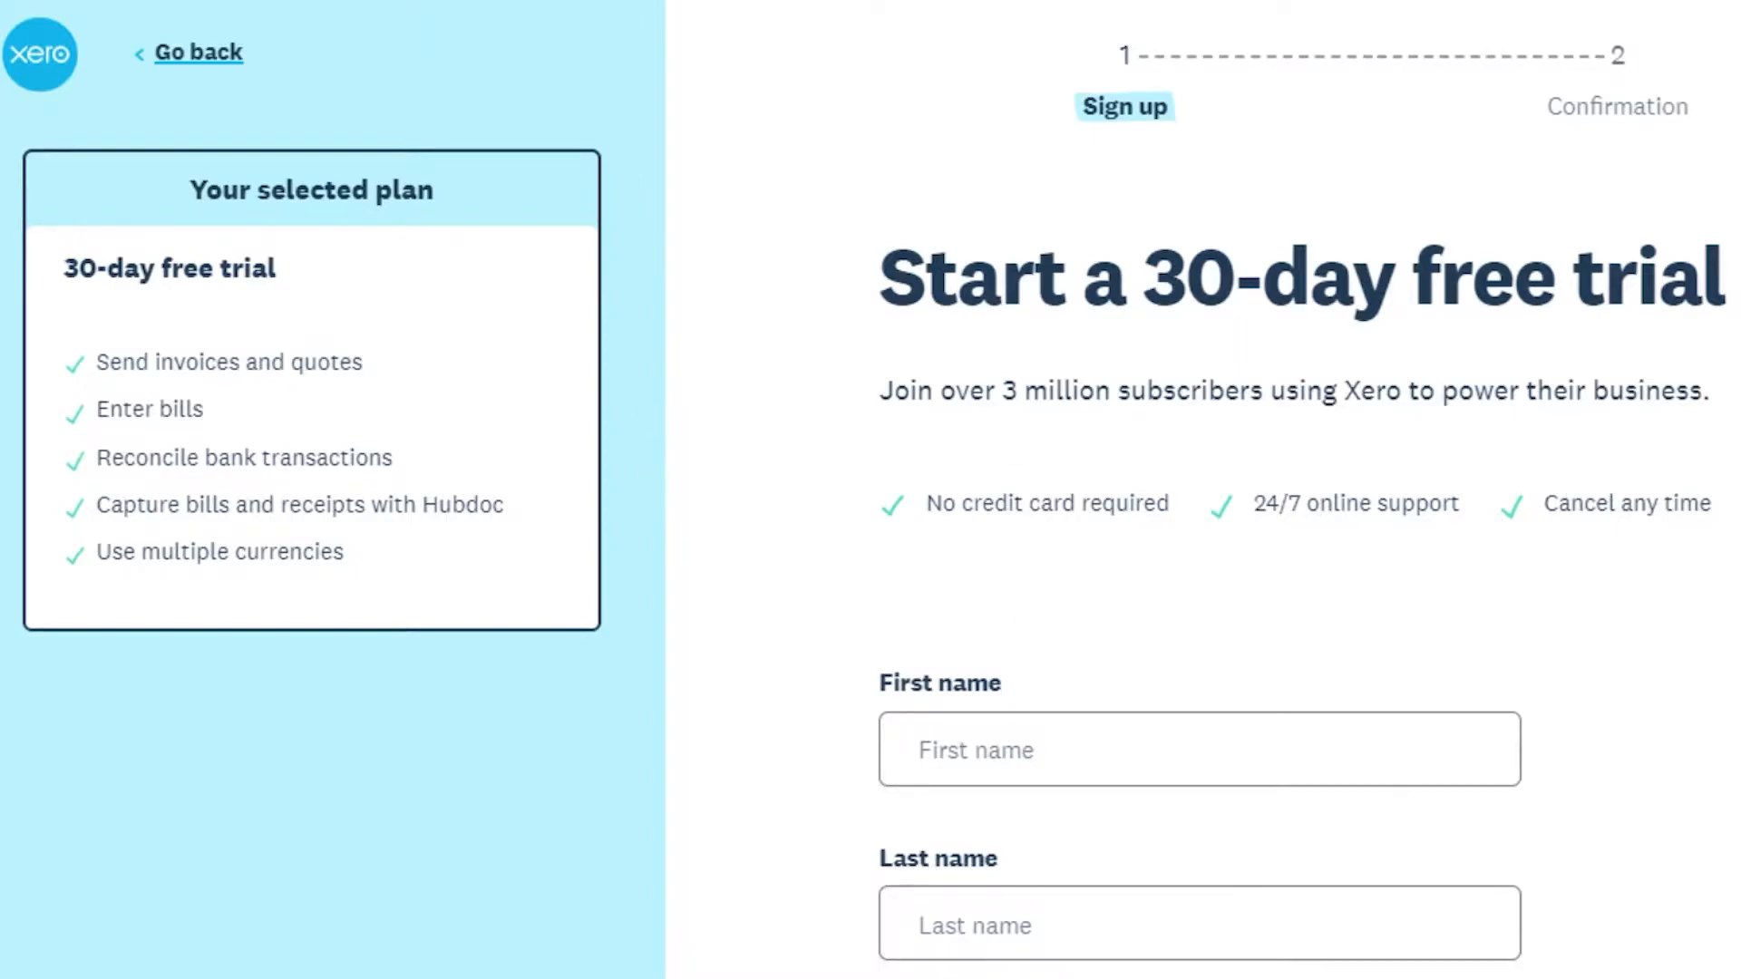
pyautogui.scroll(-3, 871, 489)
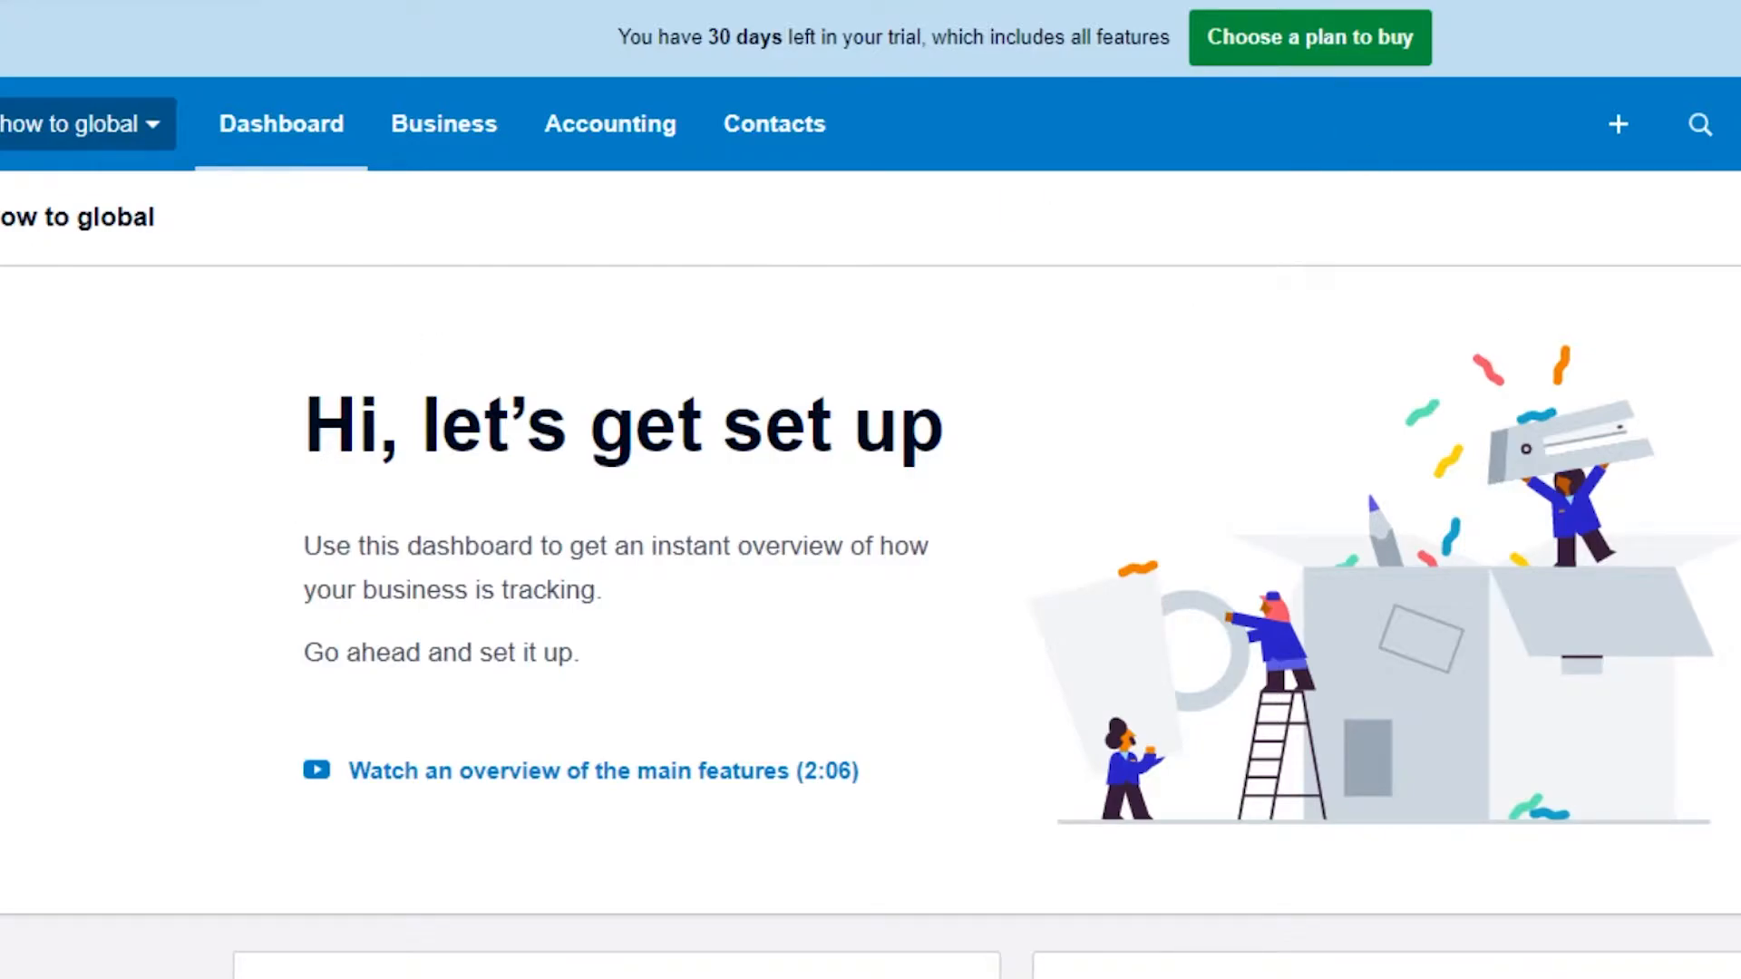
# Step: Open the organization menu to view its options, then close it
pyautogui.scroll(-5, 871, 489)
pyautogui.scroll(4, 870, 489)
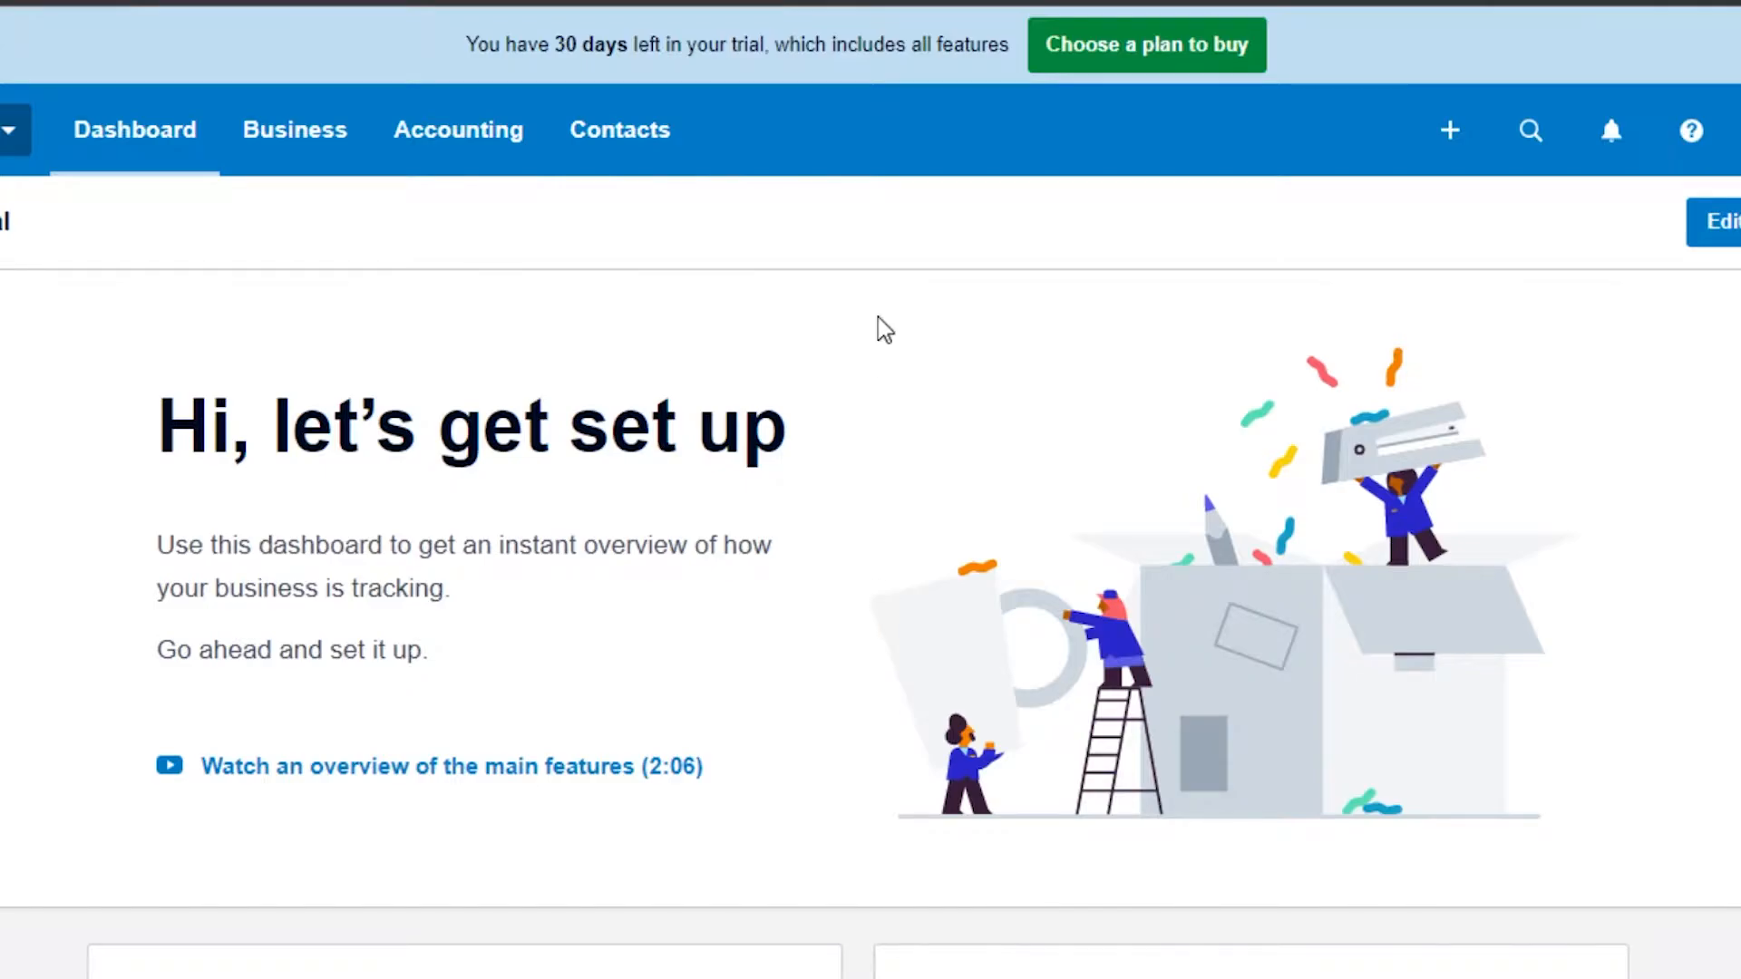
pyautogui.click(11, 130)
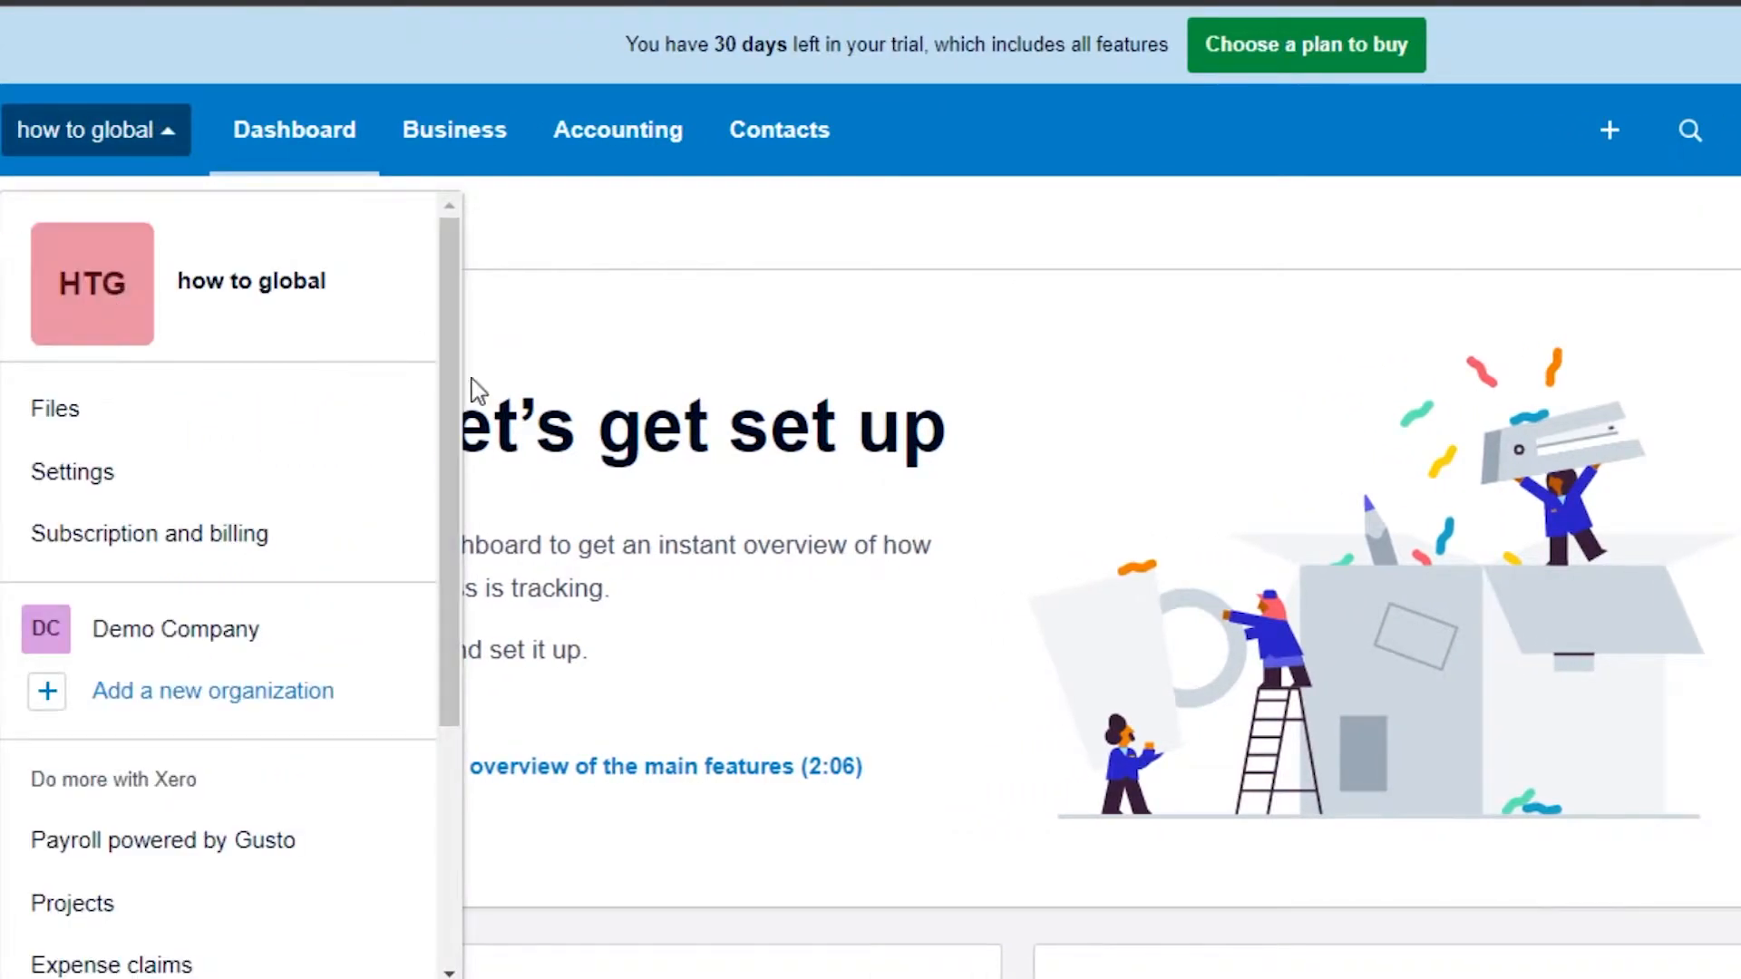
pyautogui.moveTo(453, 379); pyautogui.dragTo(461, 311)
pyautogui.click(544, 299)
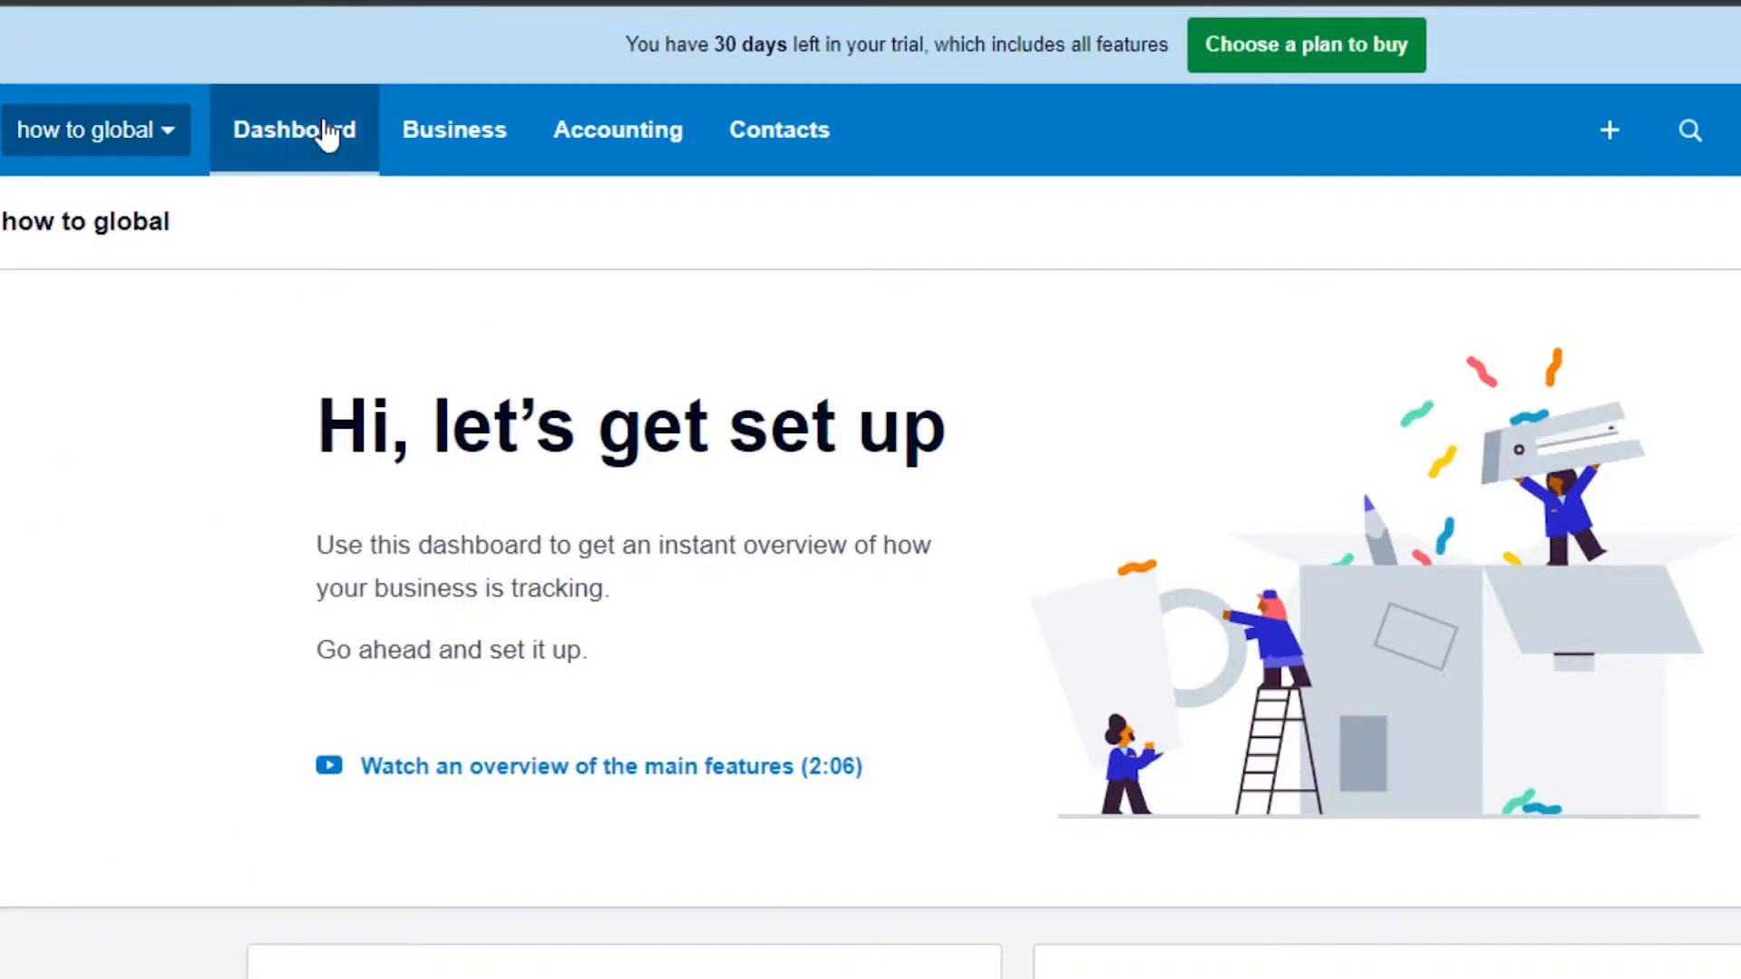
# Step: Browse the Business, Accounting and Contacts menus to see what each contains
pyautogui.click(458, 129)
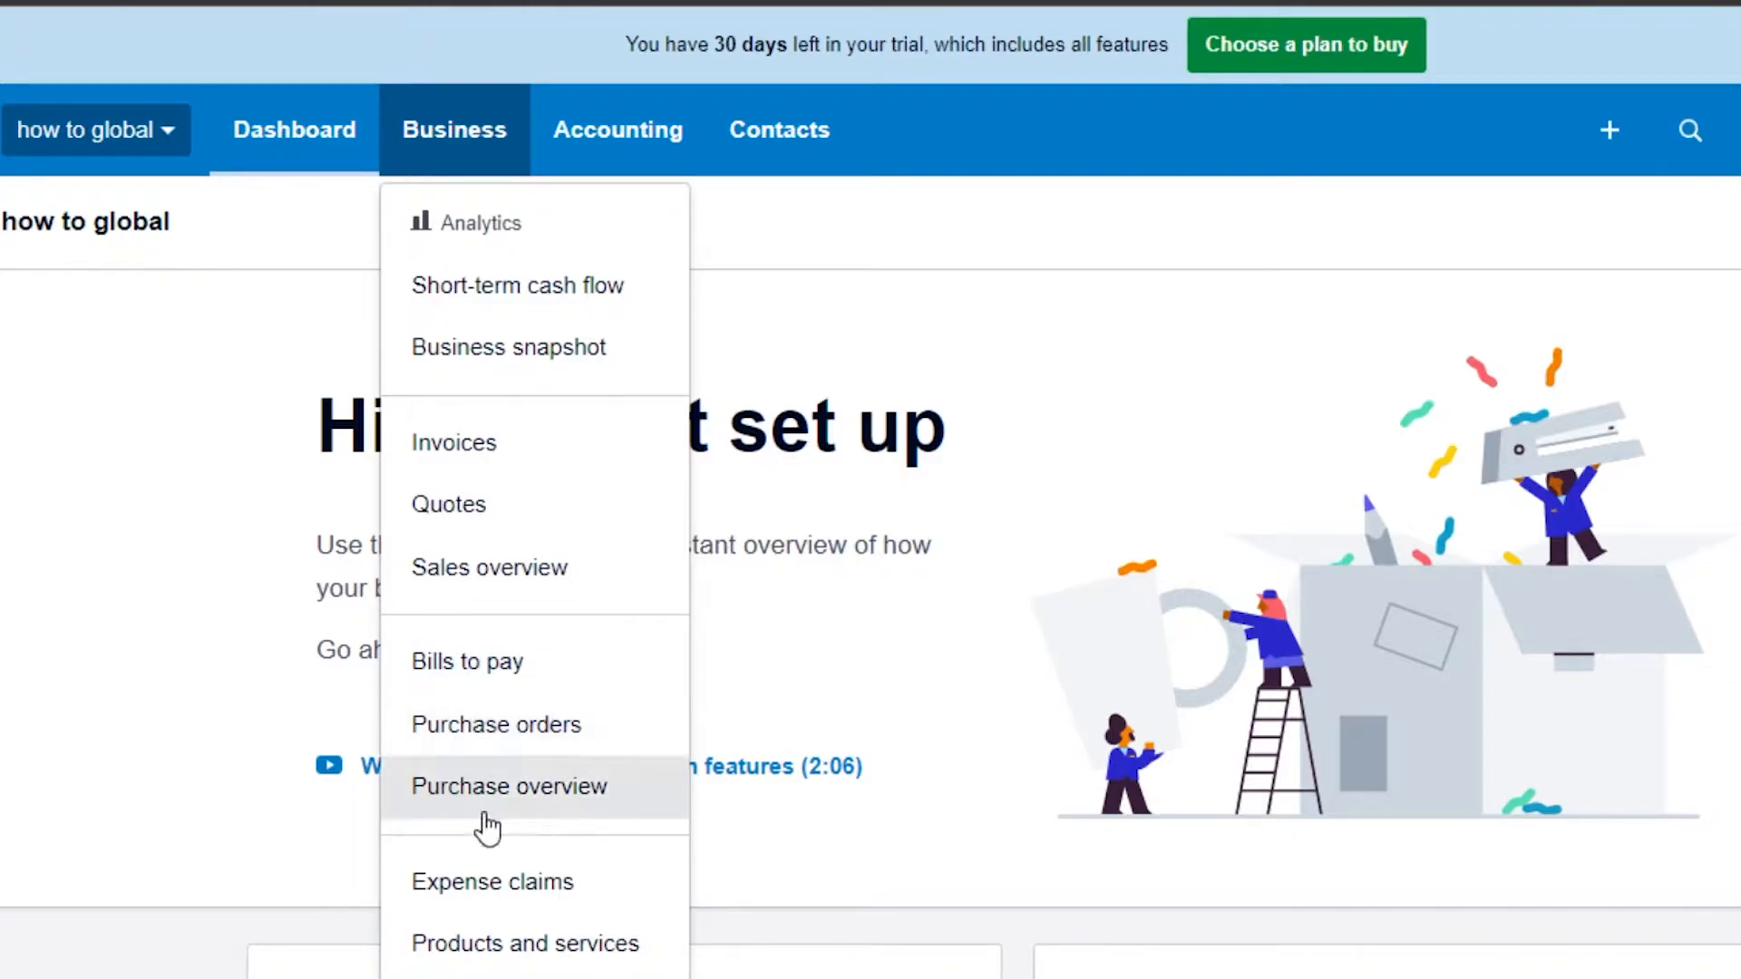
pyautogui.click(633, 127)
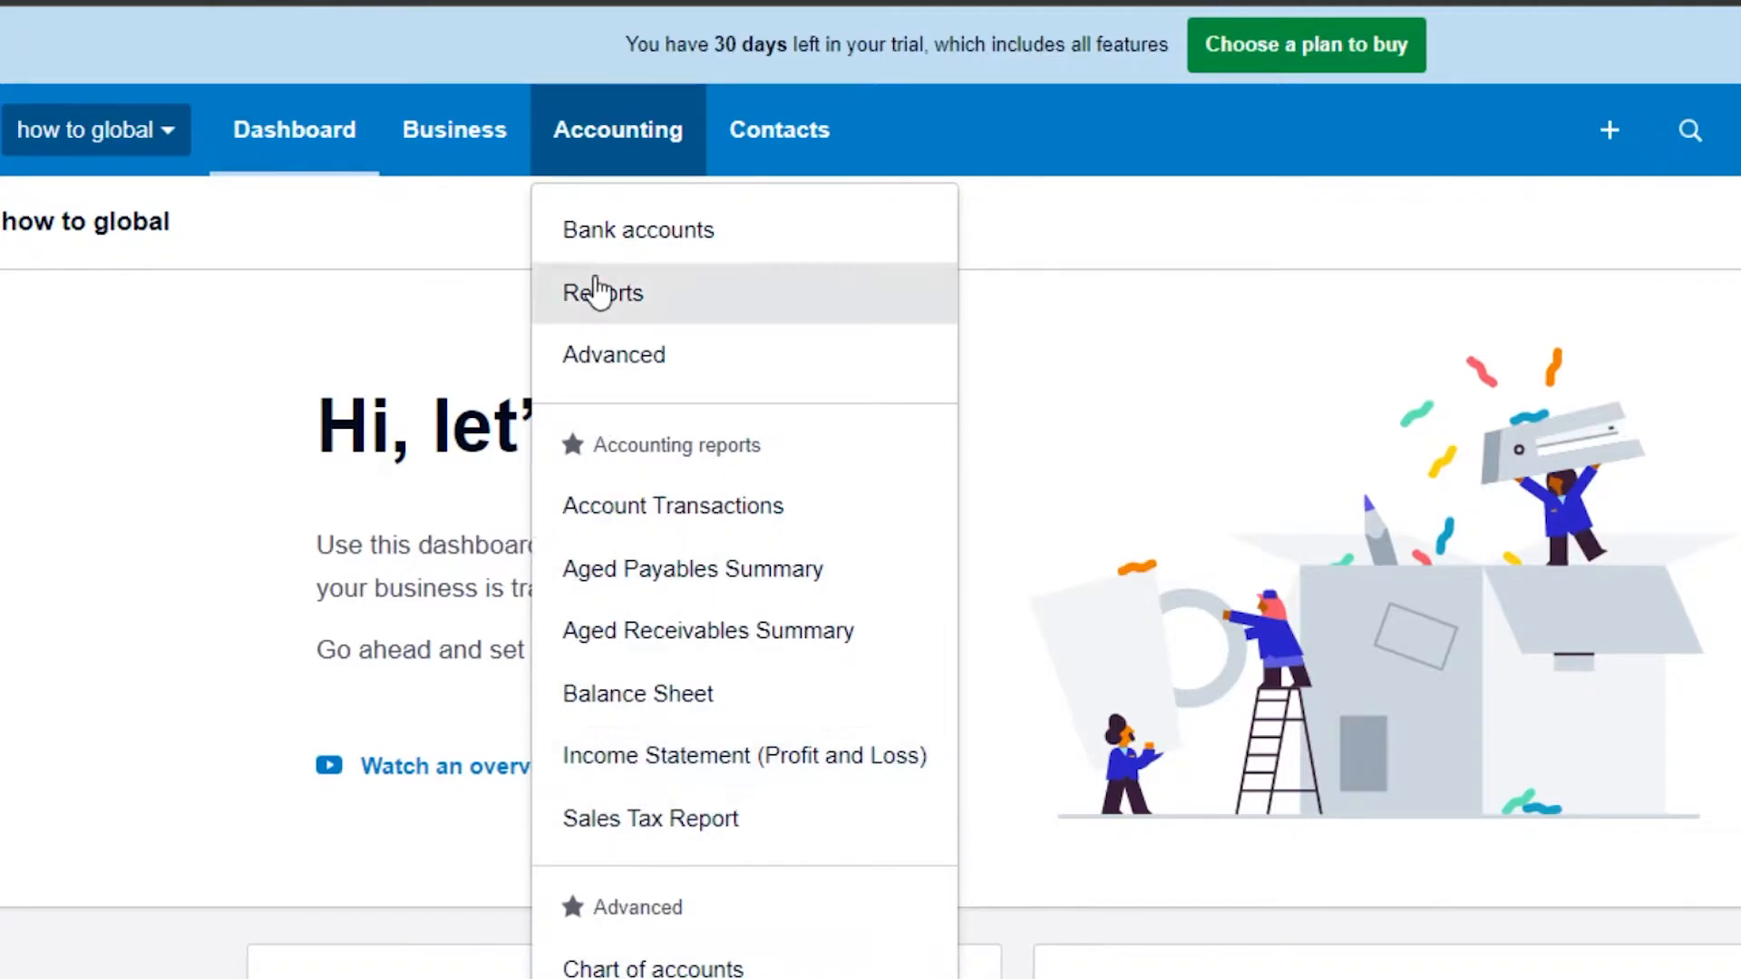
pyautogui.click(773, 154)
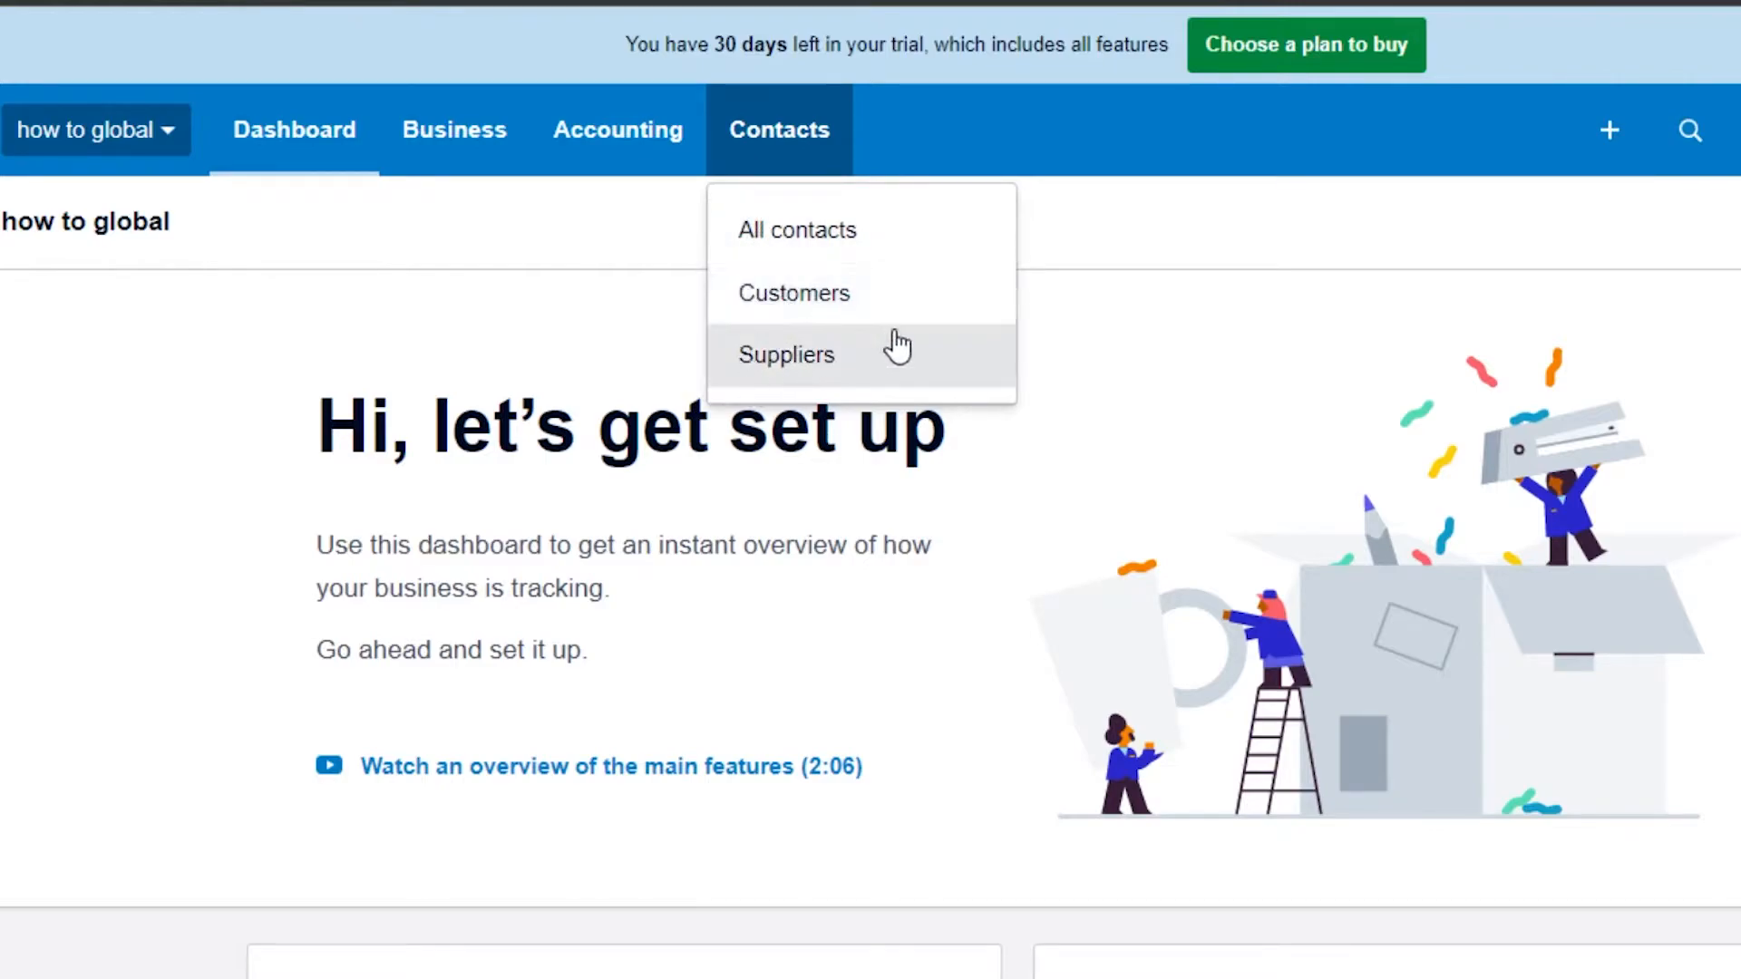
pyautogui.click(1079, 385)
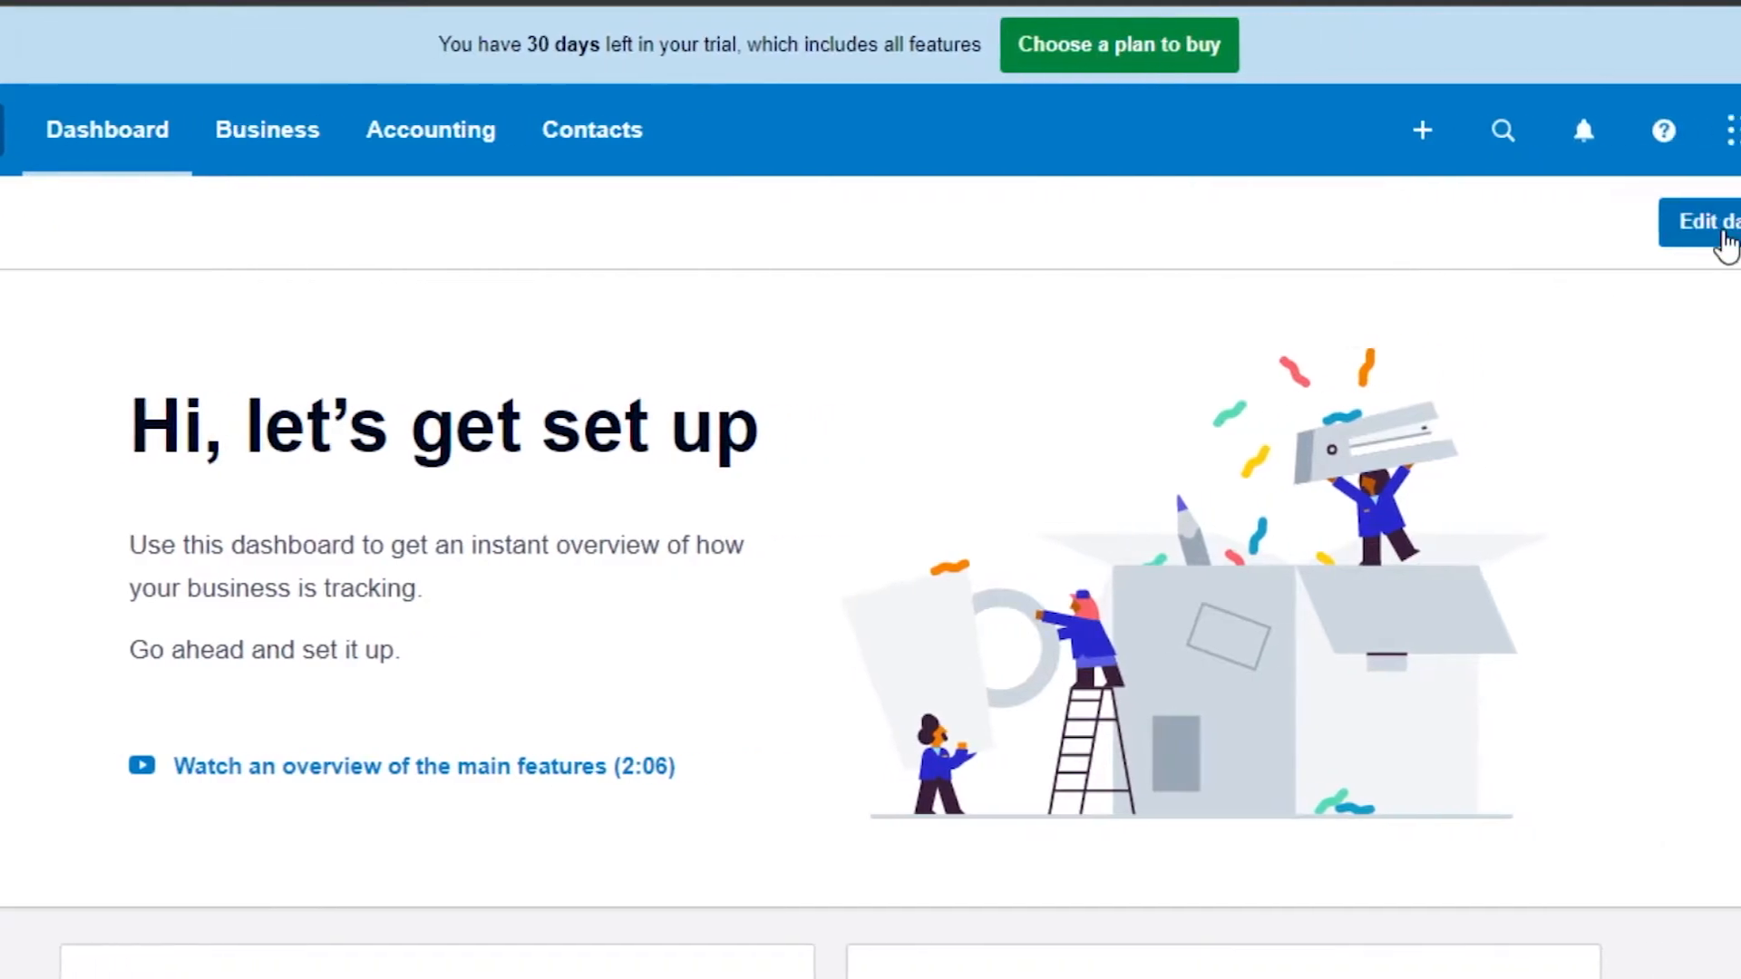
# Step: Edit the dashboard and move the 'Pay your bills on time' card into the second row
pyautogui.click(1623, 226)
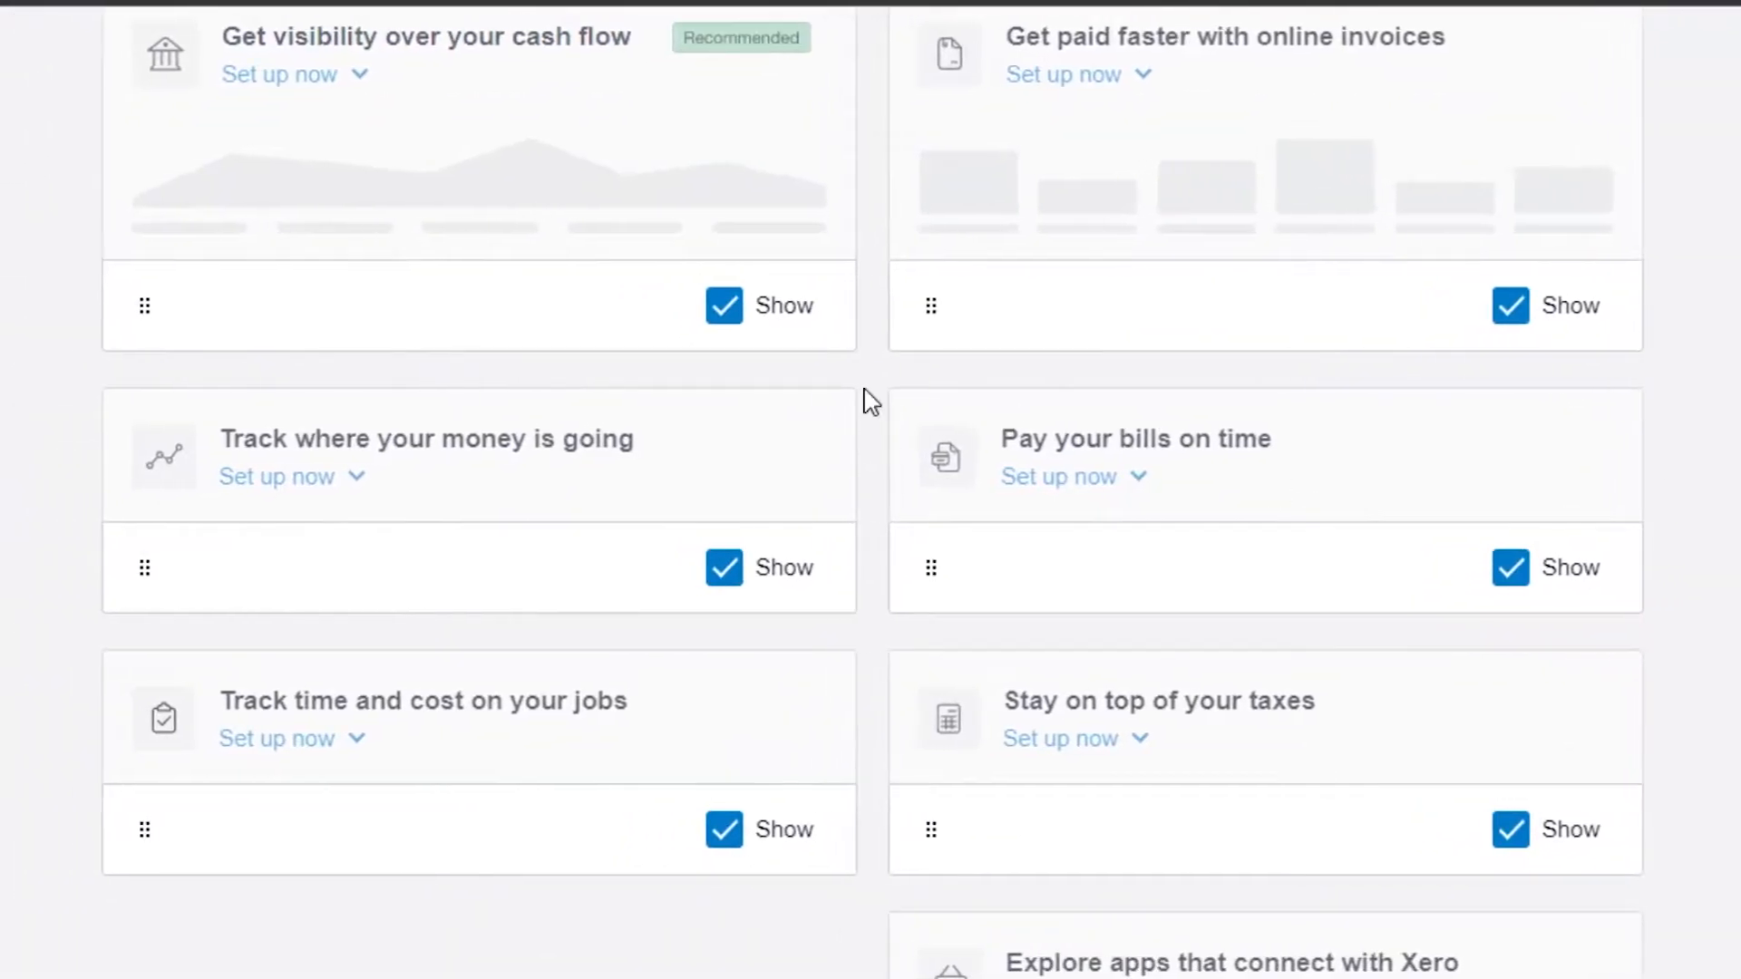
pyautogui.moveTo(577, 536); pyautogui.dragTo(541, 500)
pyautogui.moveTo(480, 756); pyautogui.dragTo(482, 374)
pyautogui.moveTo(381, 686); pyautogui.dragTo(399, 301)
pyautogui.moveTo(1336, 547); pyautogui.dragTo(427, 496)
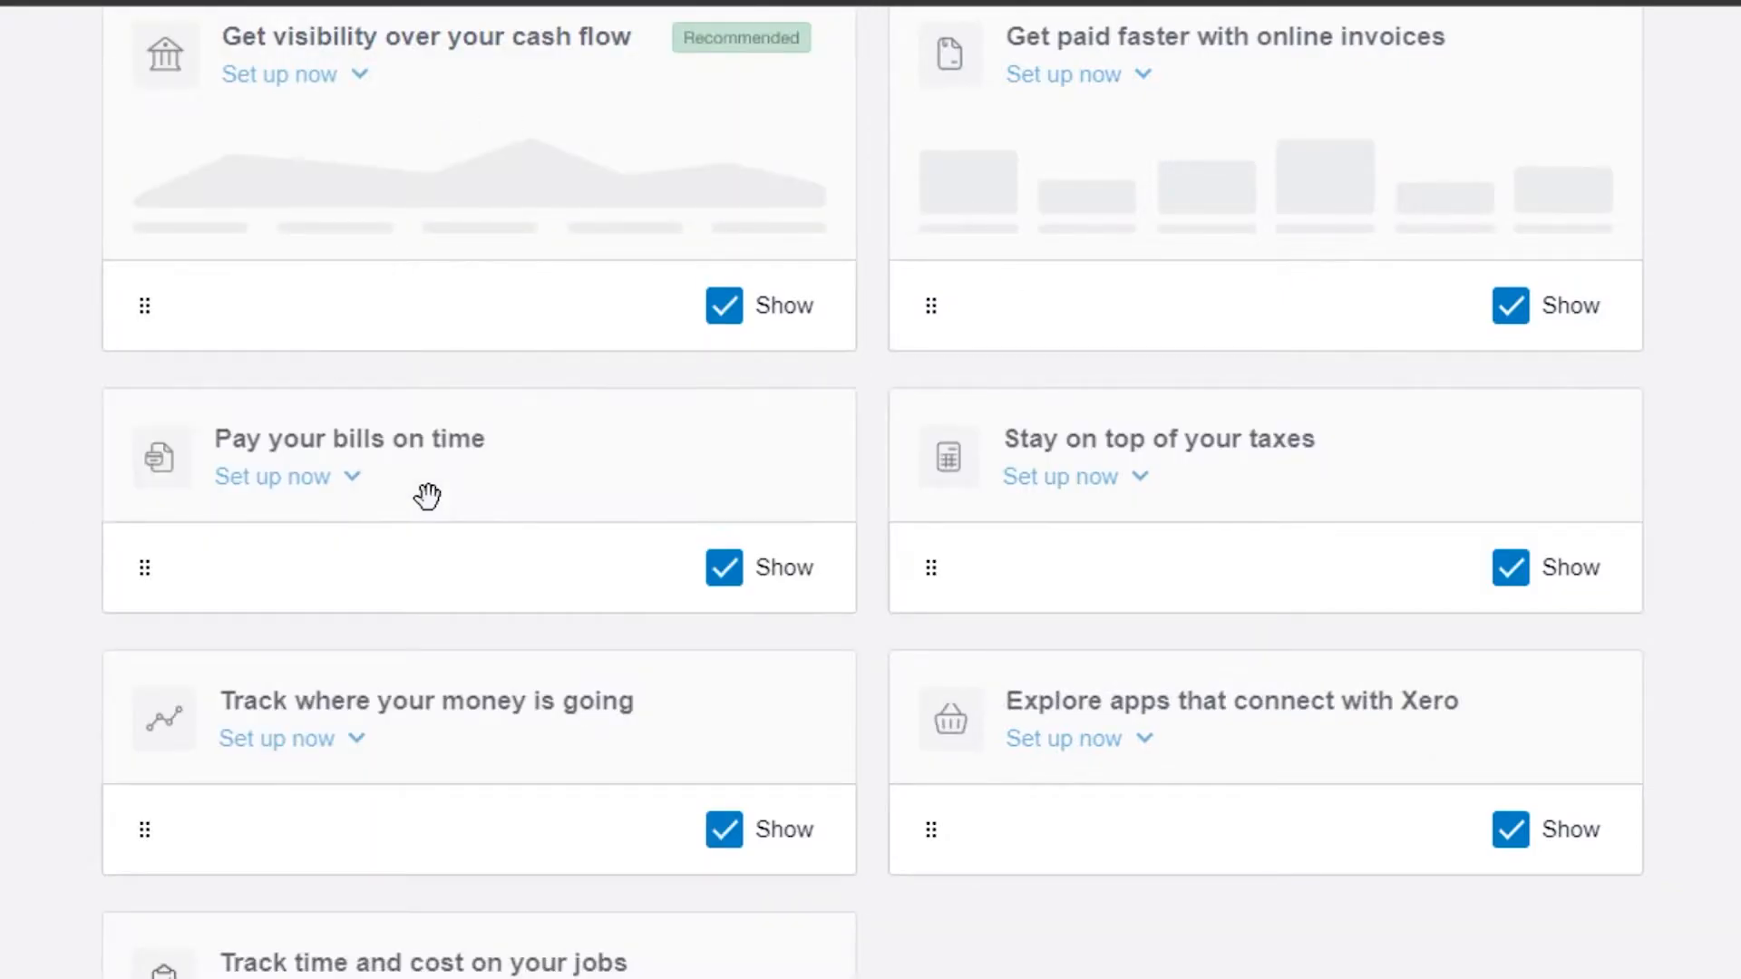
# Step: Move the 'Explore apps that connect with Xero' card beside 'Pay your bills on time' and save the dashboard layout
pyautogui.scroll(-2, 870, 489)
pyautogui.scroll(12, 871, 490)
pyautogui.scroll(-10, 1530, 561)
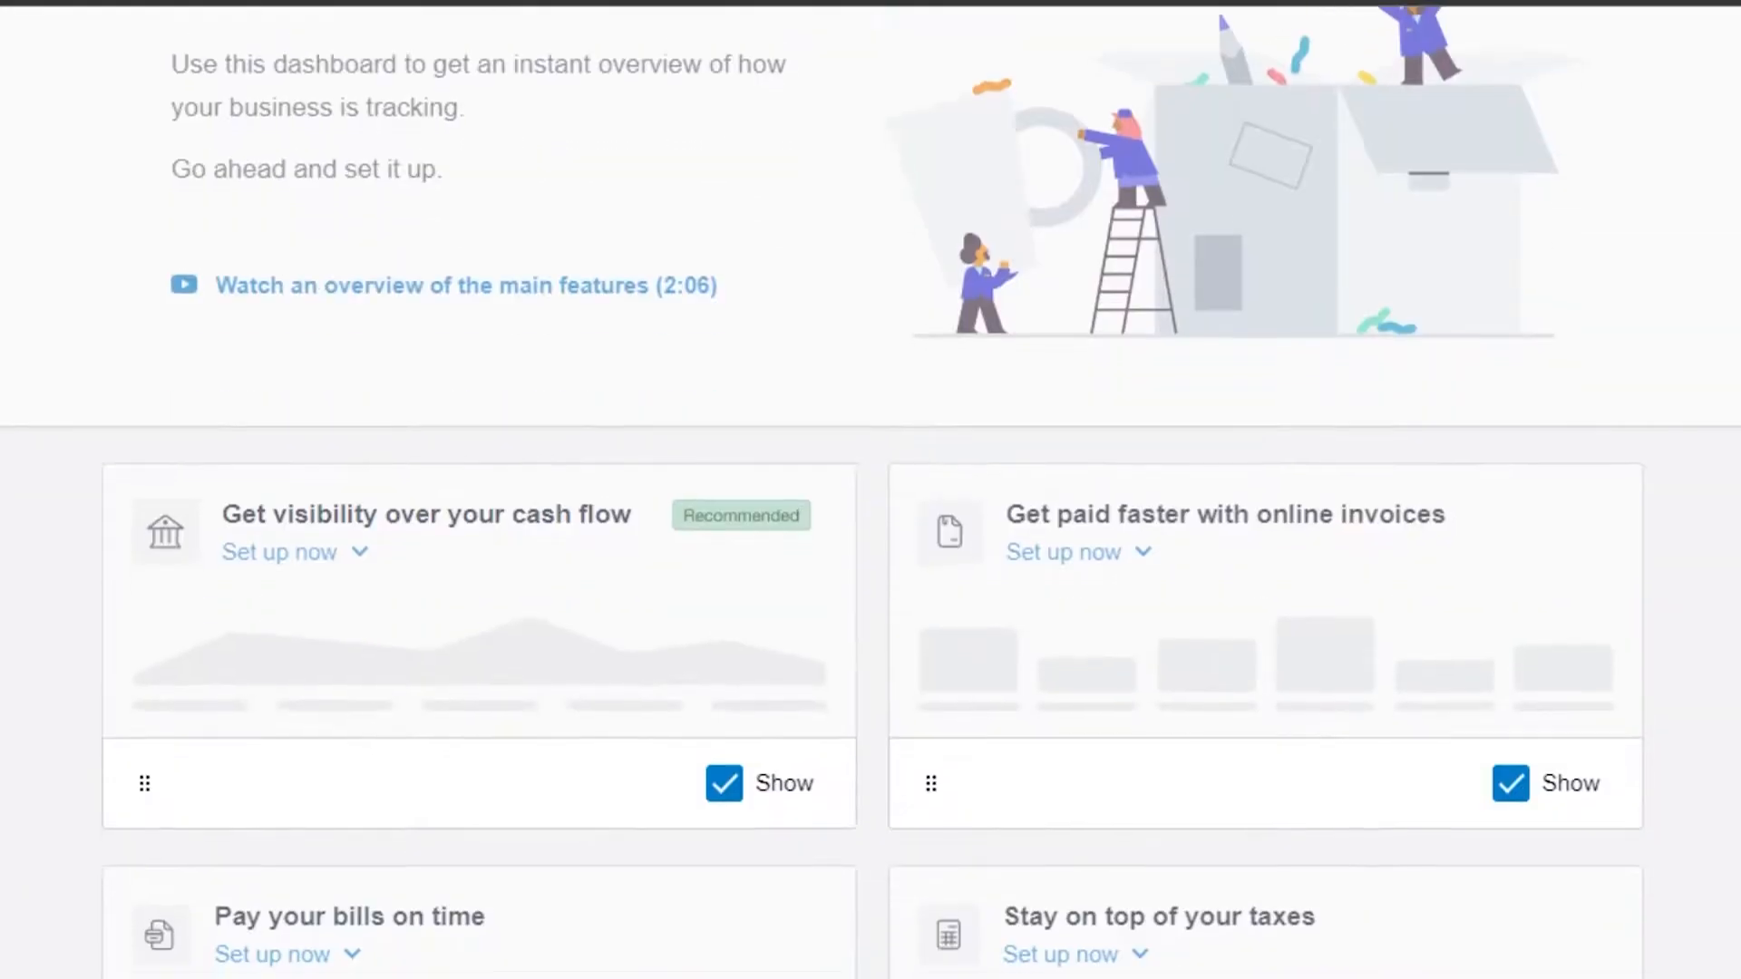
pyautogui.moveTo(1102, 575); pyautogui.dragTo(1102, 320)
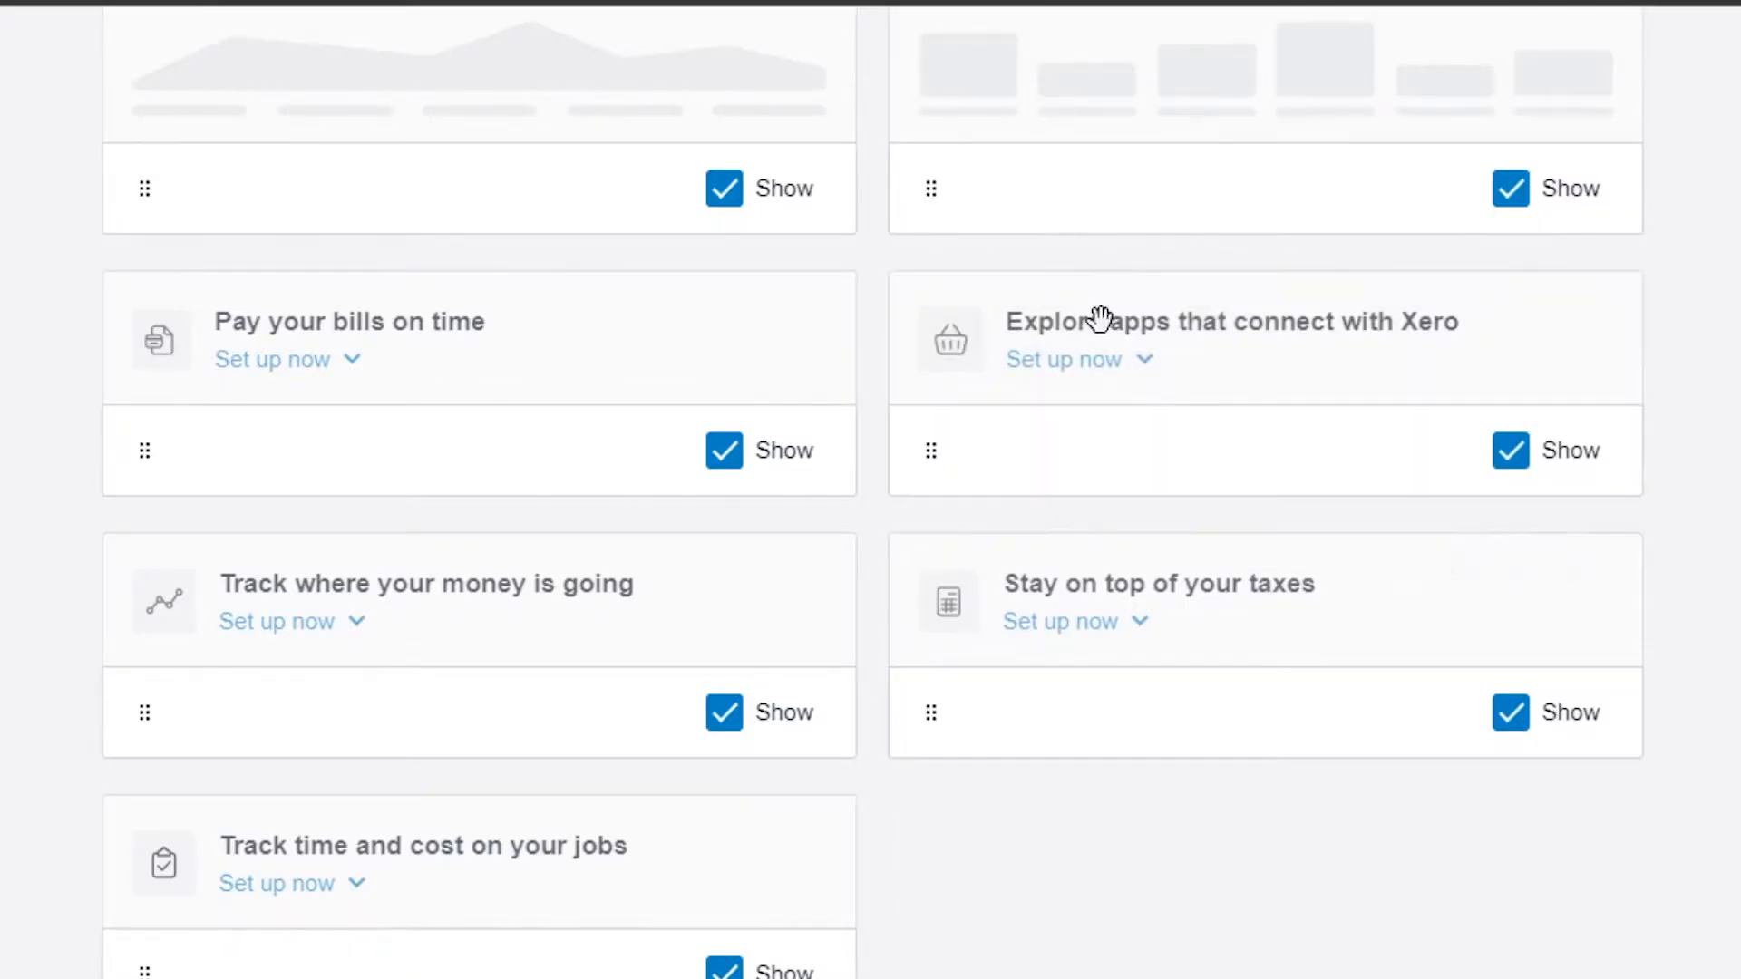
pyautogui.scroll(10, 871, 489)
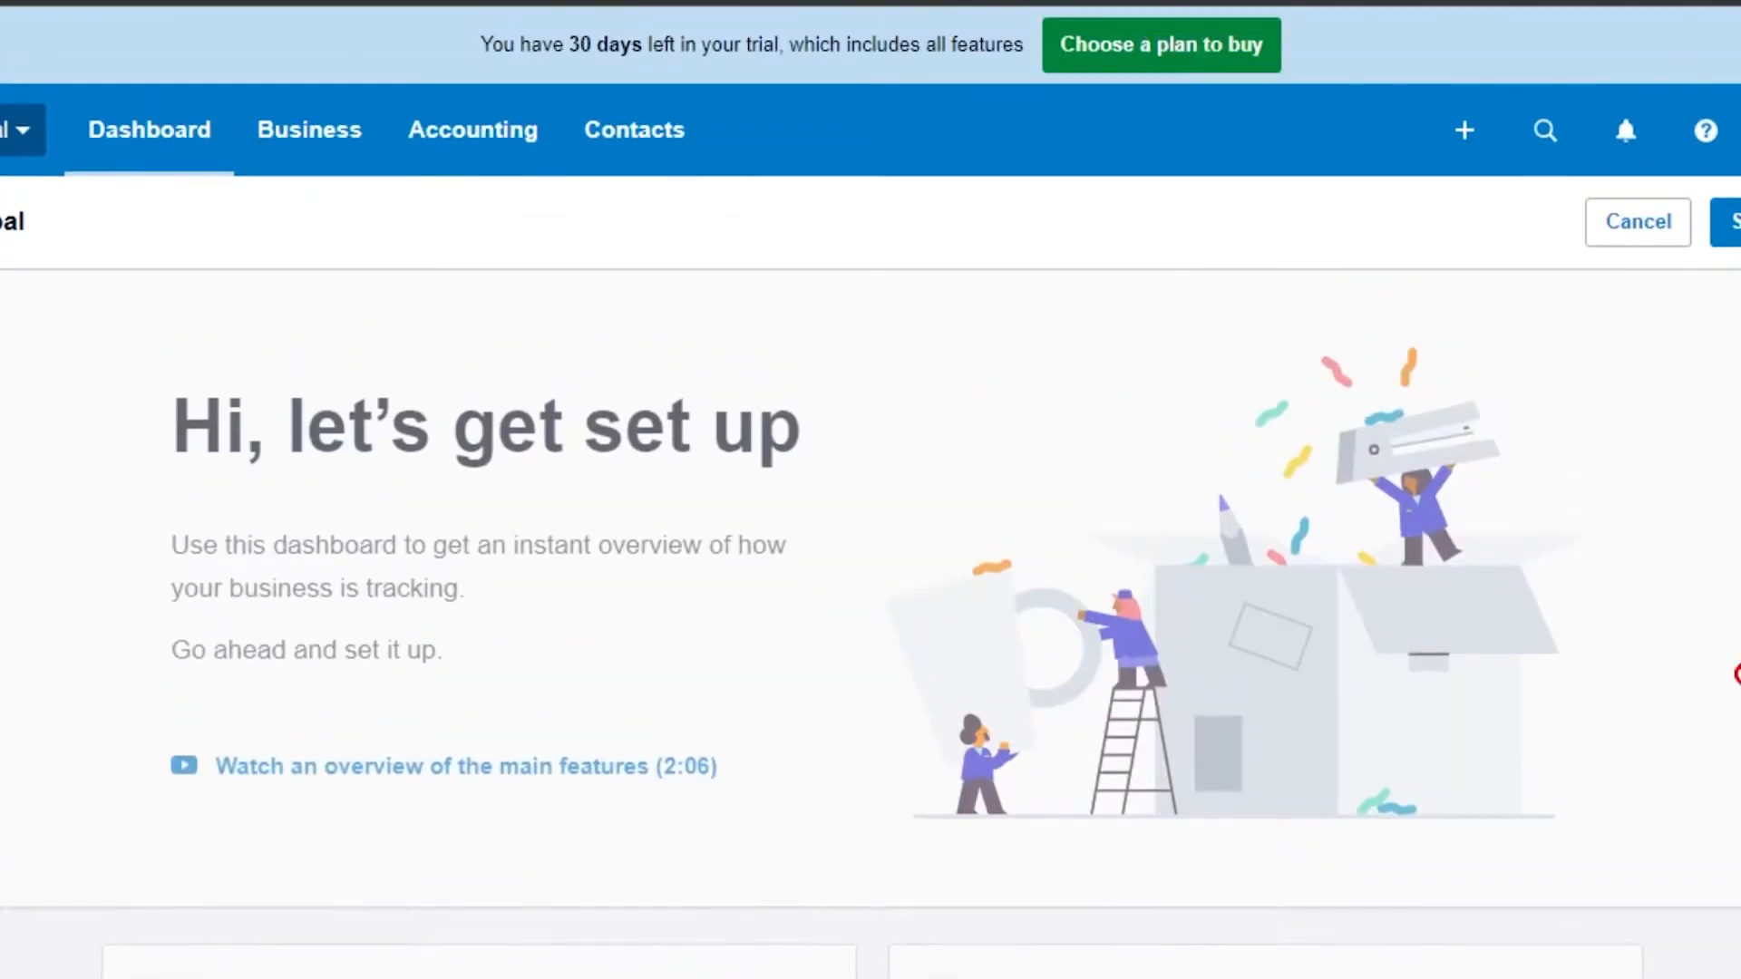
pyautogui.click(1730, 223)
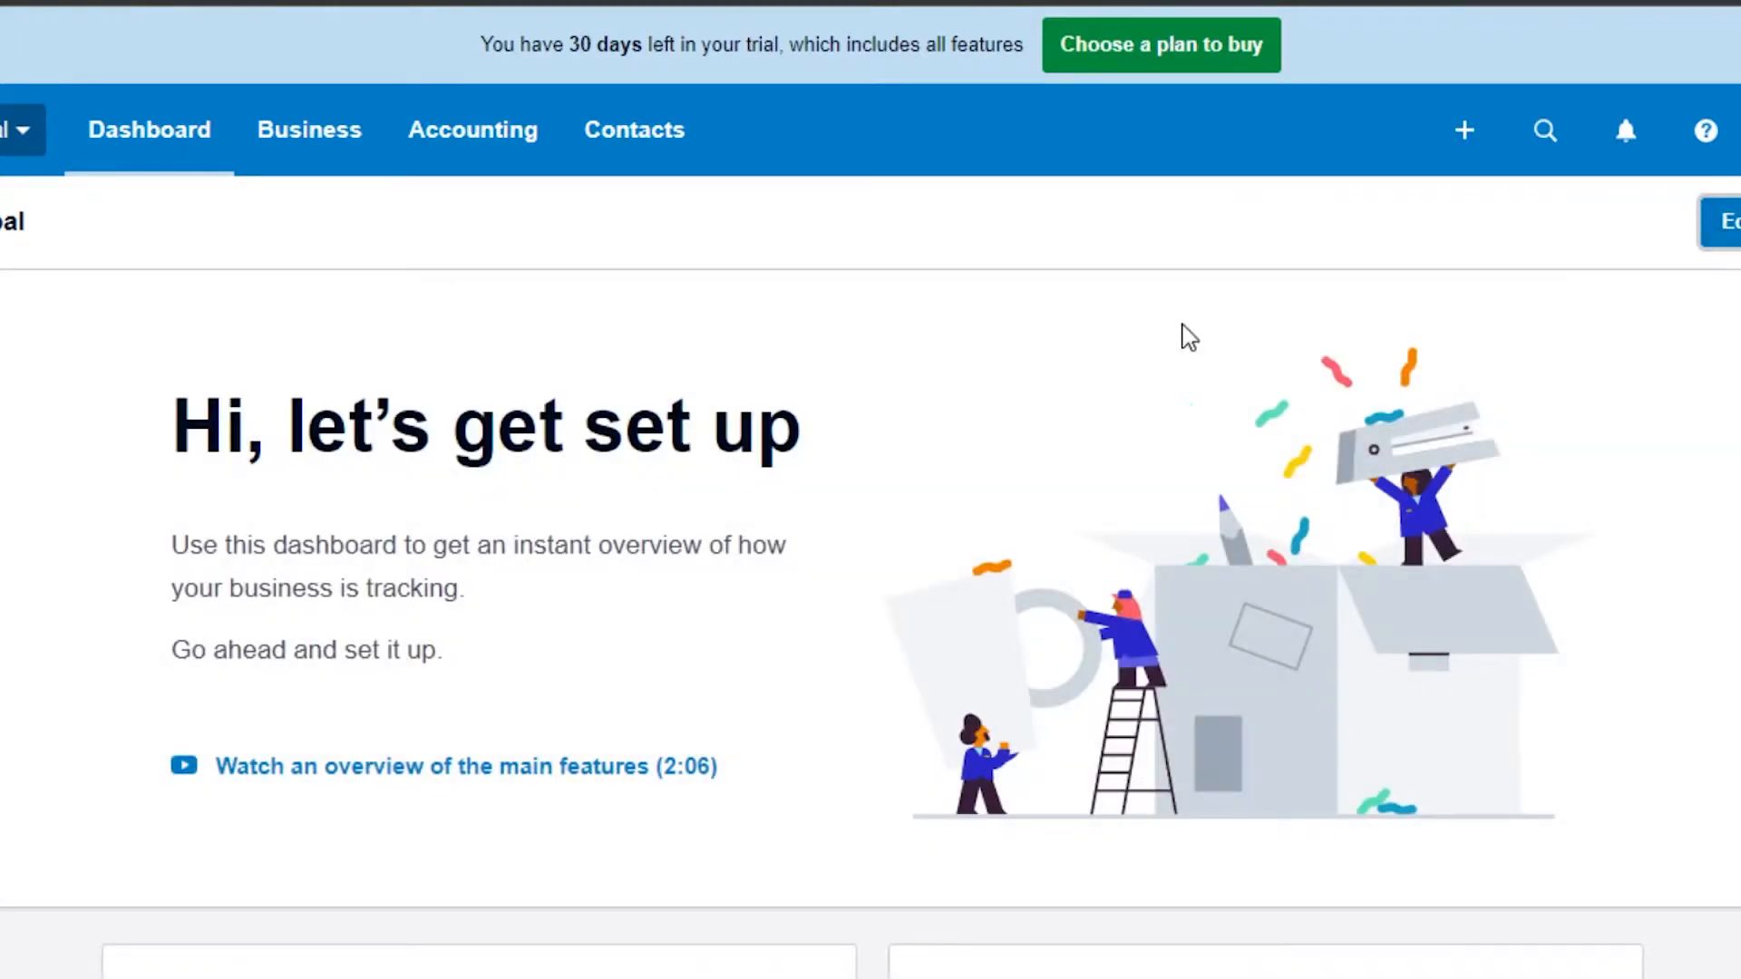
# Step: Open the Invoices page and dismiss the Invoice Reminders popup
pyautogui.scroll(-6, 871, 490)
pyautogui.scroll(6, 870, 489)
pyautogui.click(299, 129)
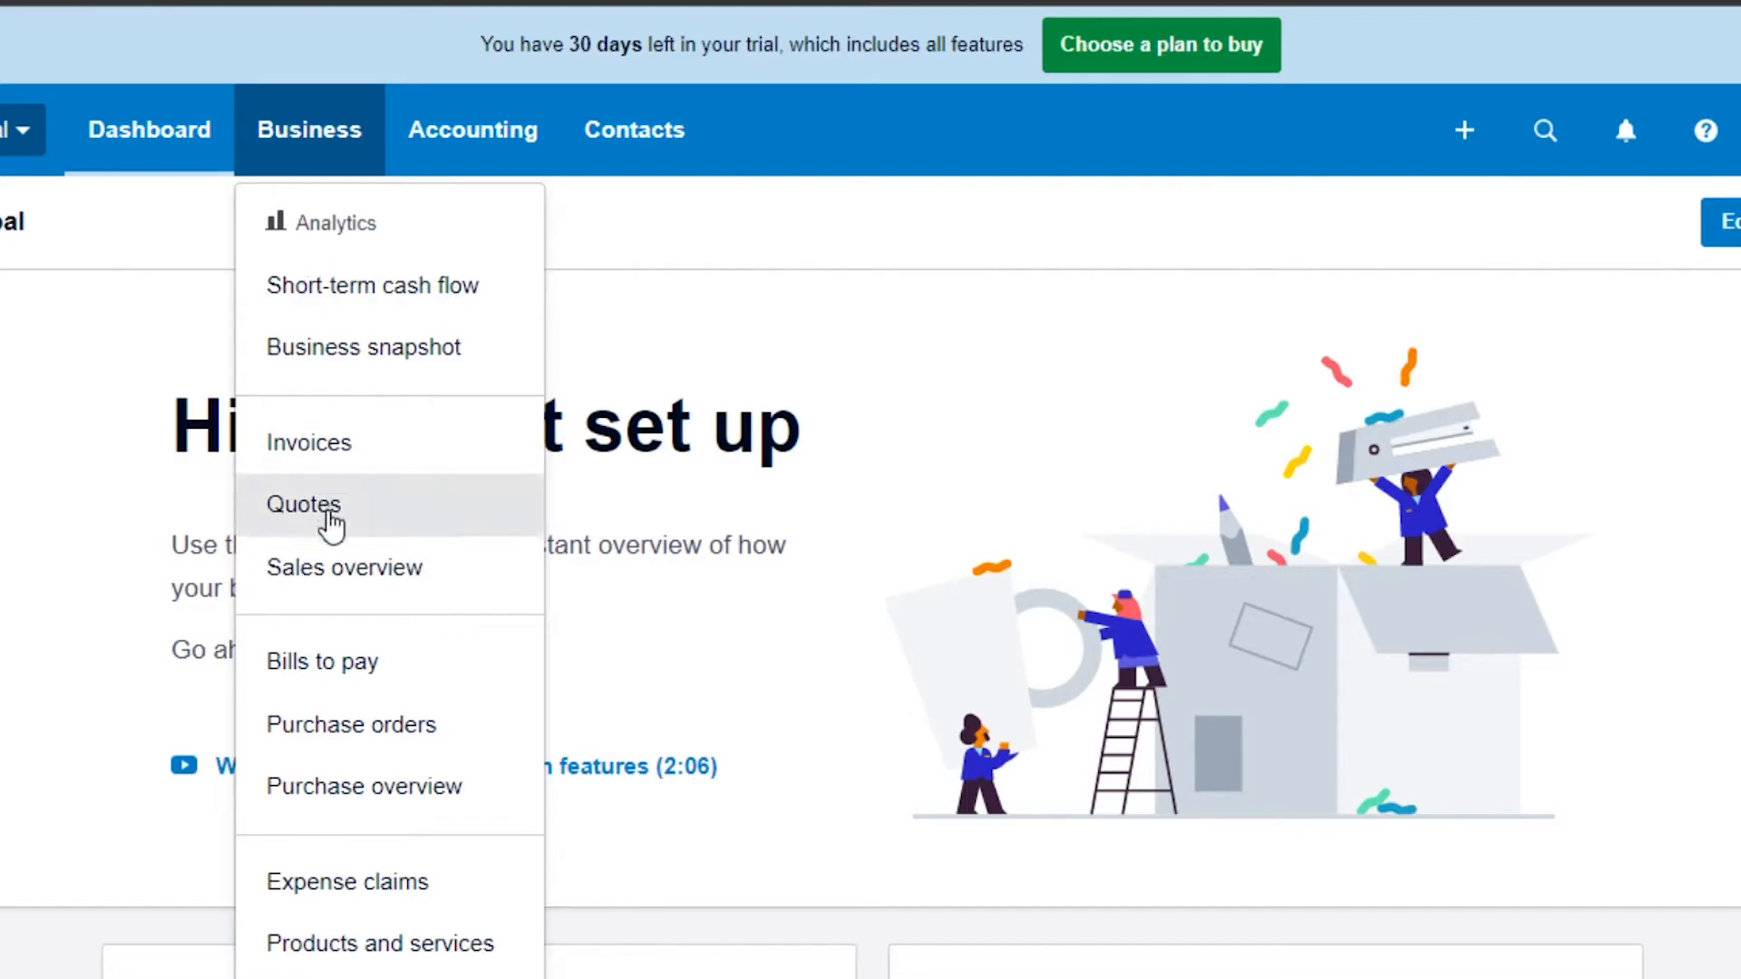
pyautogui.click(304, 444)
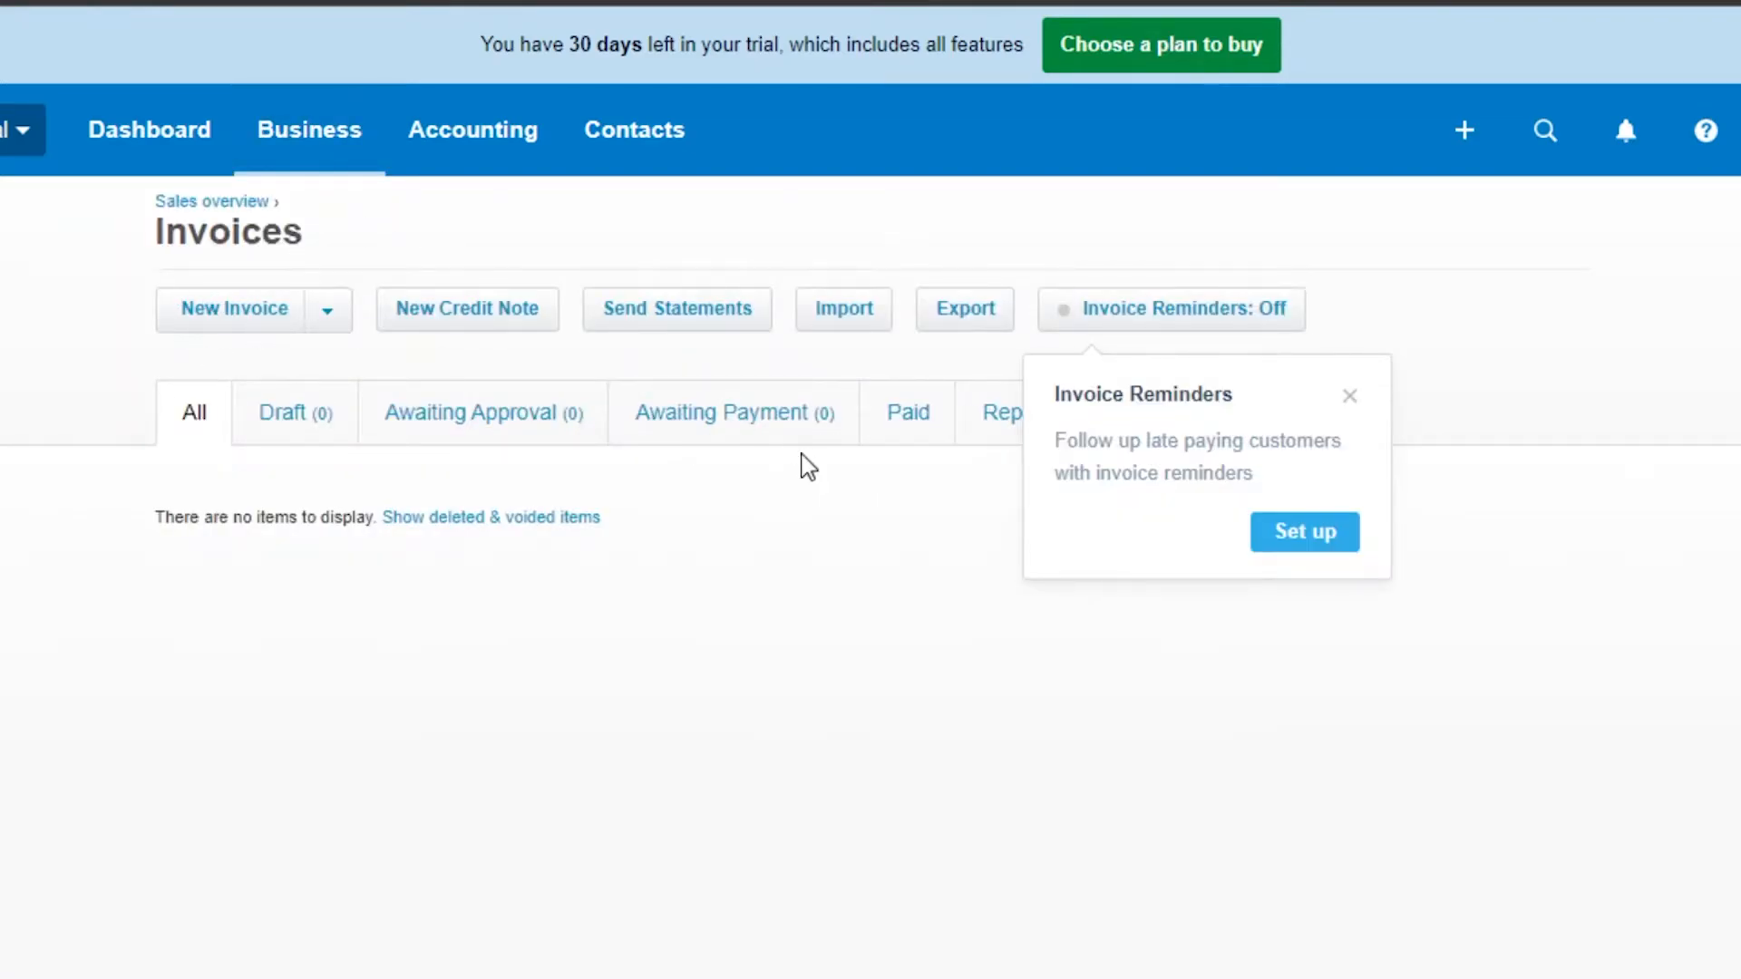
pyautogui.click(1351, 396)
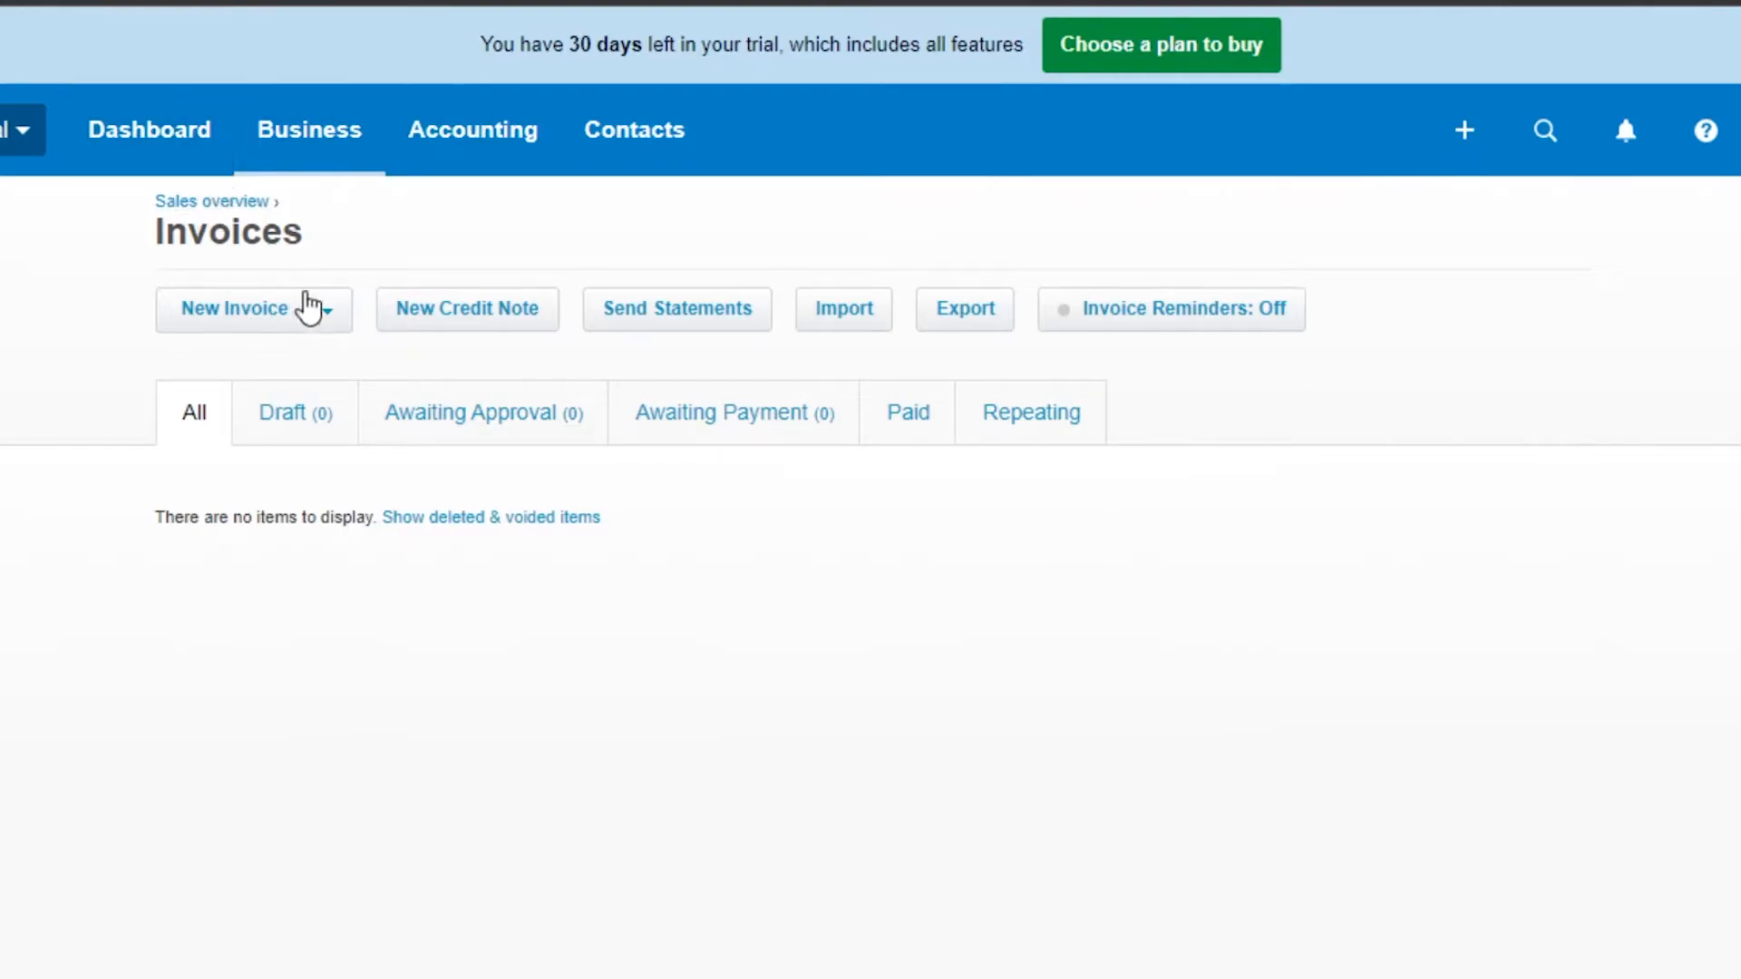
# Step: Start a new invoice and enter a new contact's name as the recipient
pyautogui.click(236, 308)
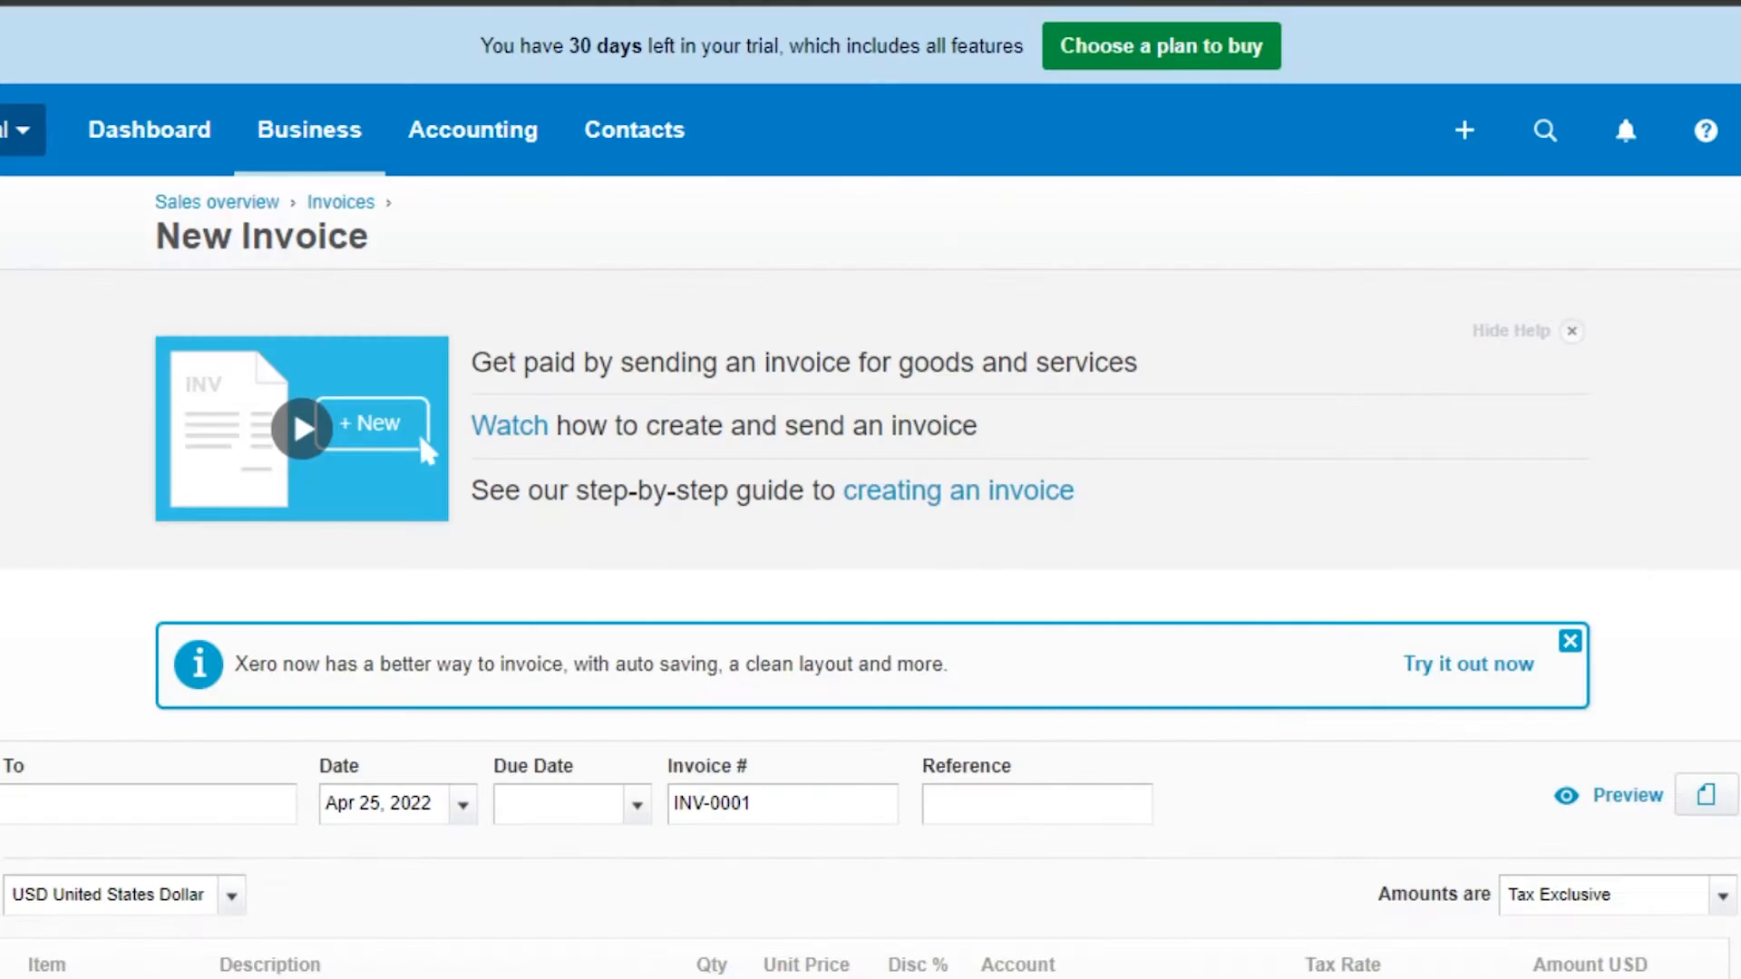
pyautogui.scroll(-2, 870, 489)
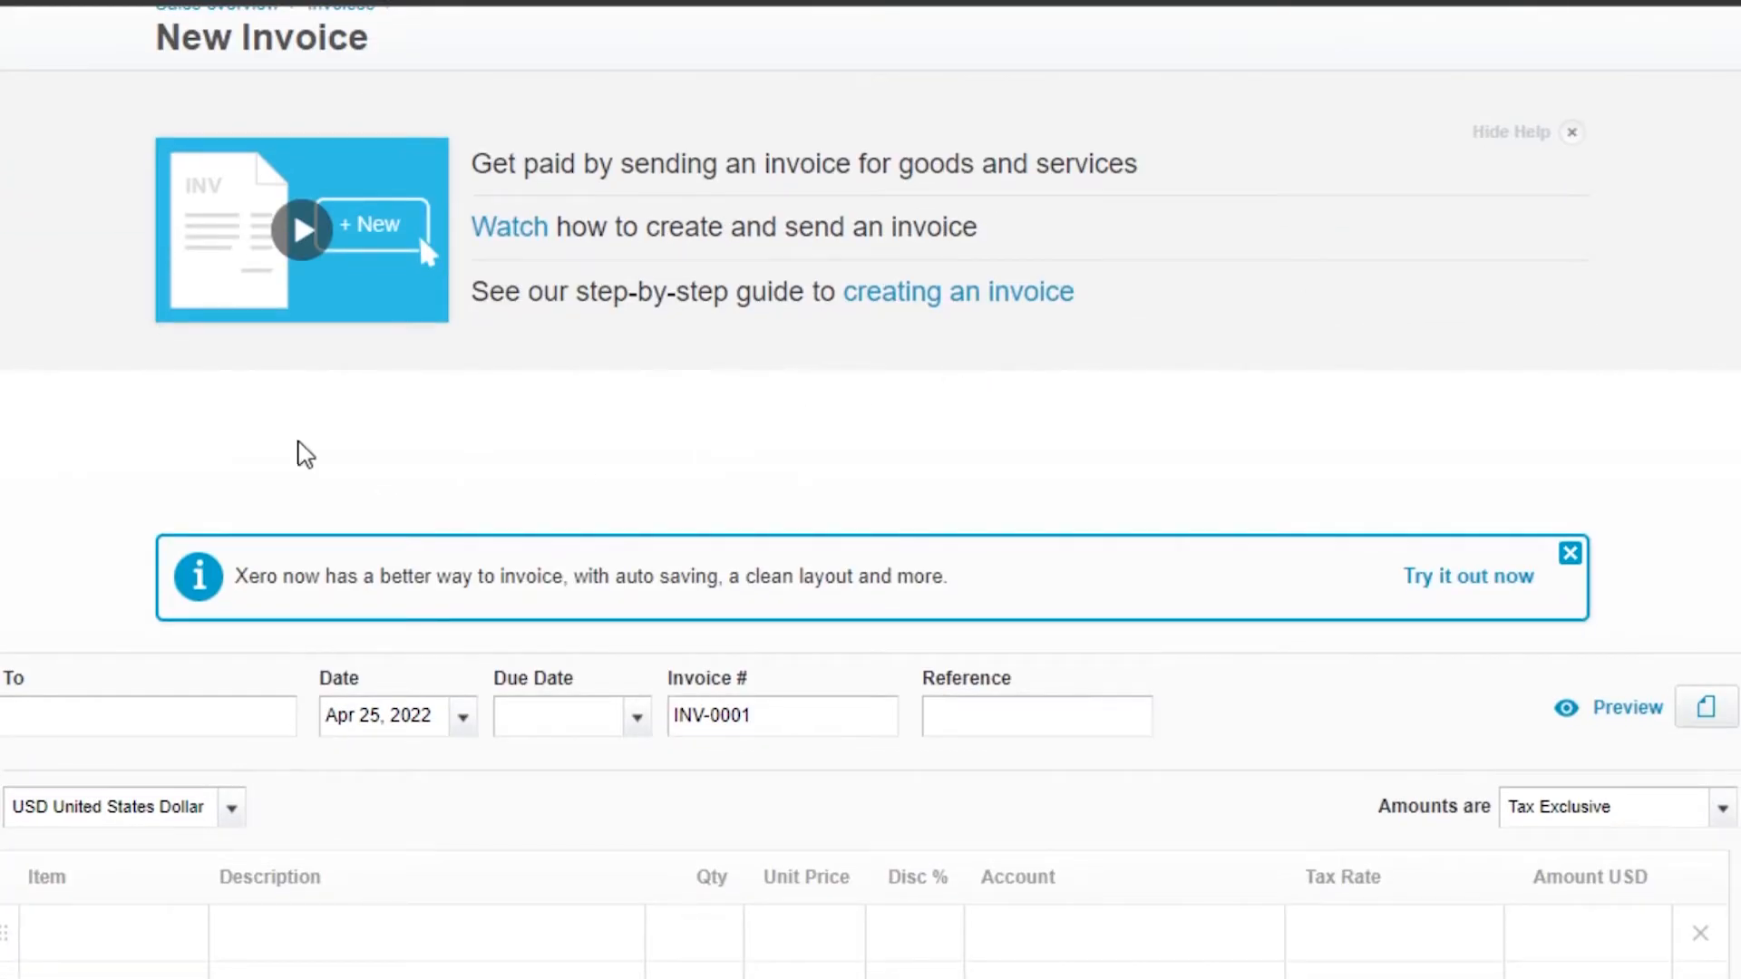
pyautogui.scroll(-5, 1681, 492)
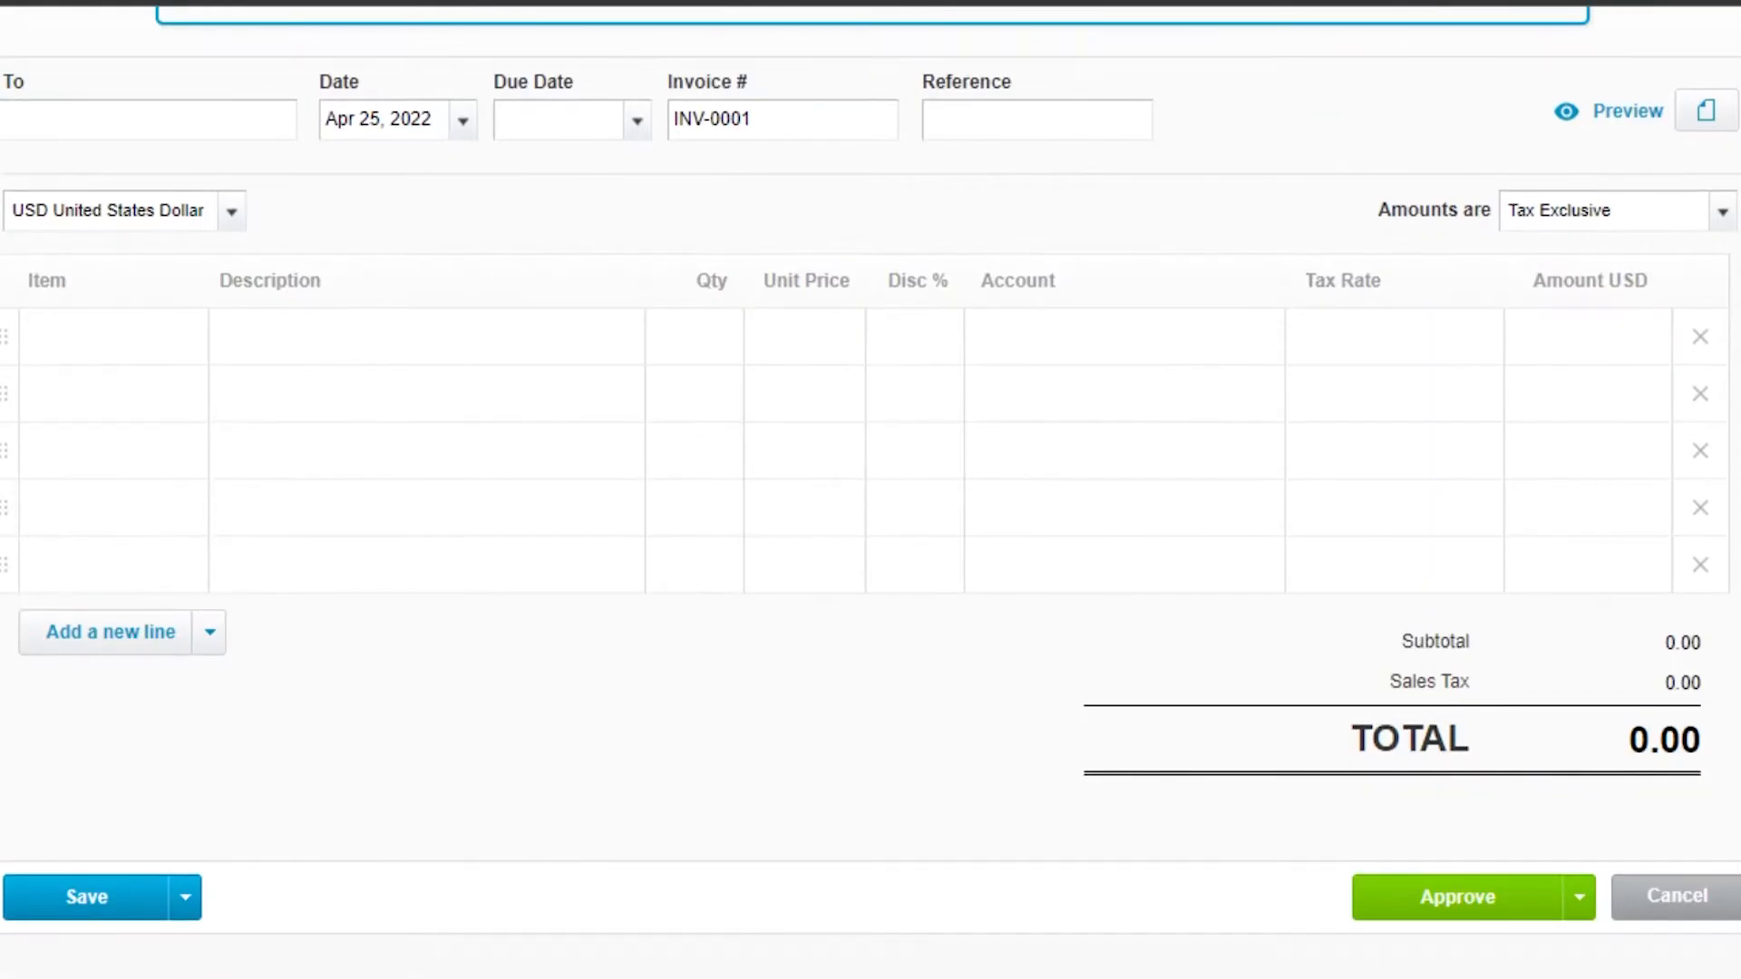
pyautogui.click(111, 248)
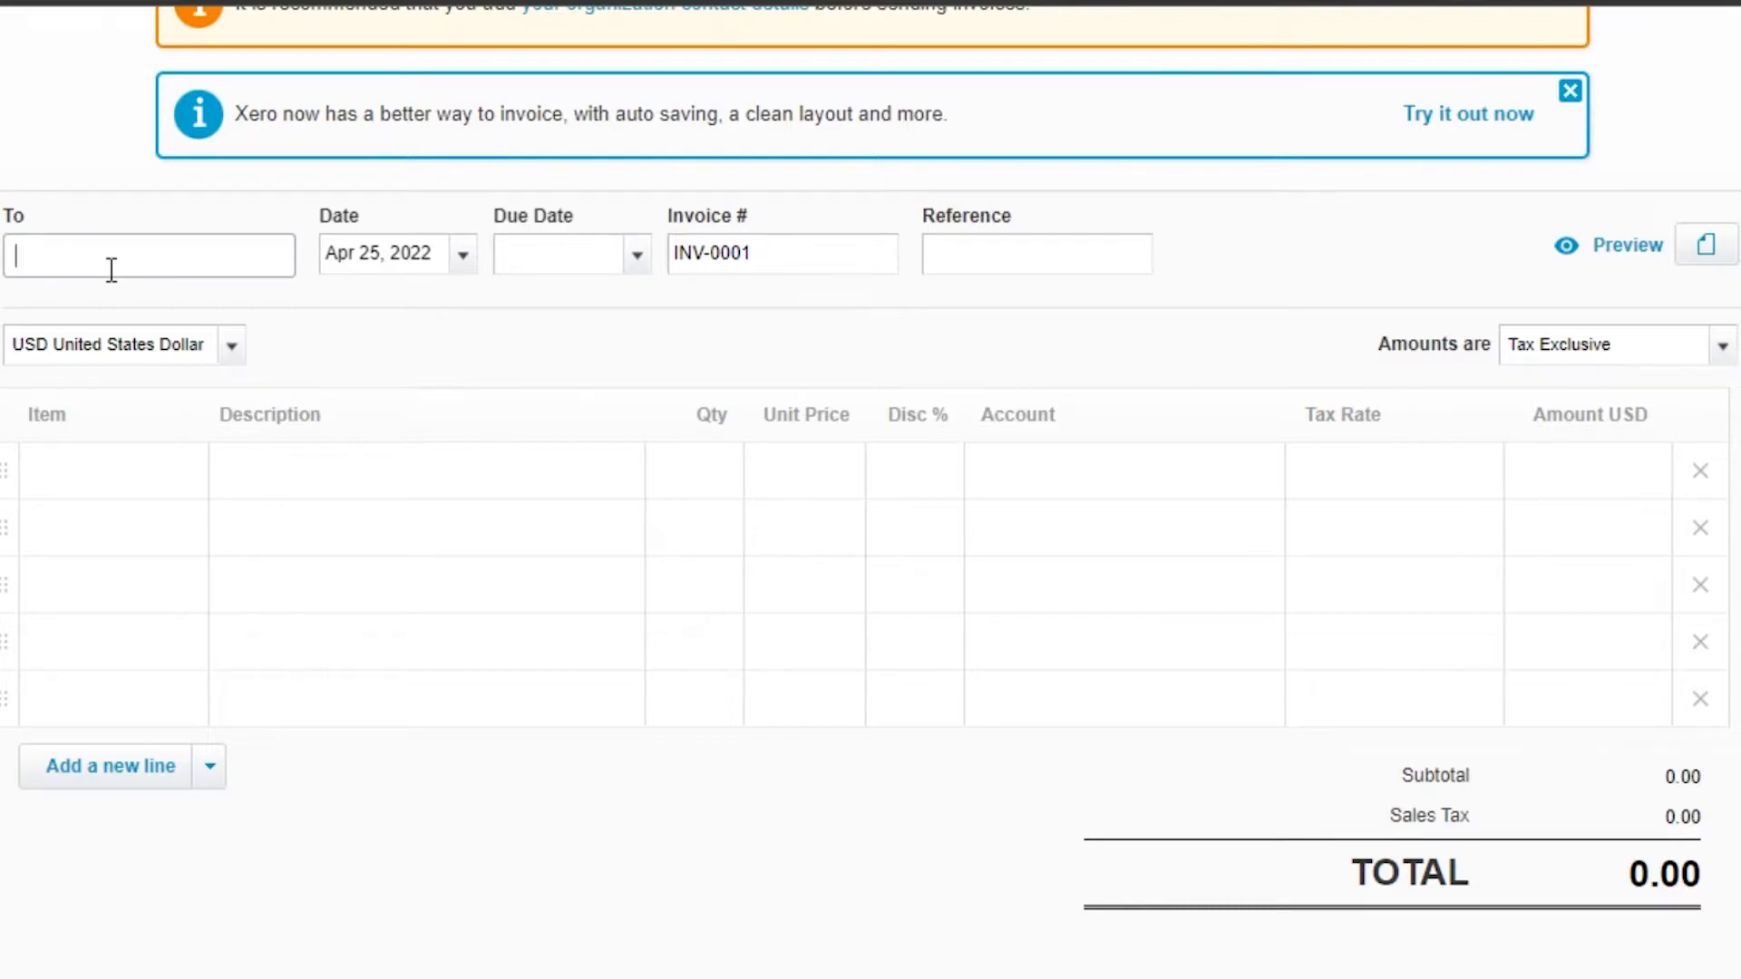
pyautogui.write('Alex')
pyautogui.press('Tab')
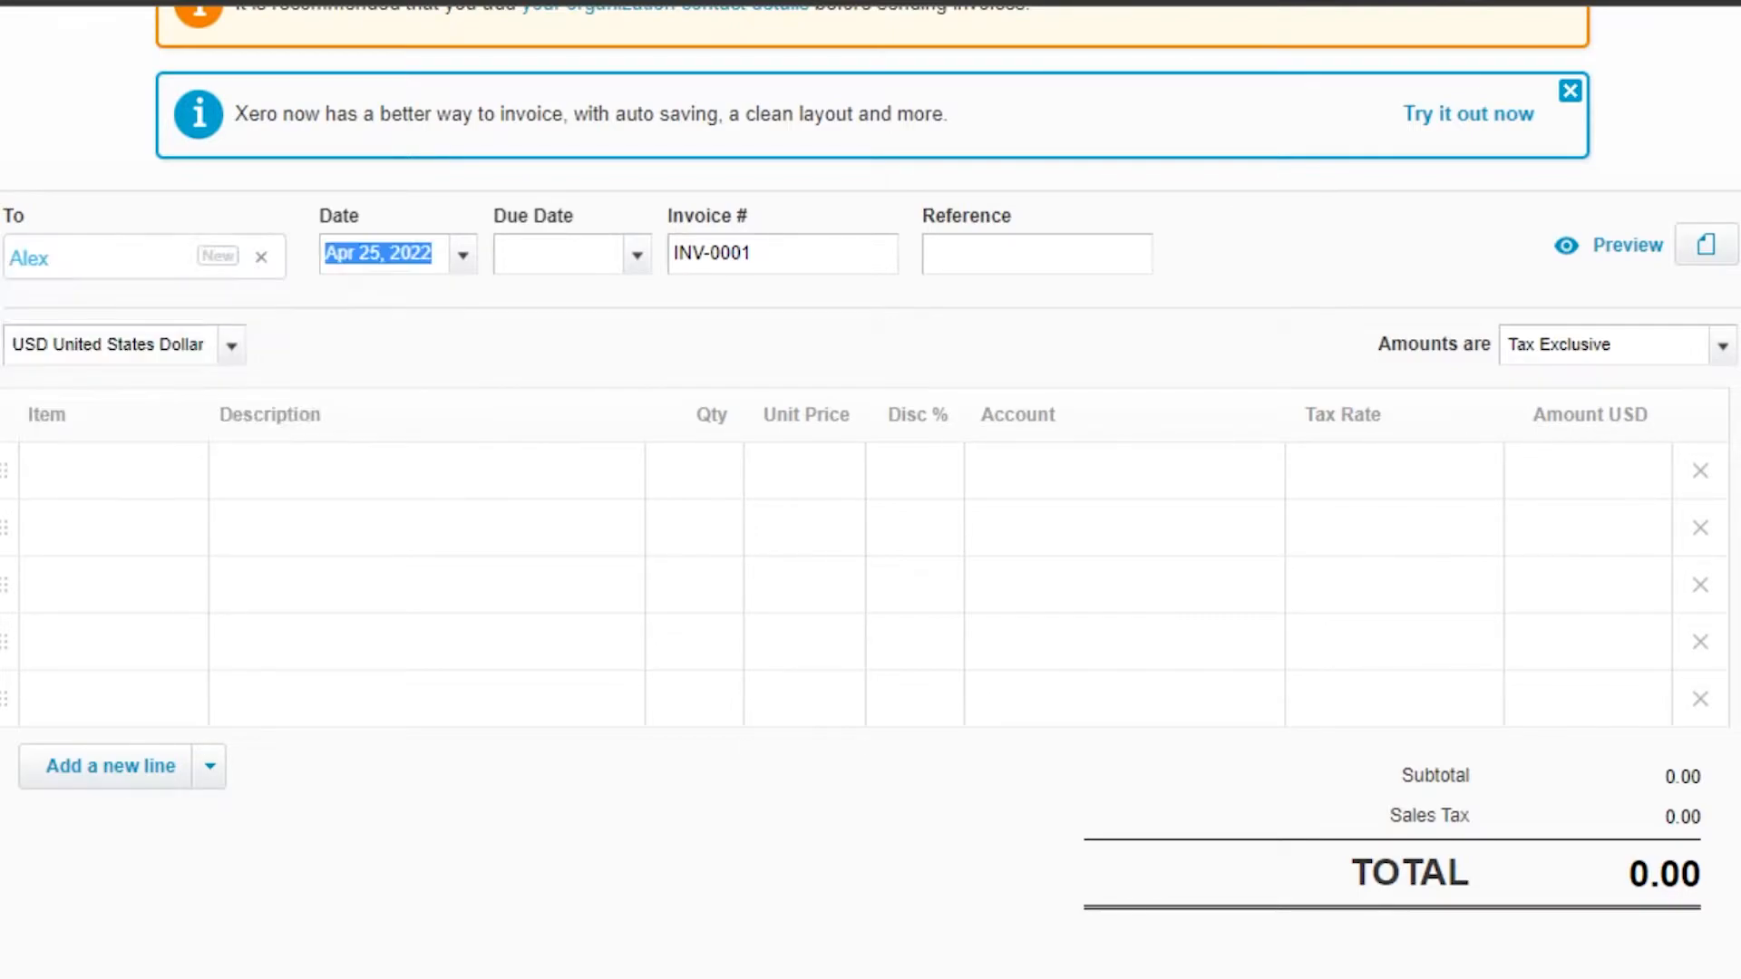
# Step: Set the invoice date to Apr 25, 2022 and reset the due date to the default, May 6, 2022
pyautogui.scroll(5, 825, 331)
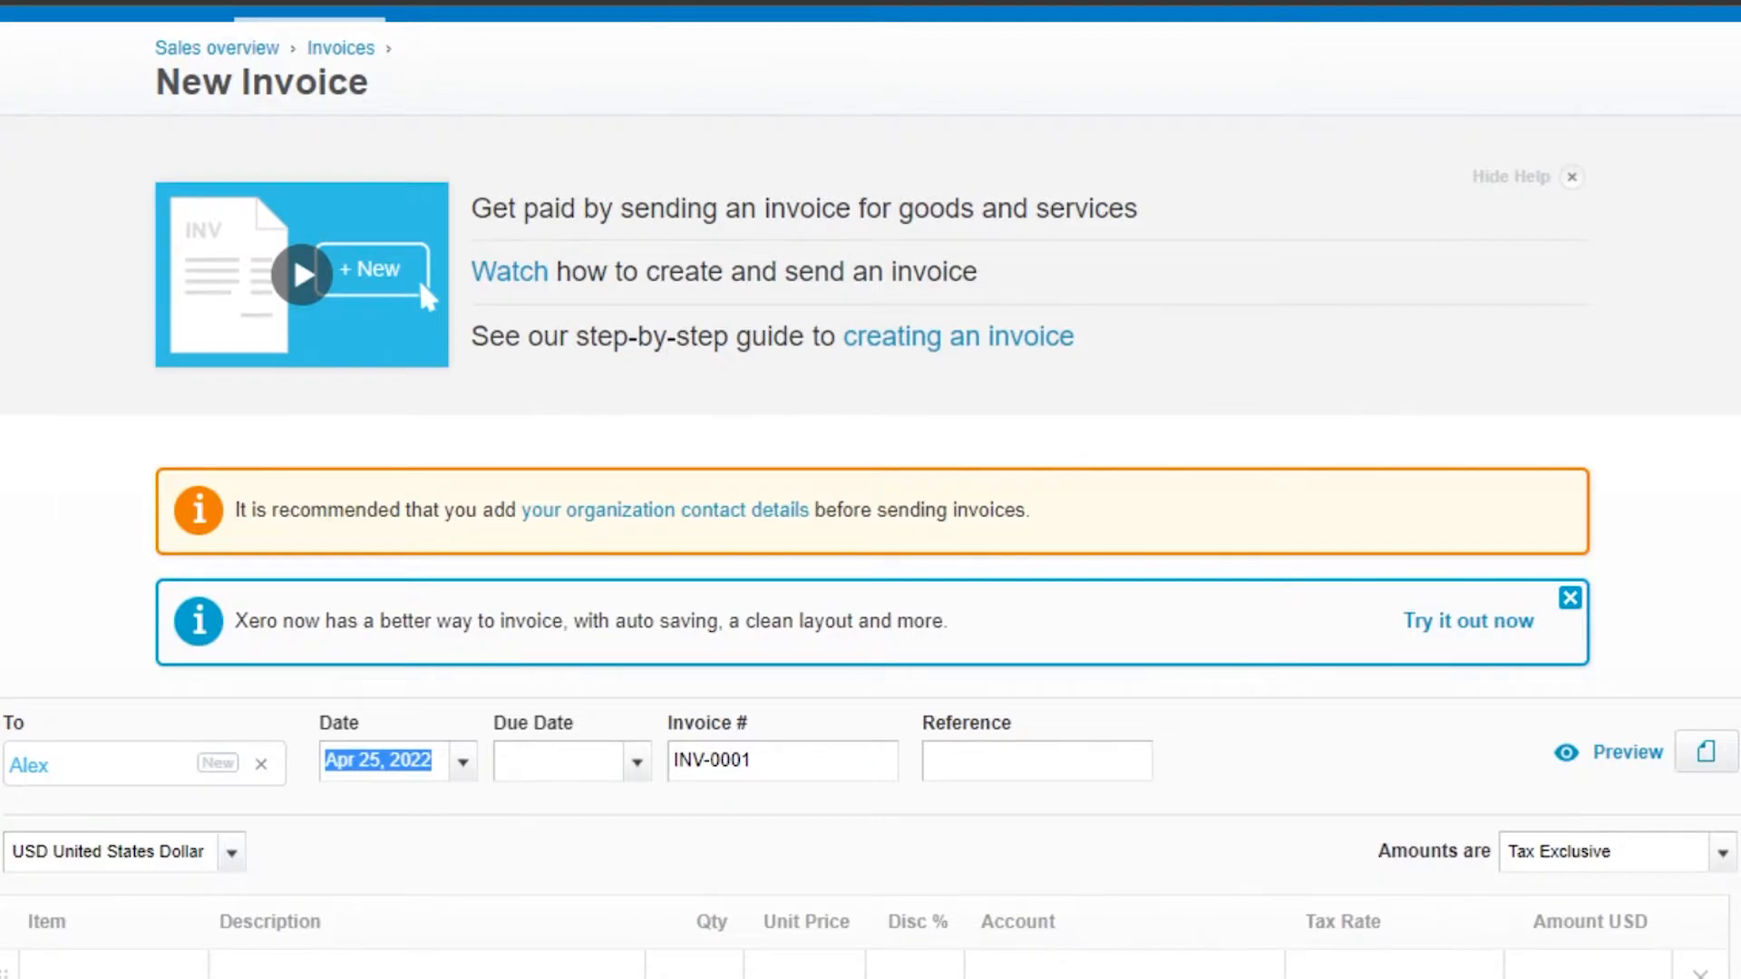
pyautogui.scroll(2, 1424, 581)
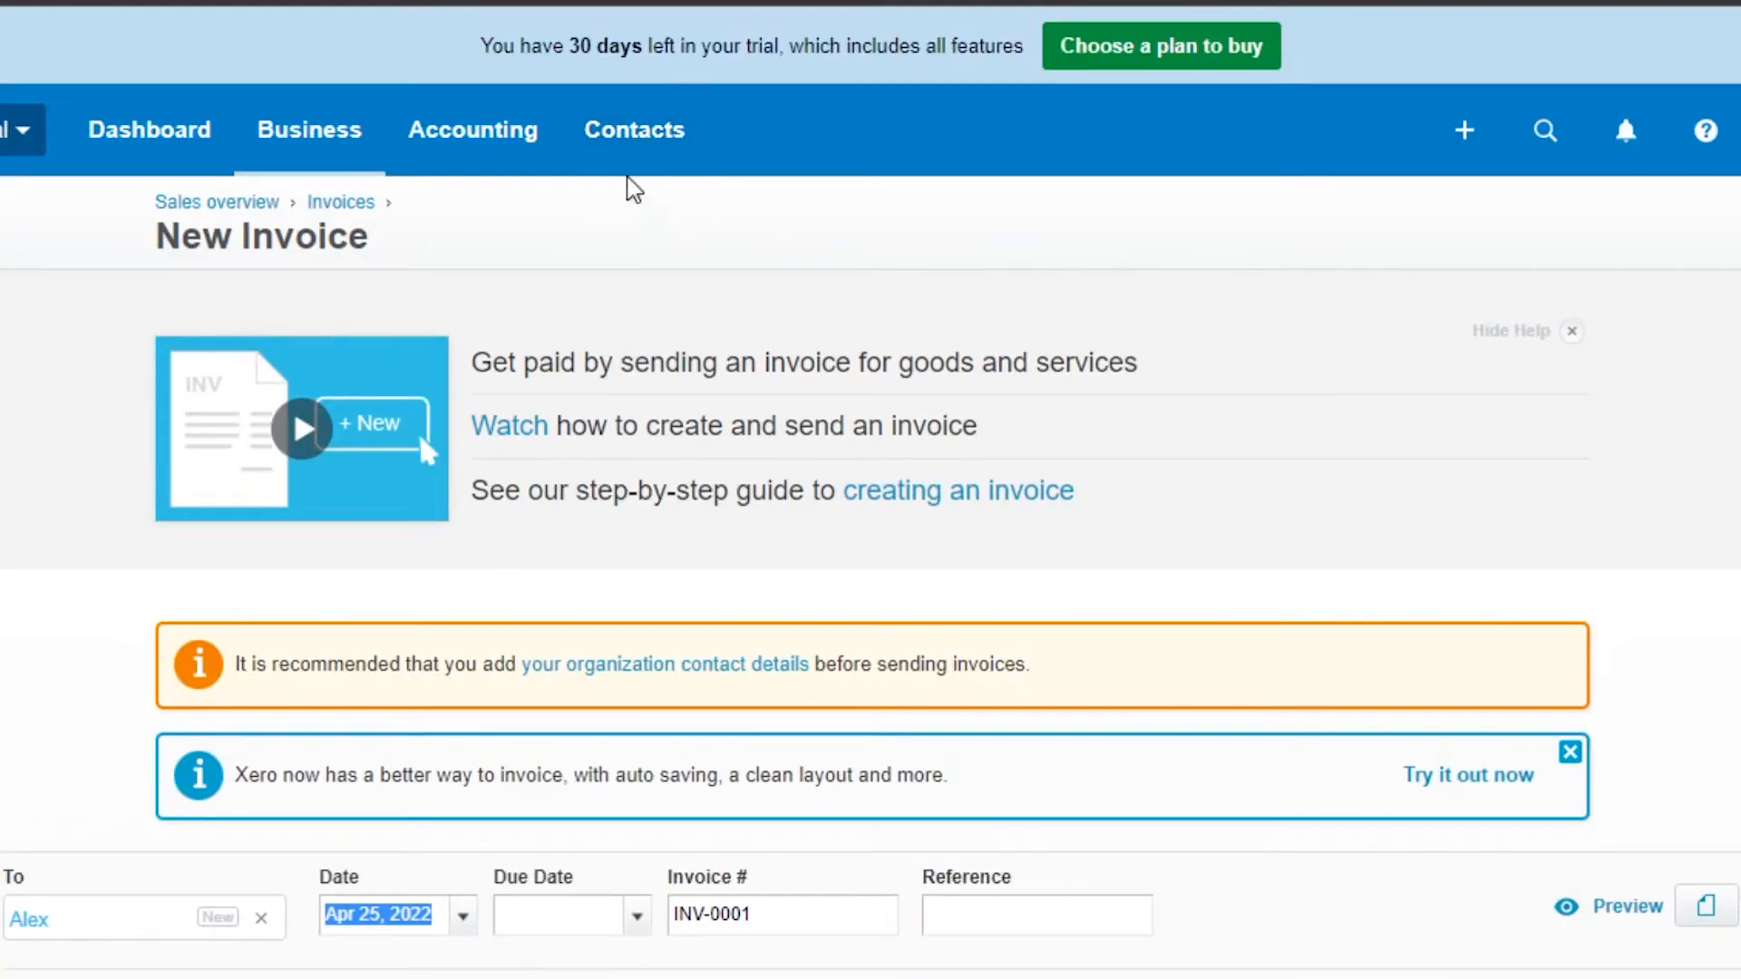
pyautogui.scroll(-5, 1667, 830)
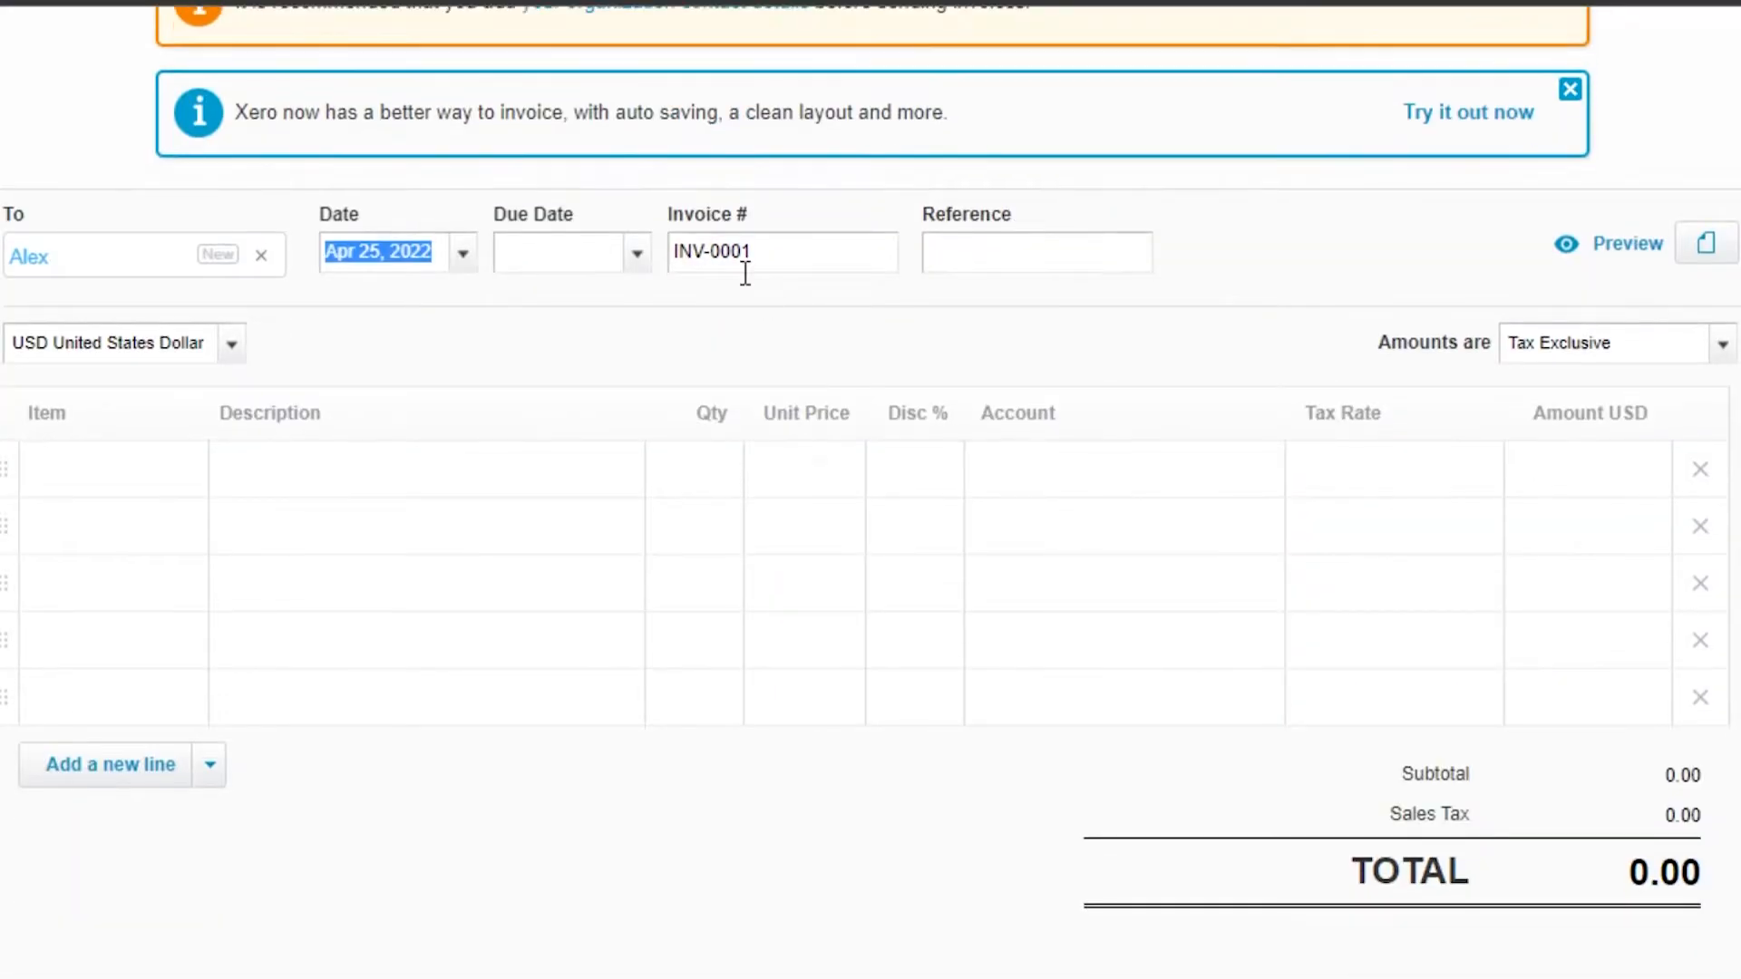
pyautogui.click(462, 256)
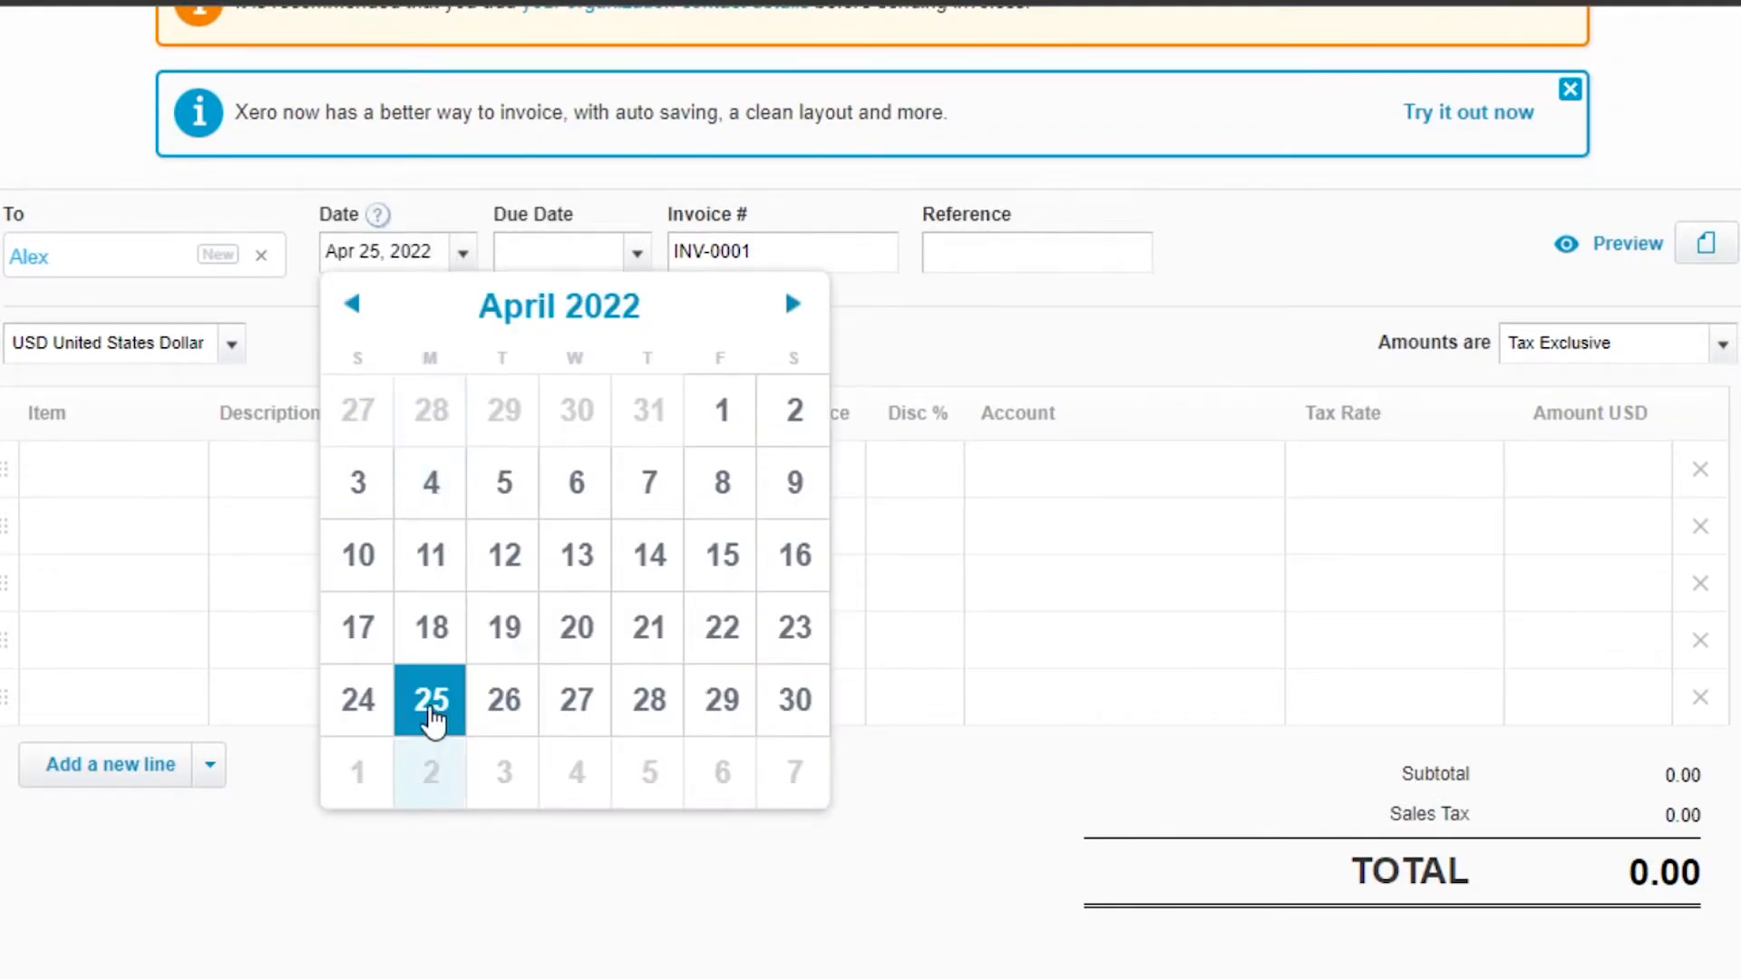
pyautogui.click(431, 704)
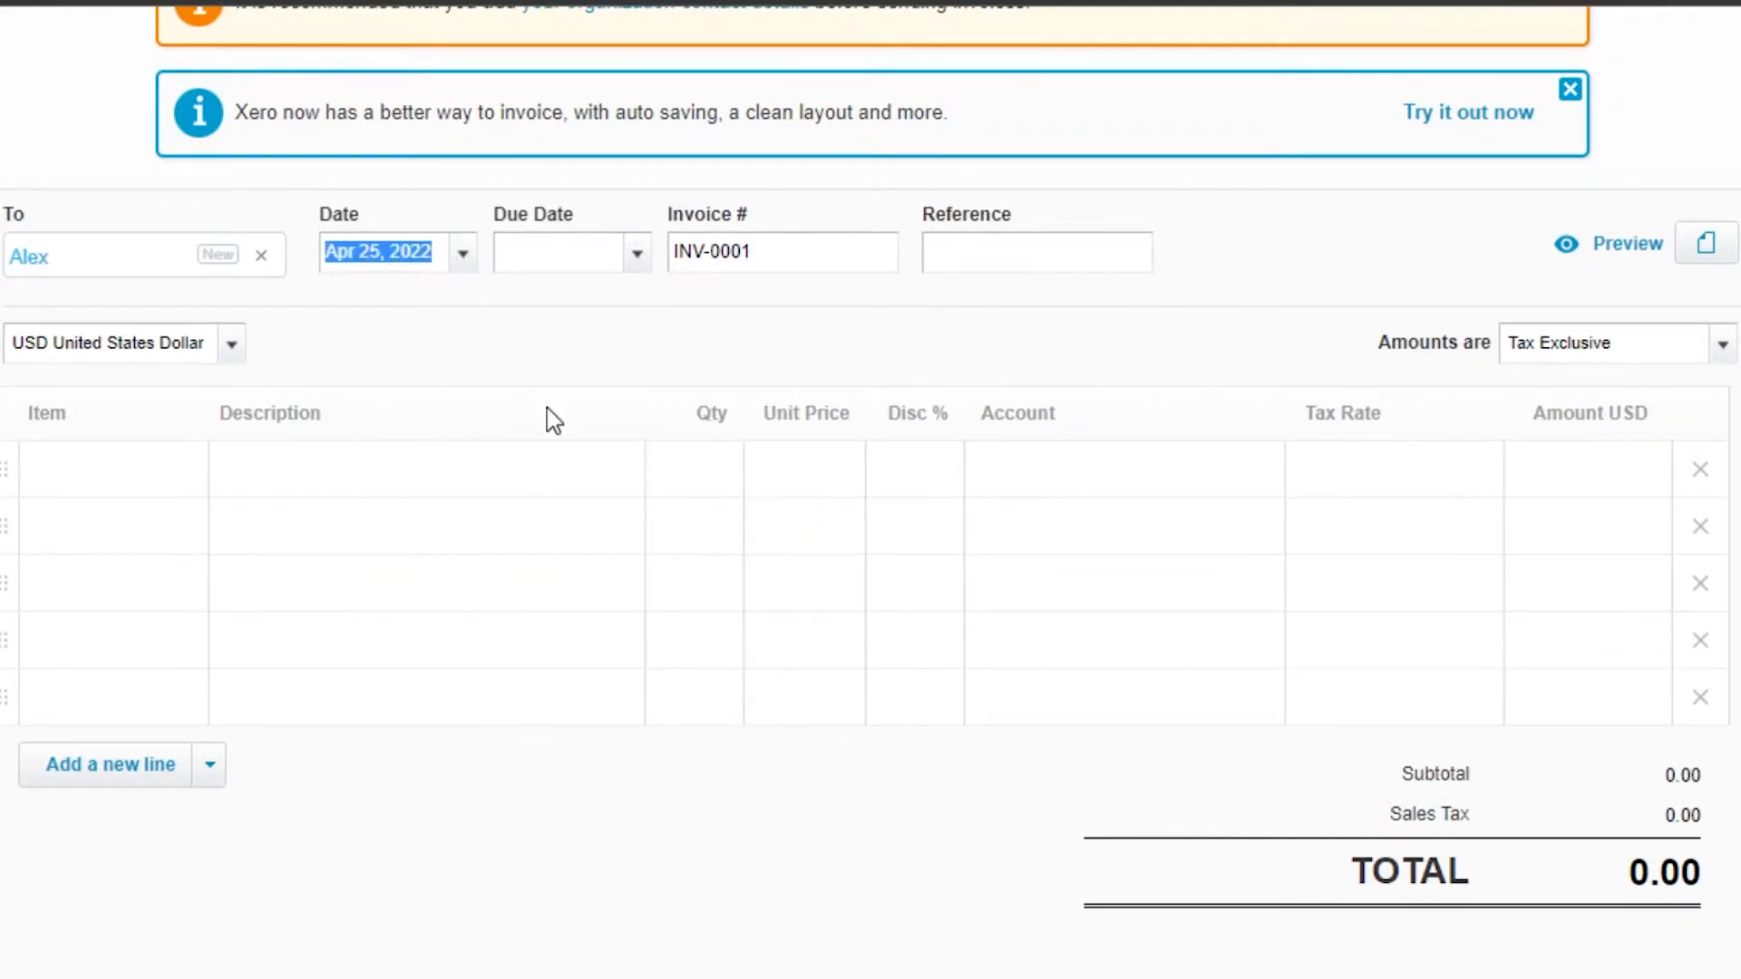
pyautogui.click(638, 256)
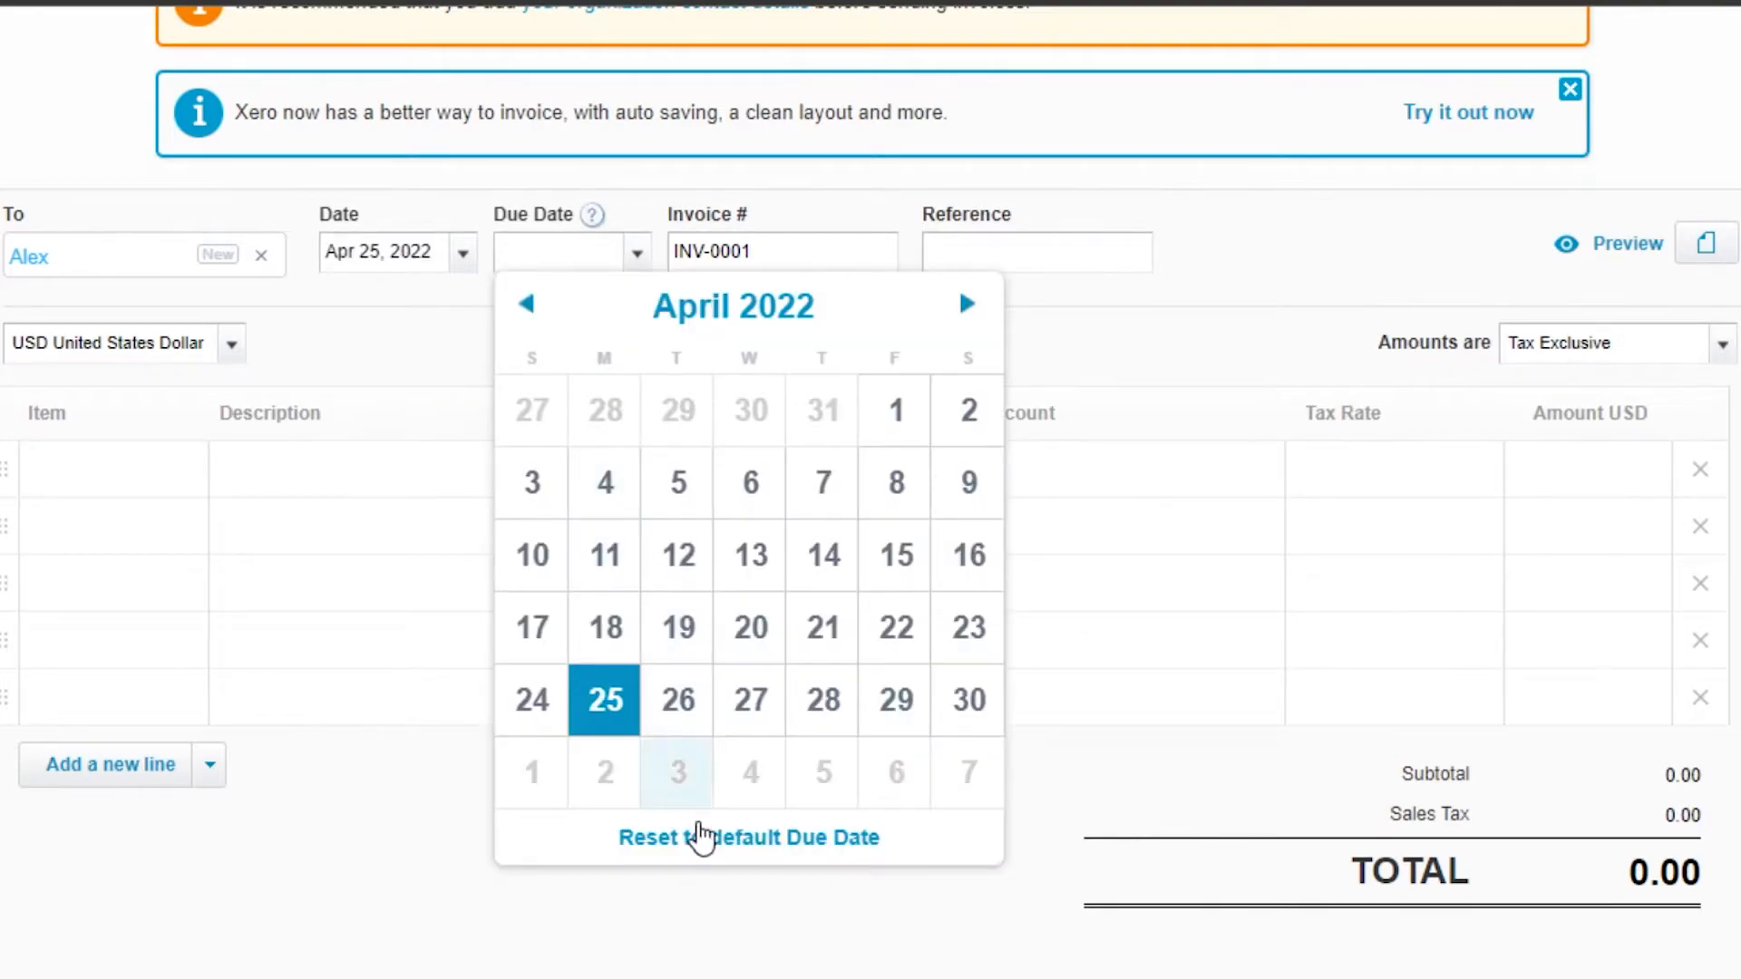
pyautogui.click(699, 832)
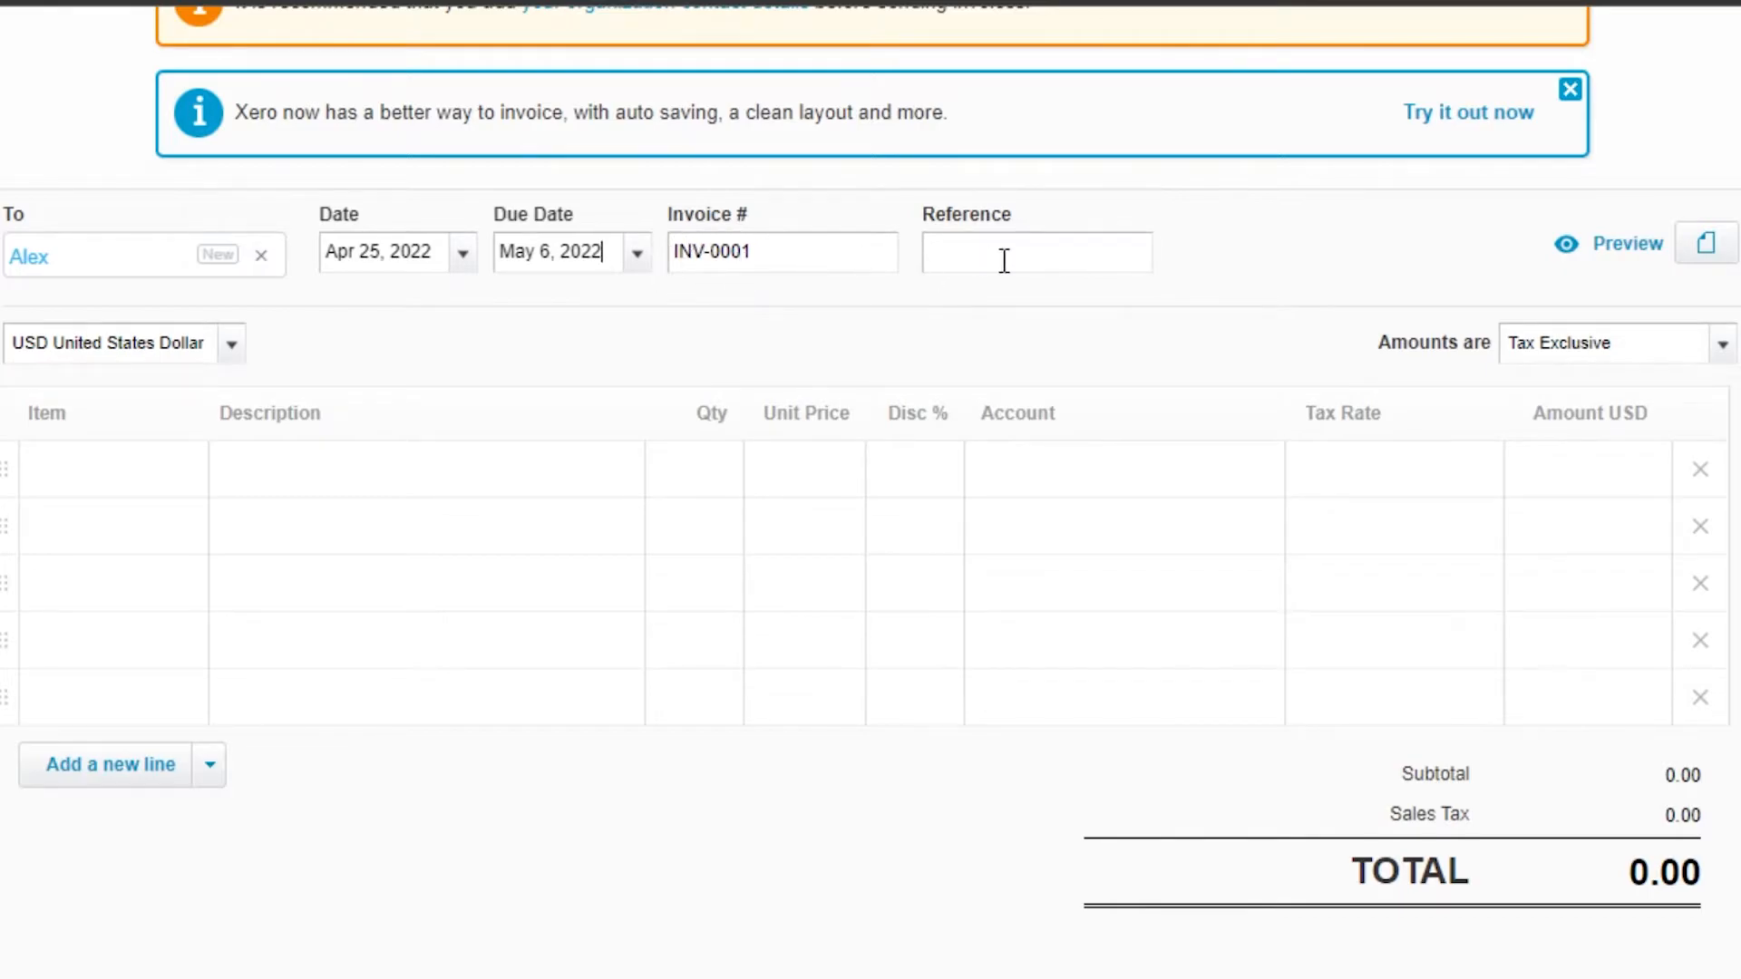
# Step: Open a new item form from the first invoice line's item field
pyautogui.scroll(-2, 1532, 355)
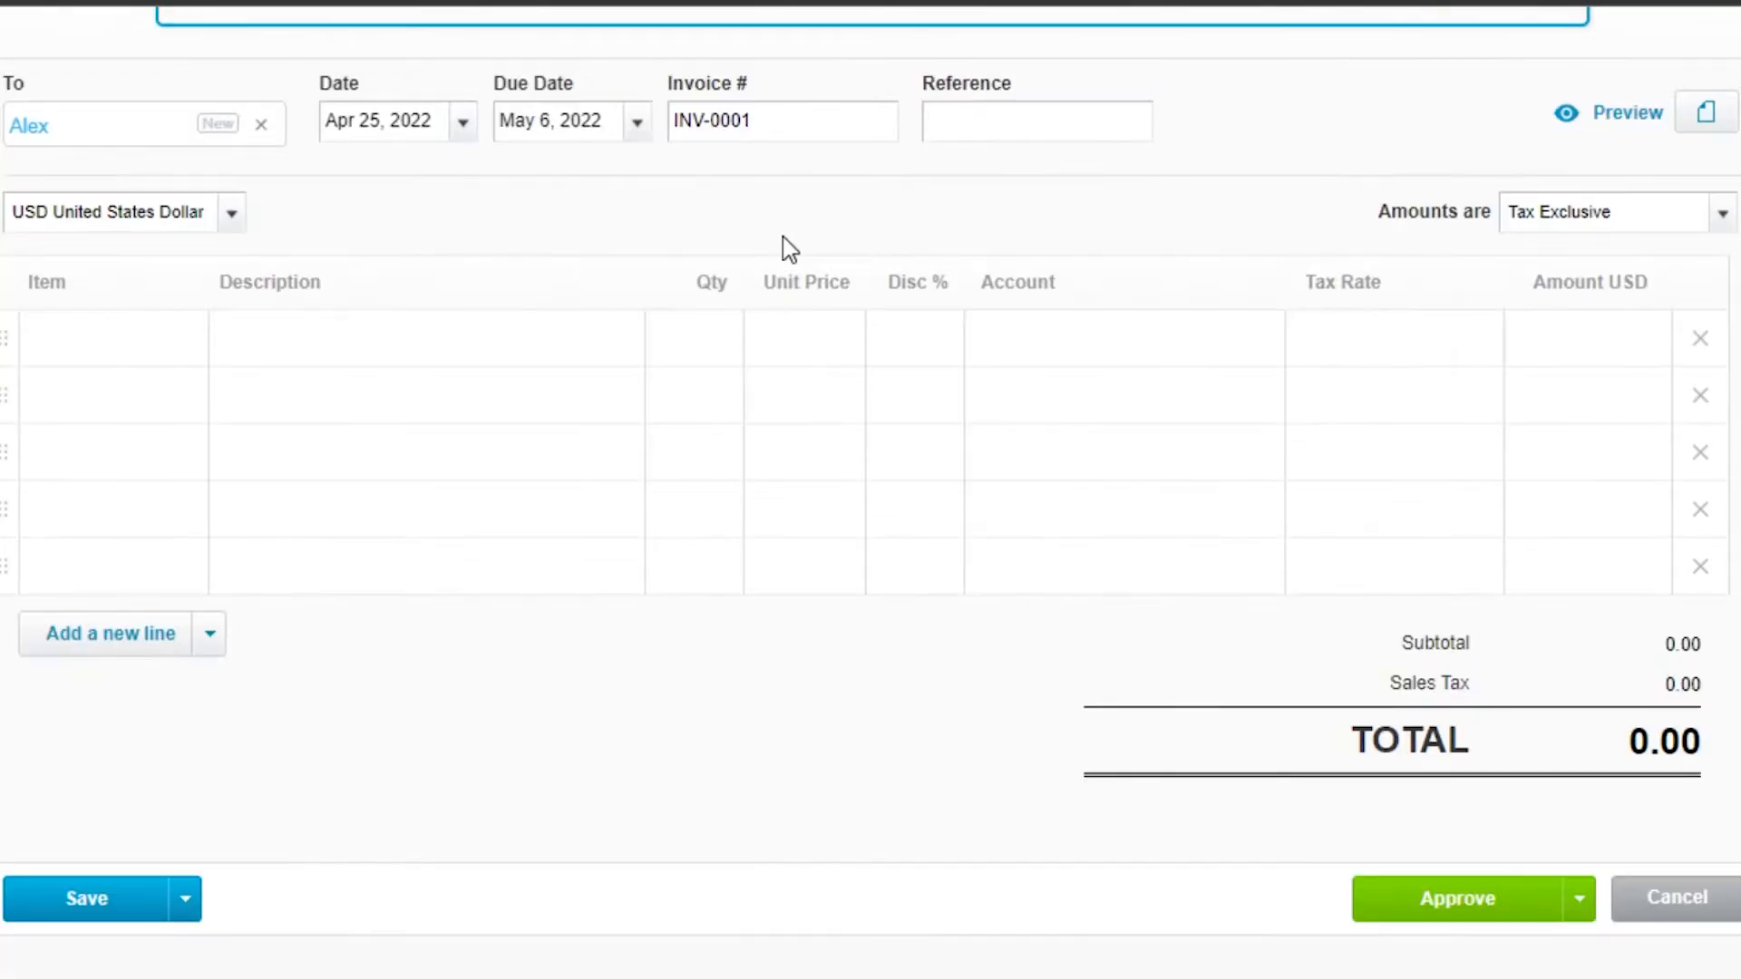
pyautogui.click(60, 355)
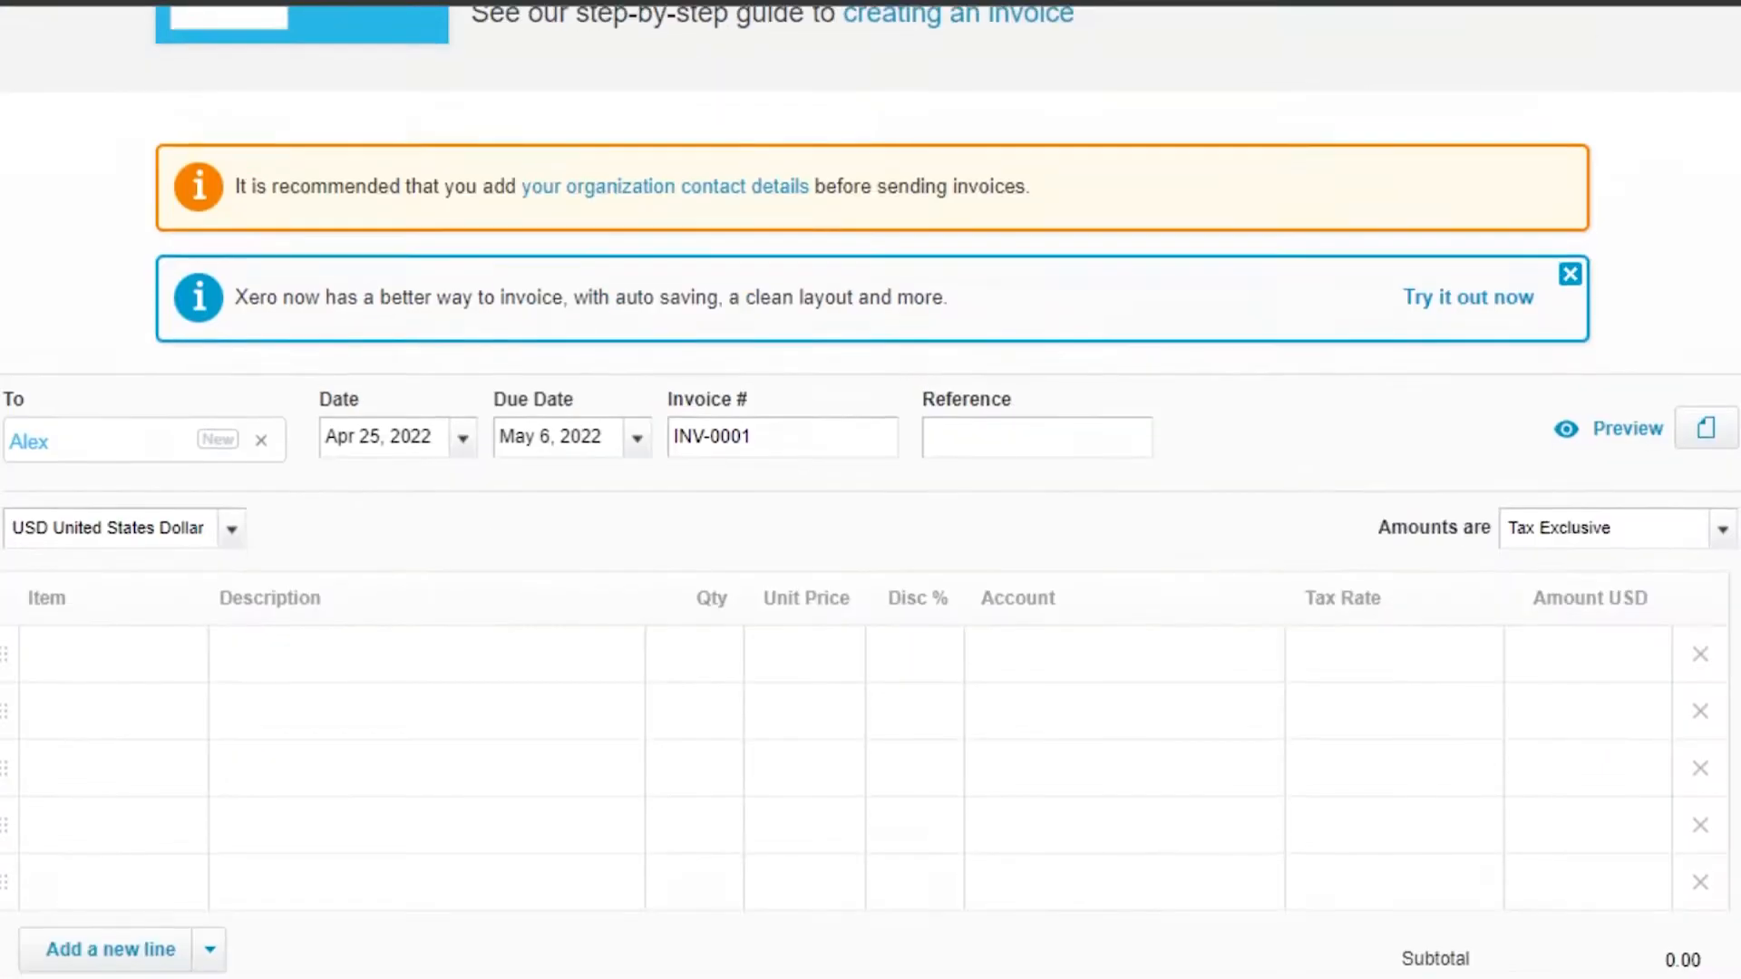
pyautogui.click(129, 458)
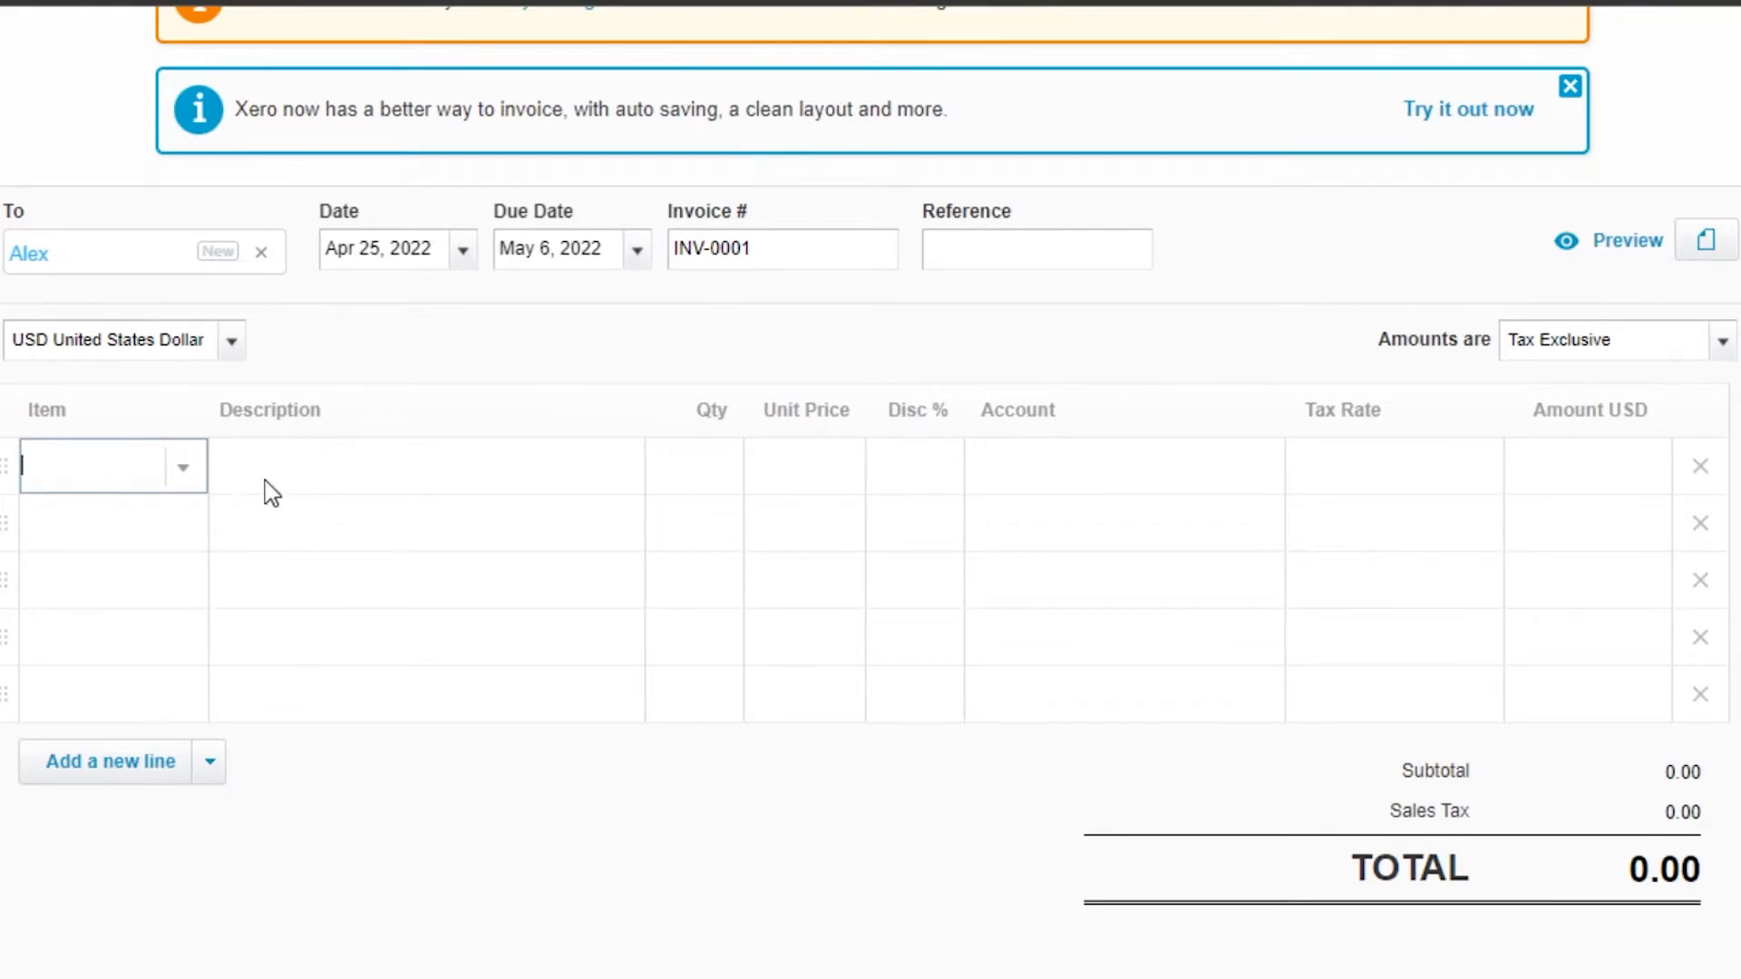
pyautogui.click(86, 458)
pyautogui.click(184, 467)
pyautogui.click(173, 517)
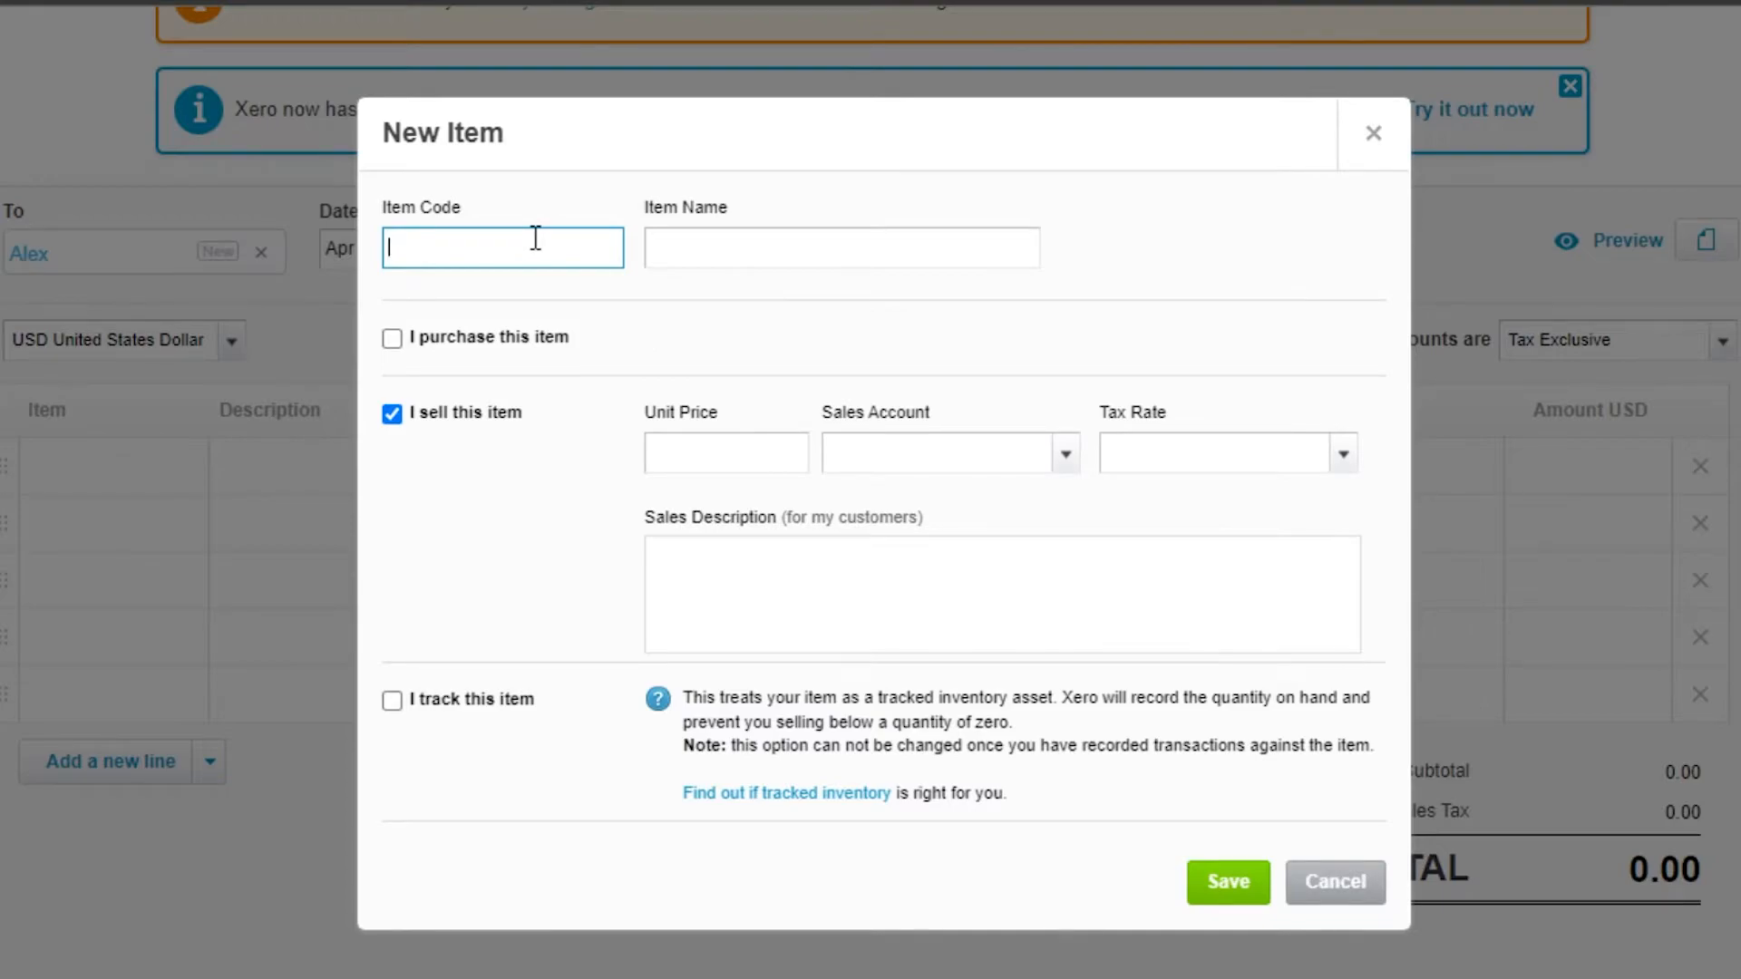
# Step: Define the new item named 'session 1' with unit price 50 and sales account 4000 - Sales
pyautogui.click(712, 257)
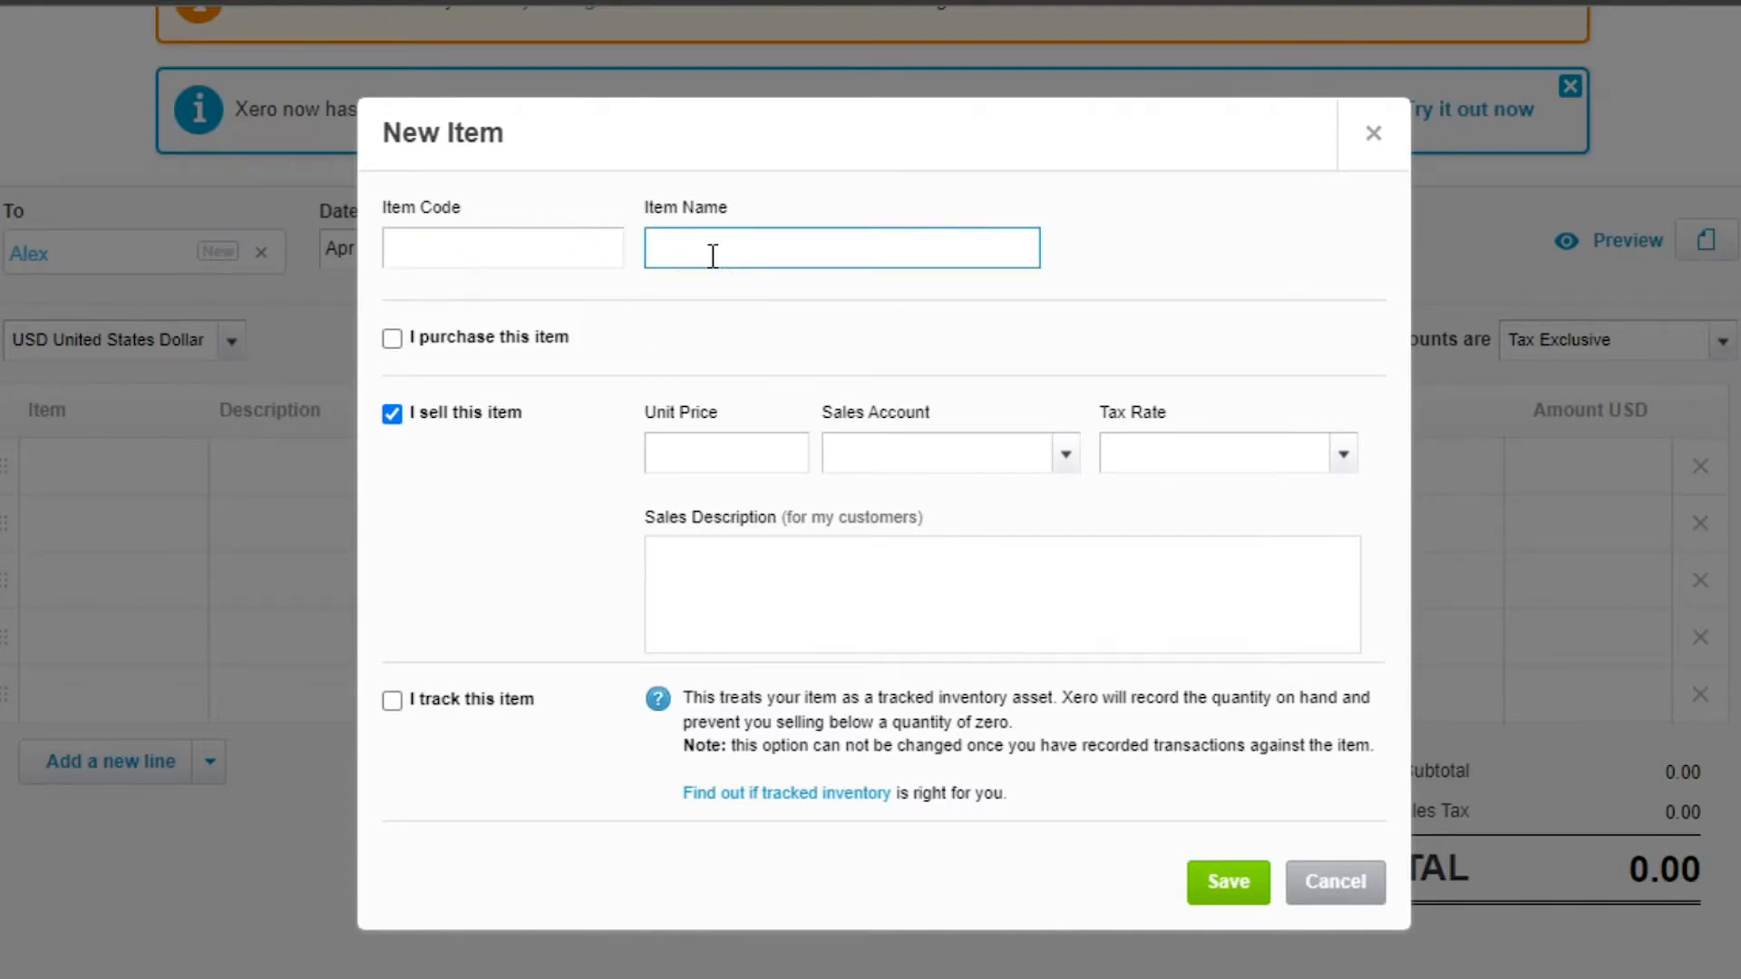
pyautogui.write('session 1')
pyautogui.click(683, 450)
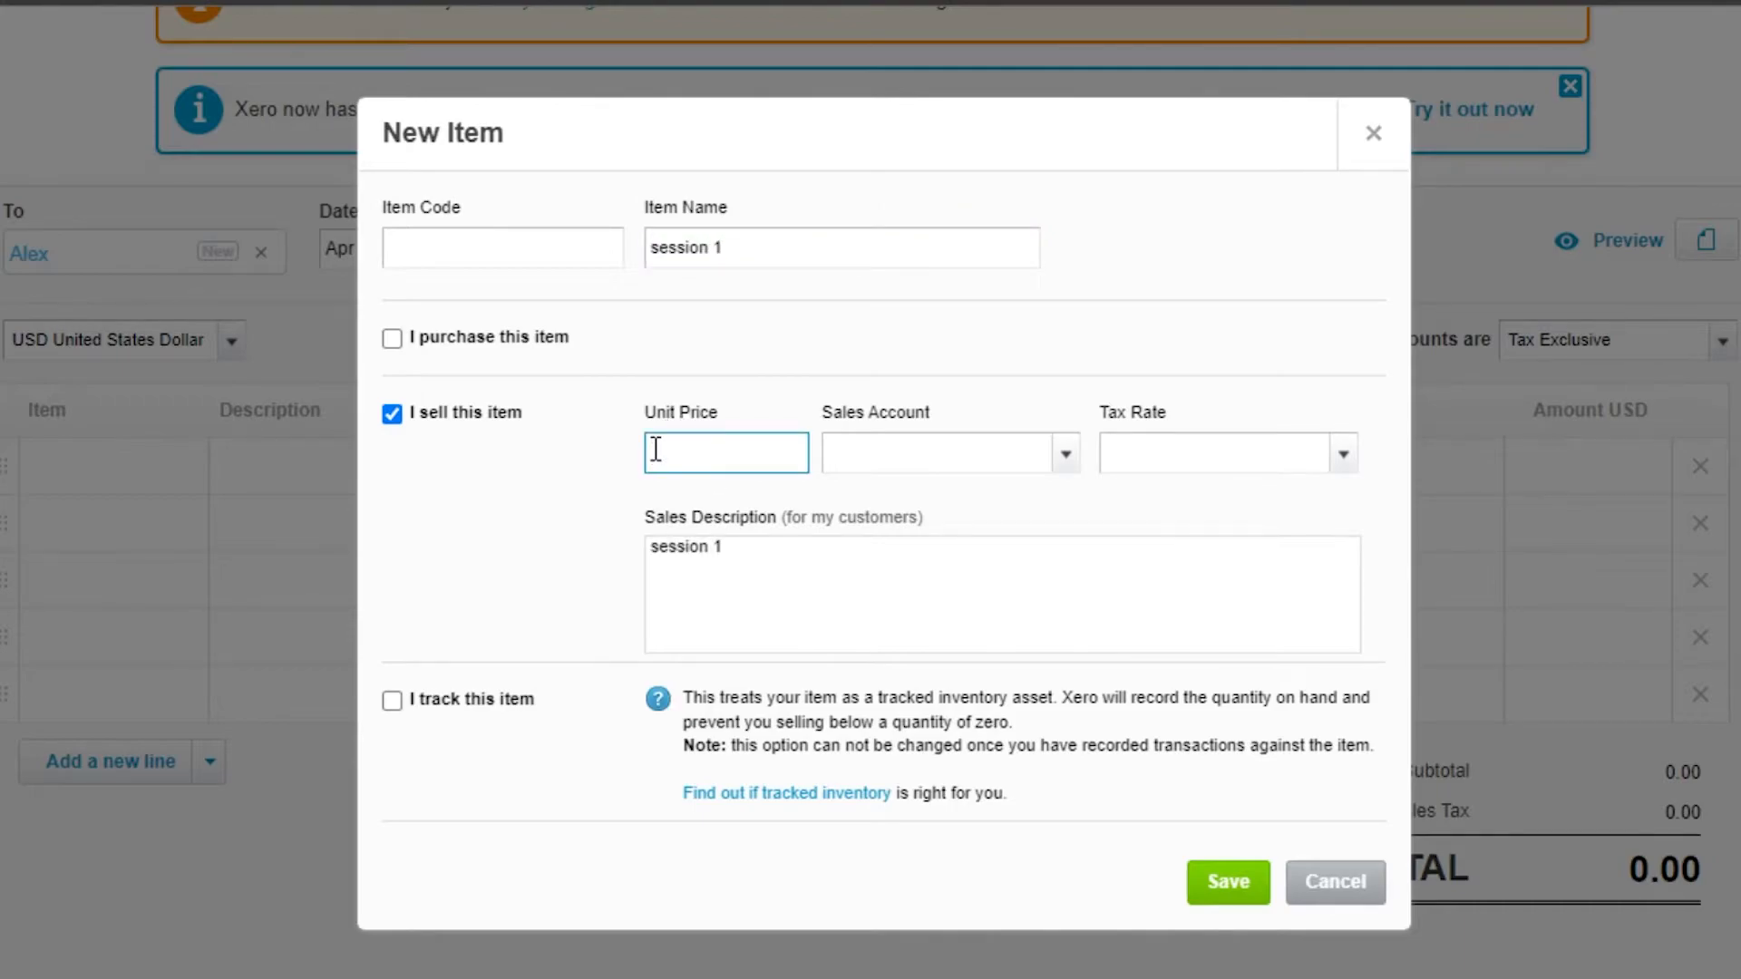
pyautogui.click(967, 450)
pyautogui.click(1066, 457)
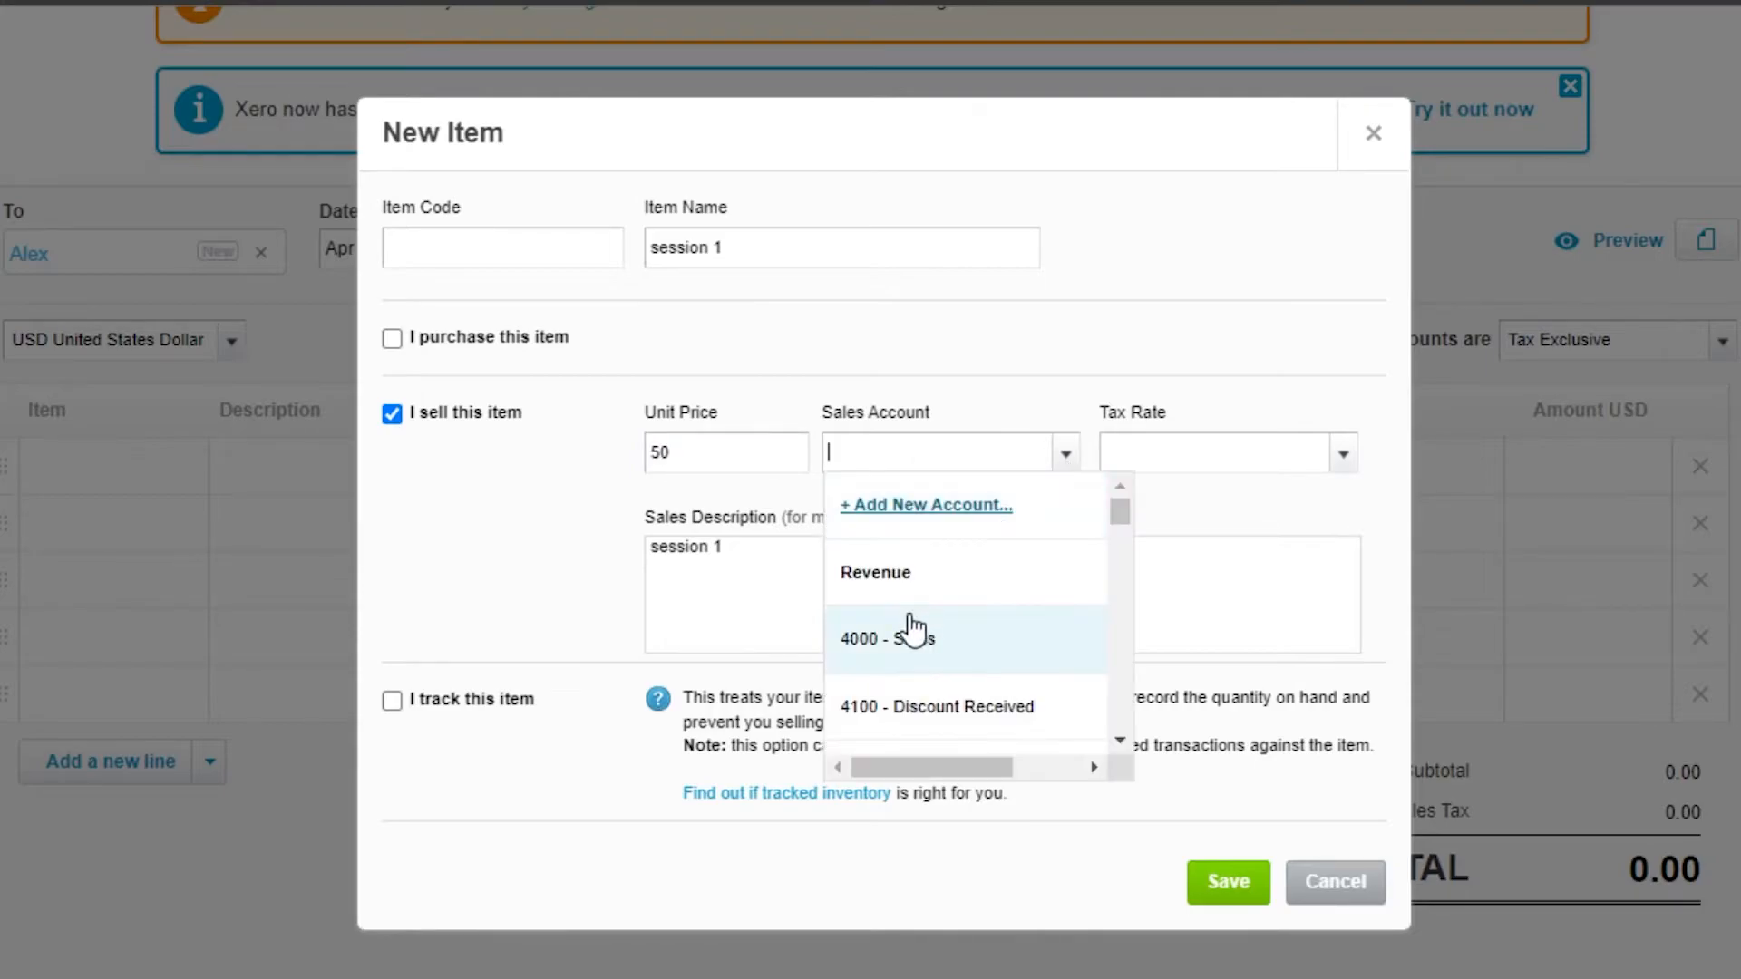
pyautogui.click(885, 635)
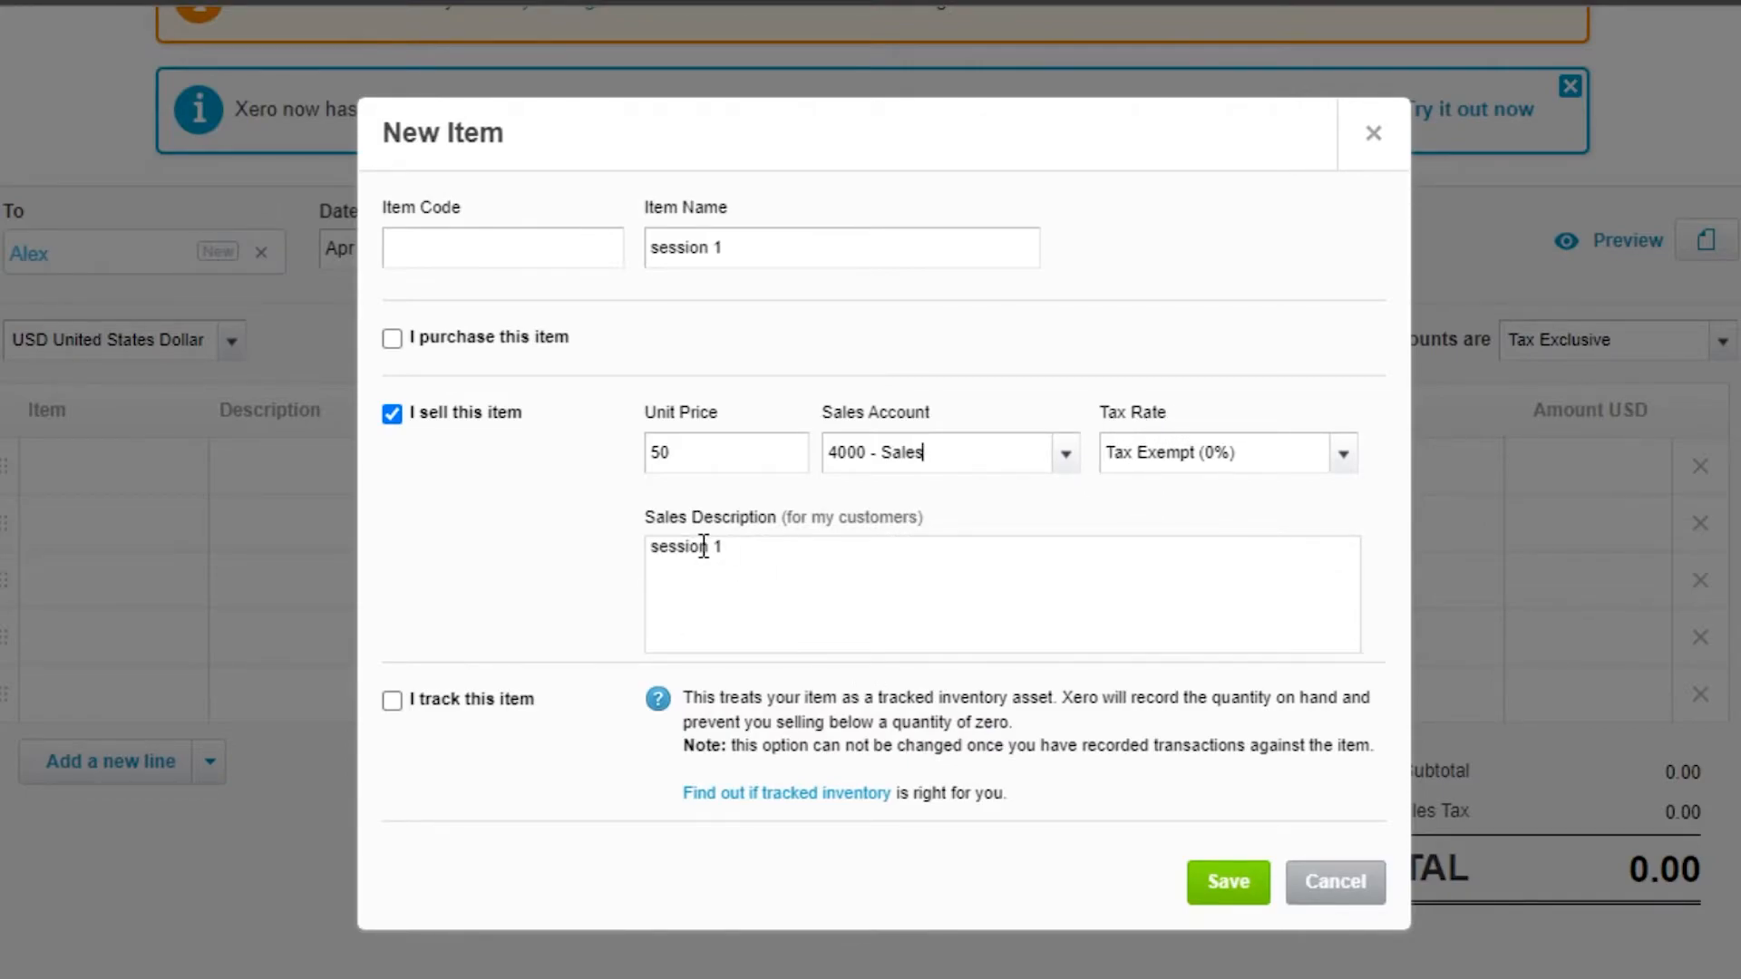
# Step: Give the item the code 001 and save it to the invoice line
pyautogui.click(1212, 881)
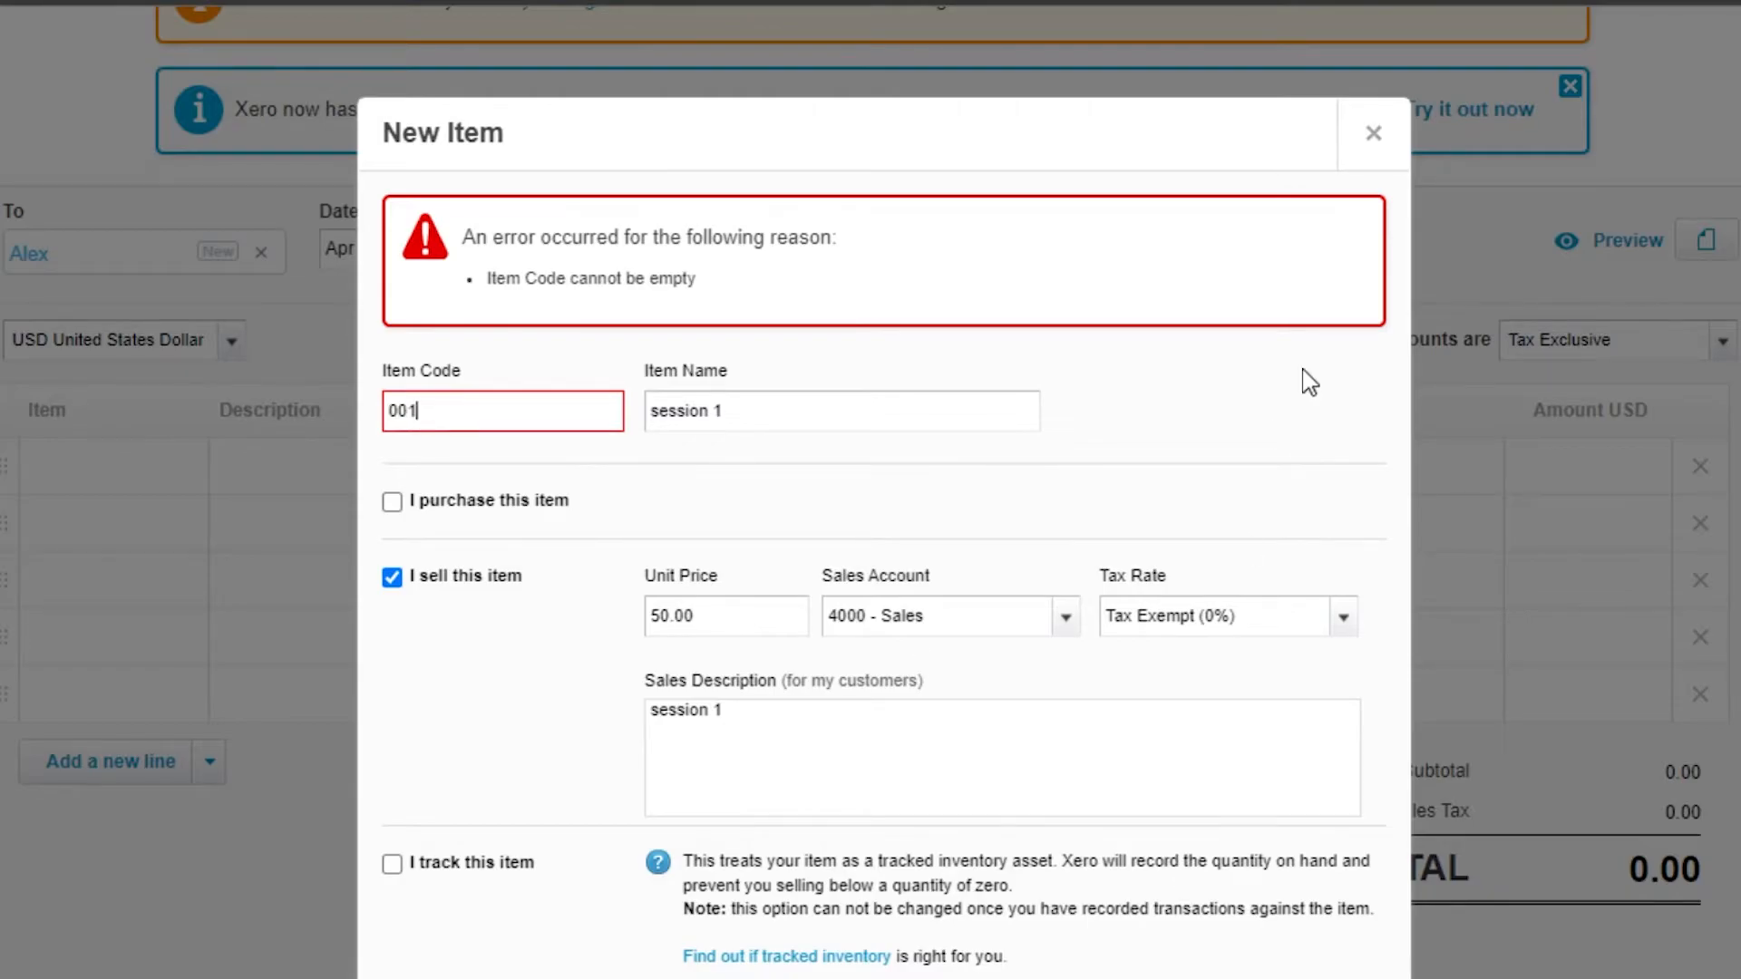
pyautogui.scroll(-3, 1306, 399)
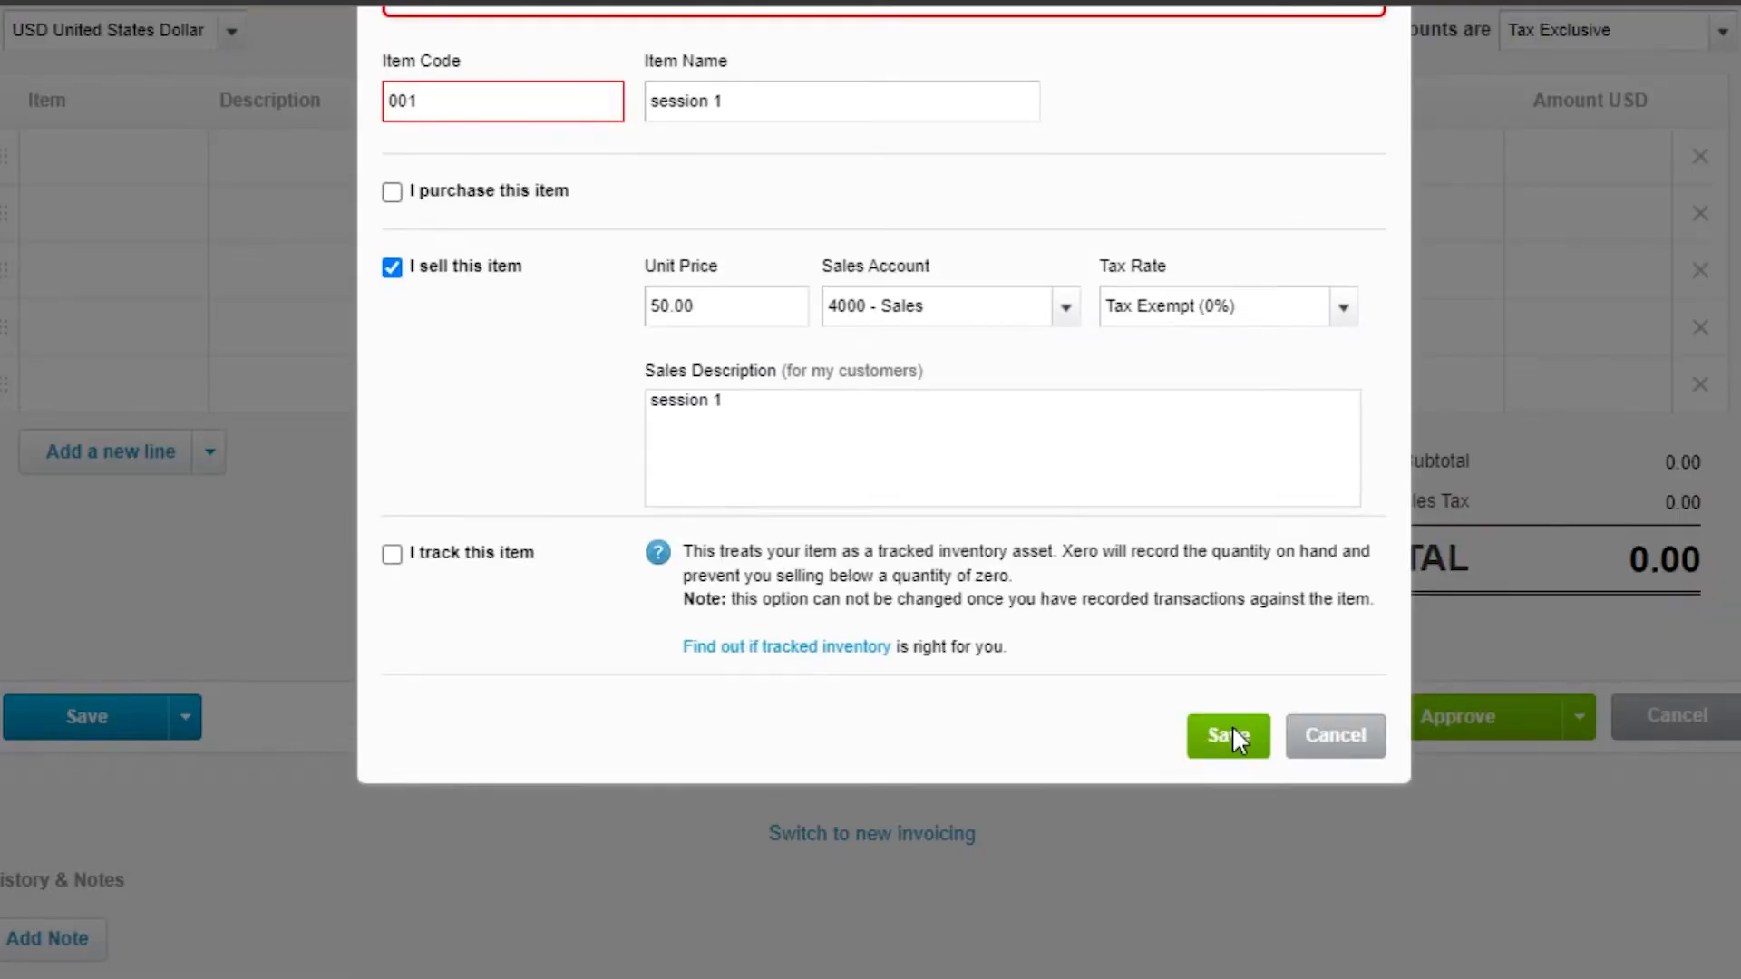
pyautogui.click(1233, 738)
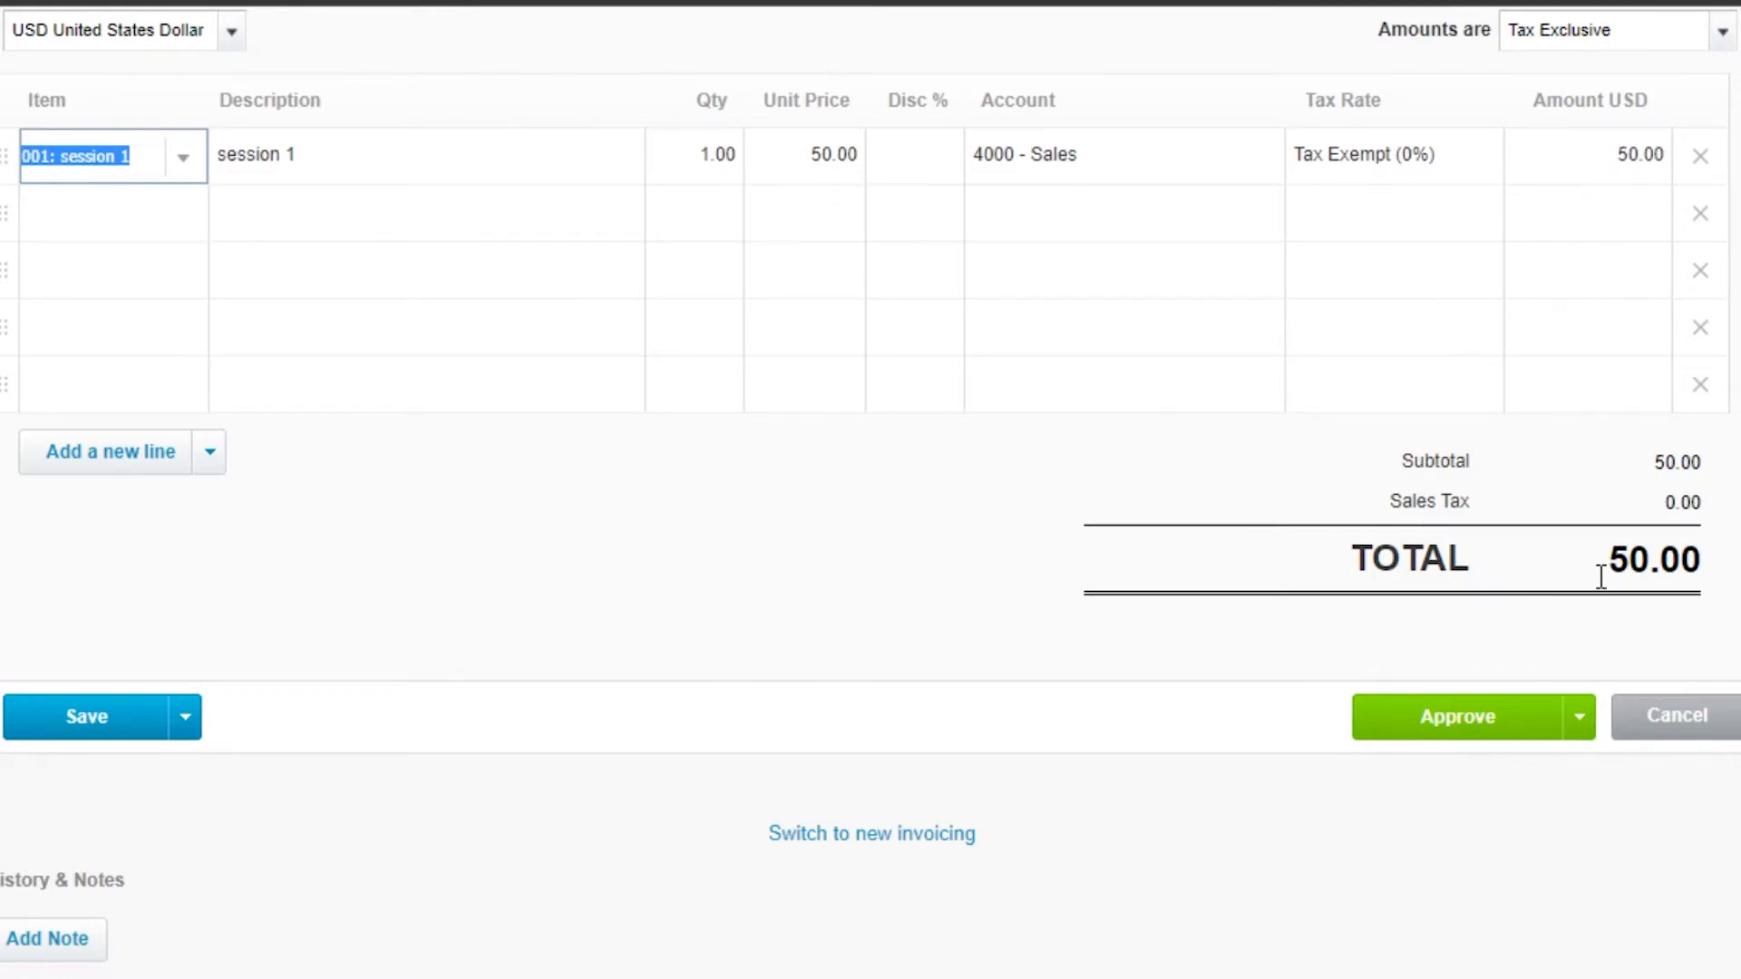
# Step: Set the quantity of the session 1 line to 5
pyautogui.click(710, 154)
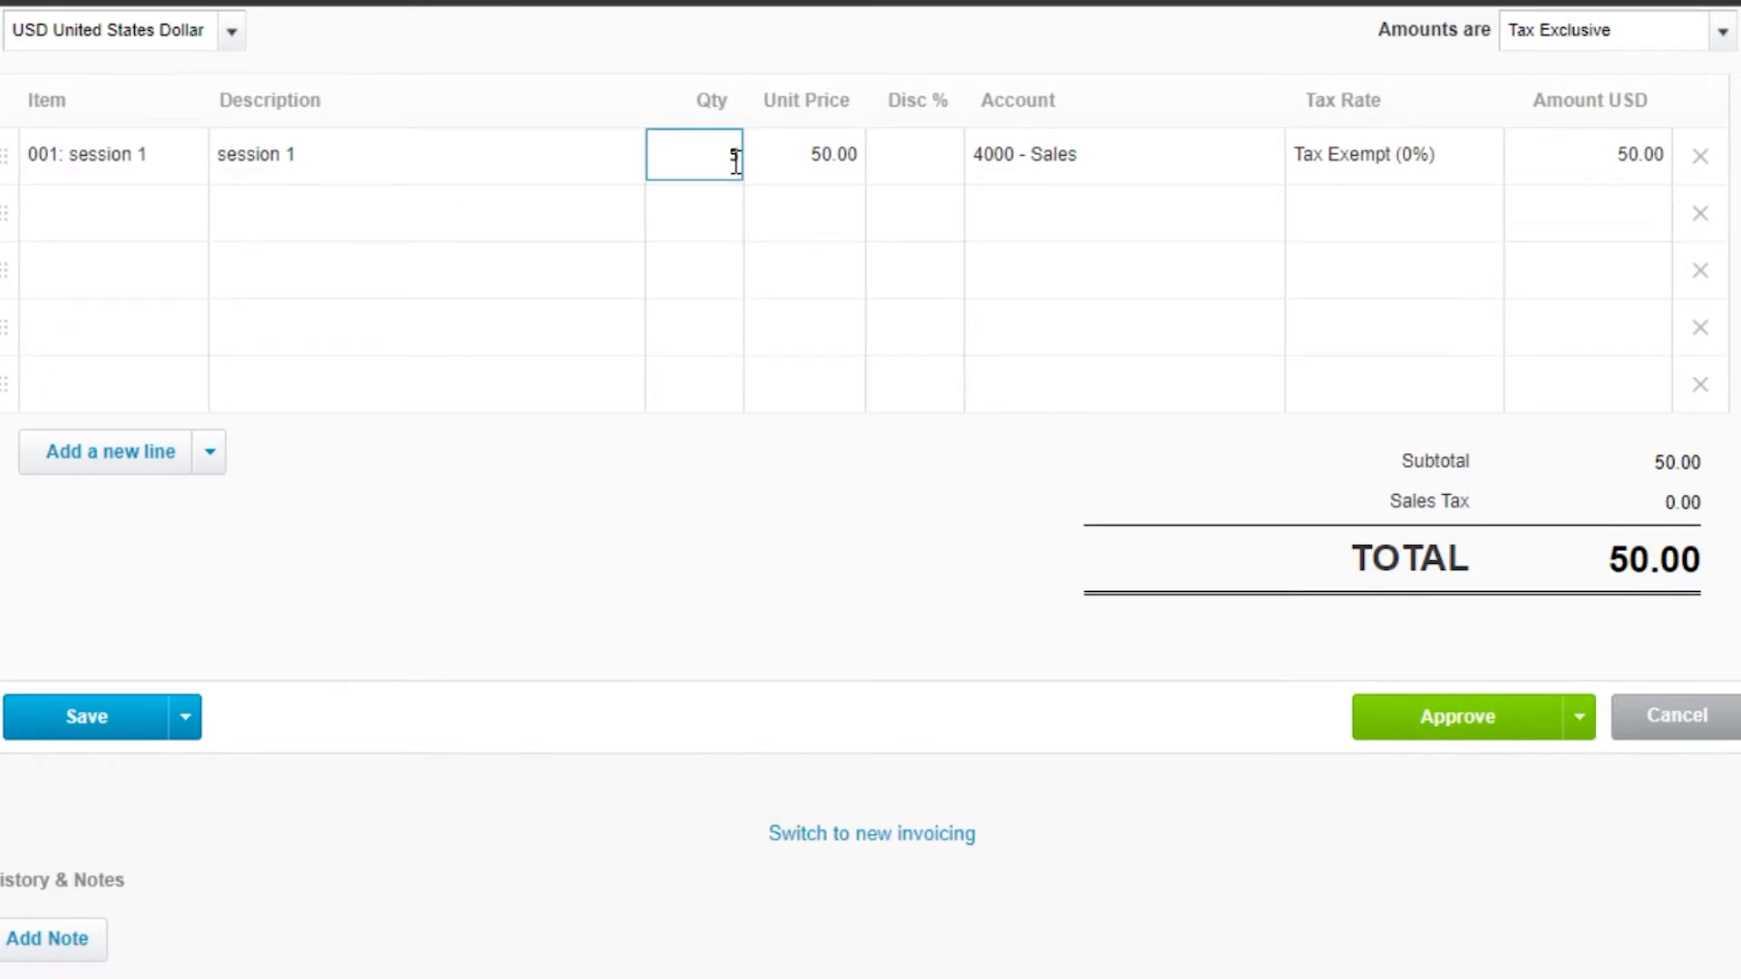
pyautogui.click(617, 547)
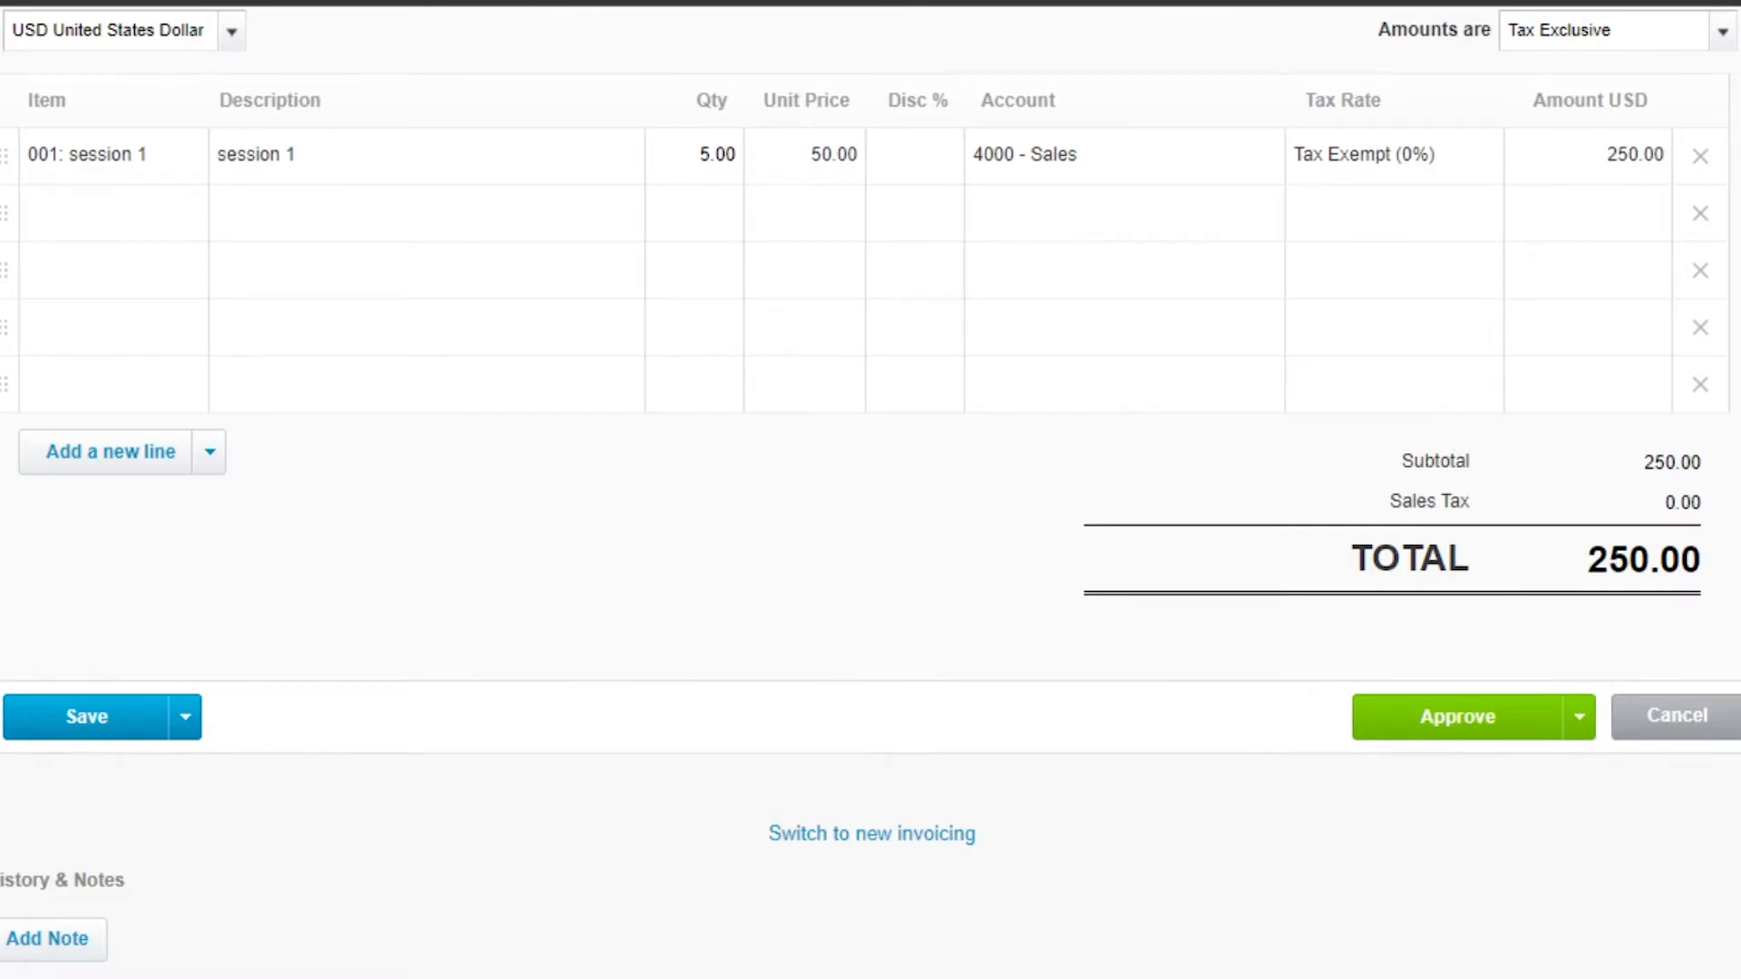
pyautogui.scroll(2, 86, 366)
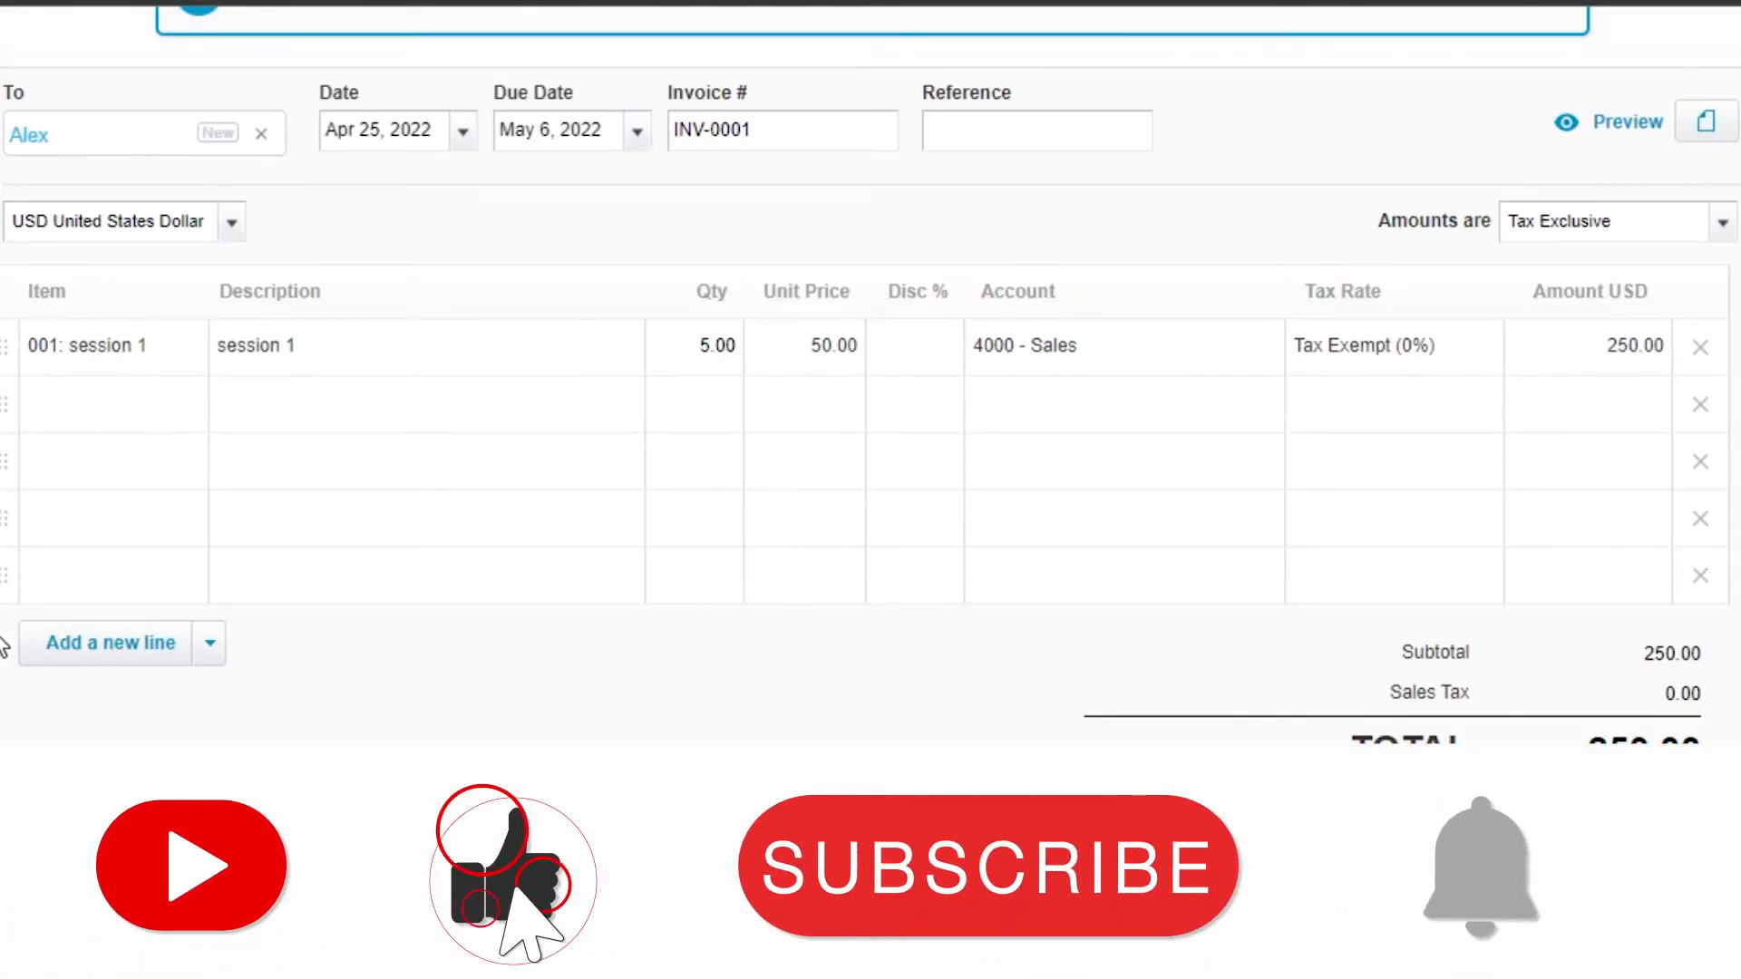
# Step: Remove three empty lines from the invoice line table
pyautogui.click(101, 644)
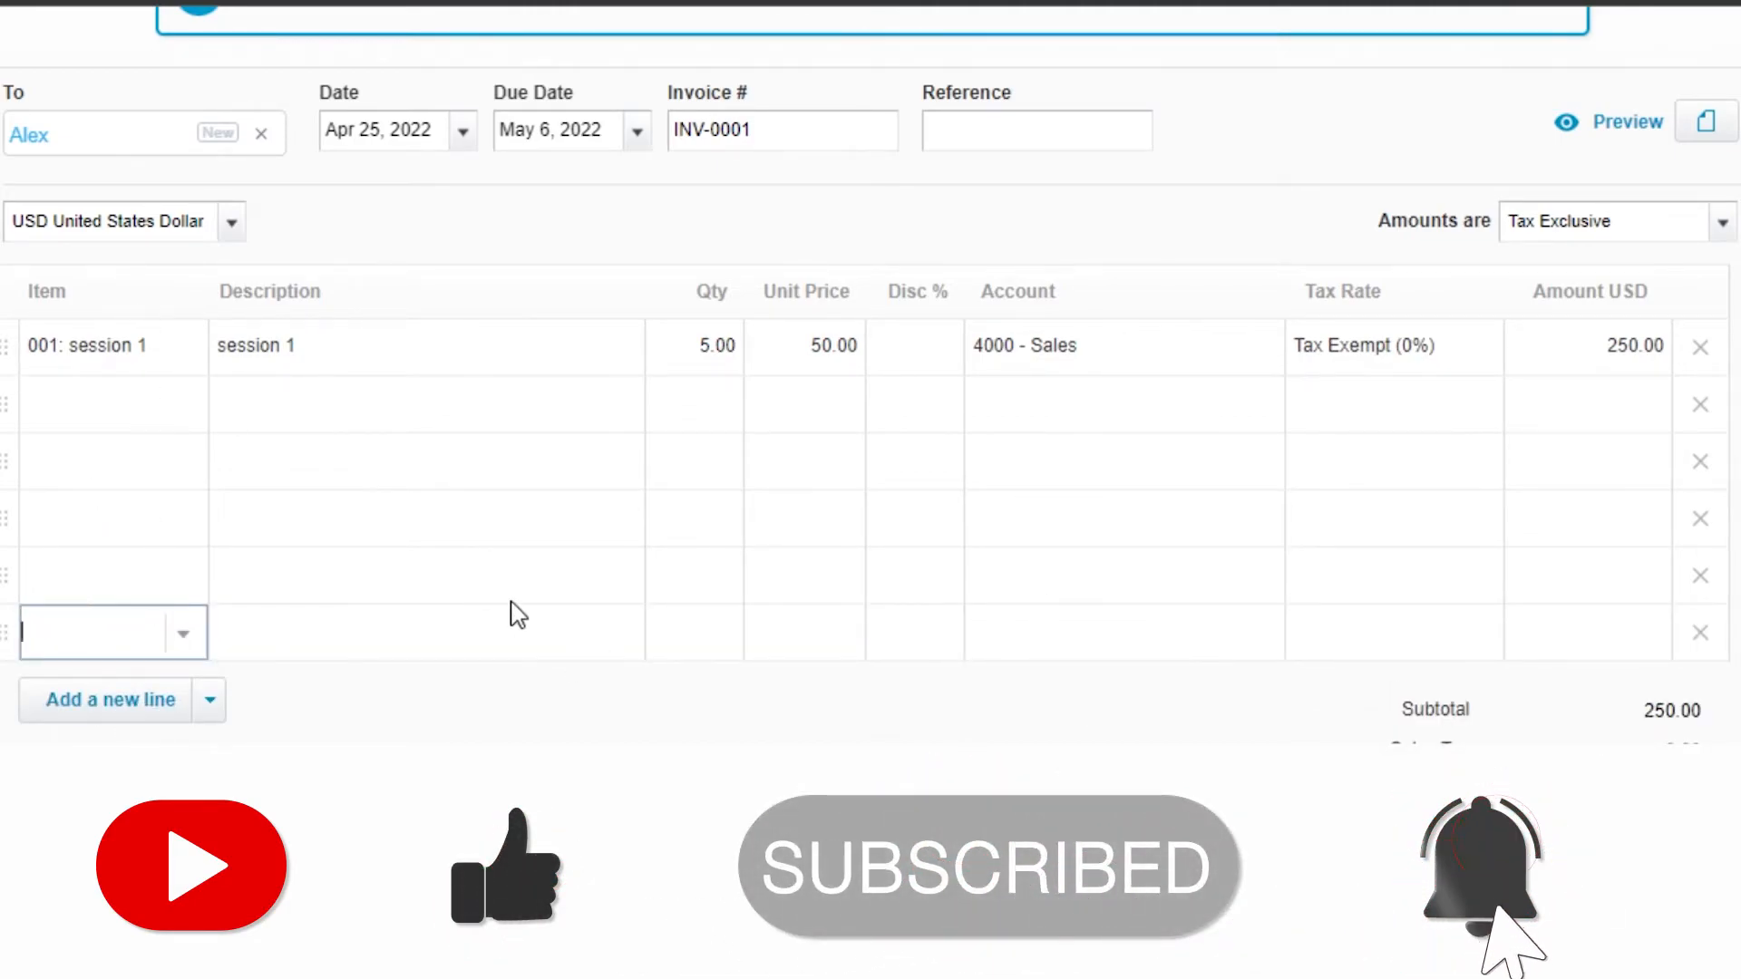
pyautogui.click(1700, 633)
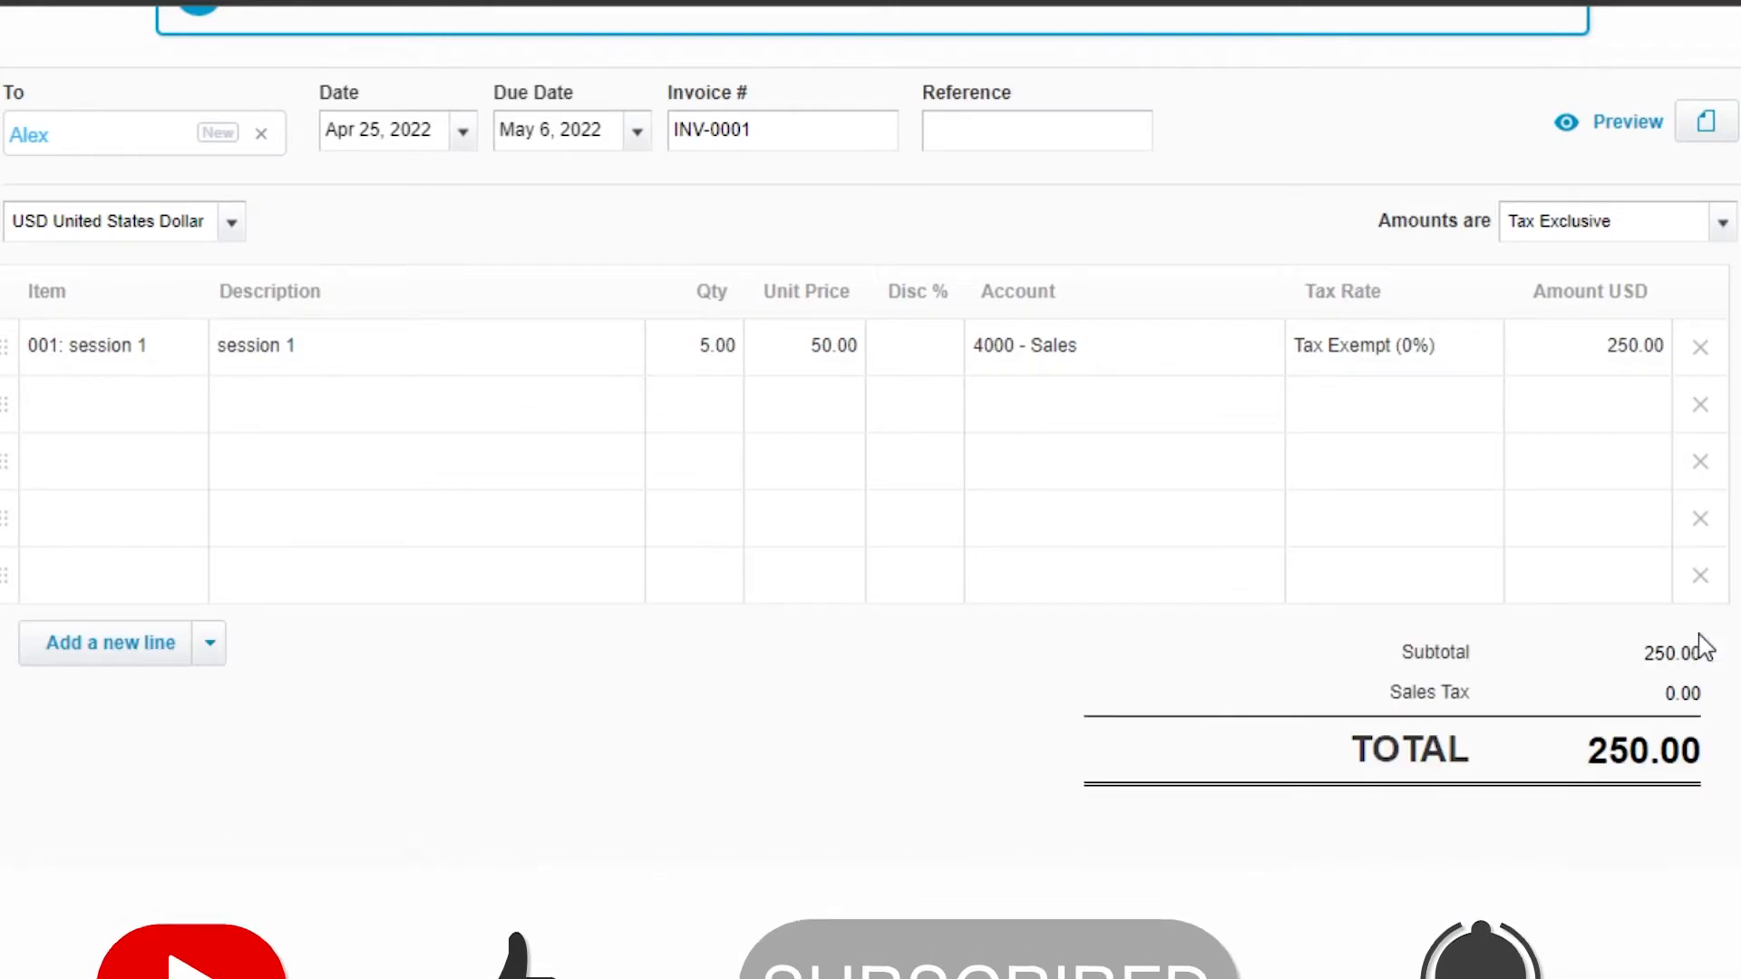
pyautogui.click(1700, 583)
pyautogui.click(1700, 523)
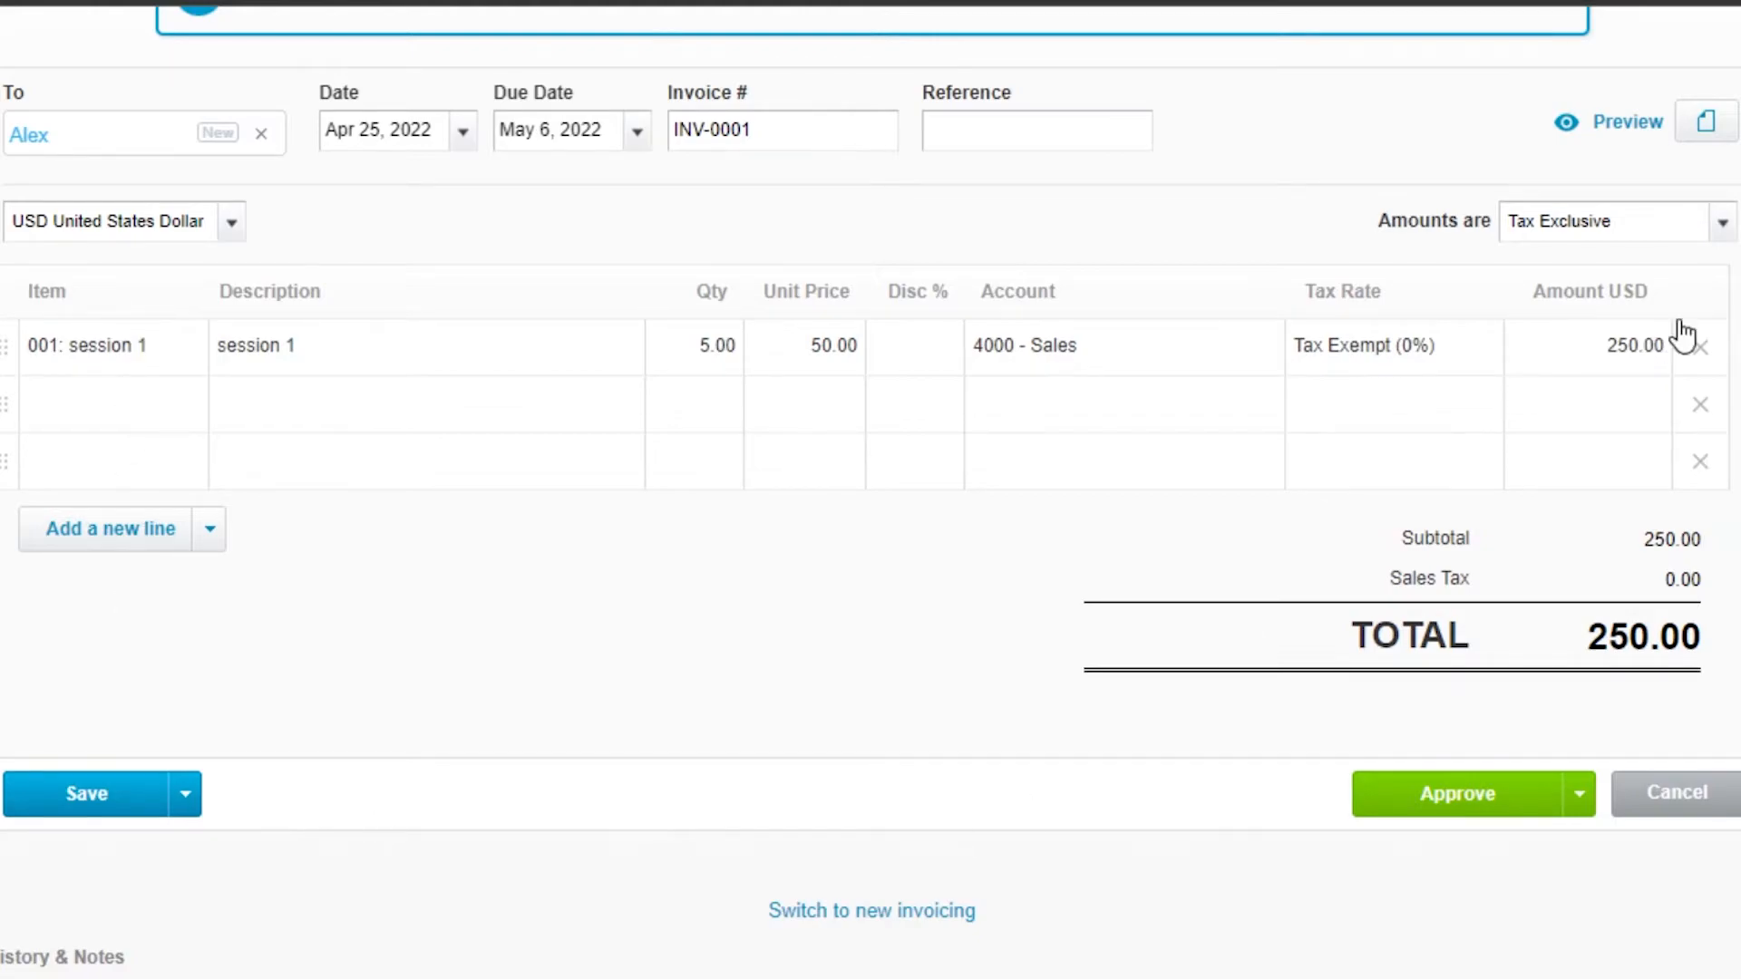
# Step: Approve the invoice
pyautogui.scroll(1, 1731, 617)
pyautogui.scroll(2, 1450, 617)
pyautogui.scroll(-3, 1391, 828)
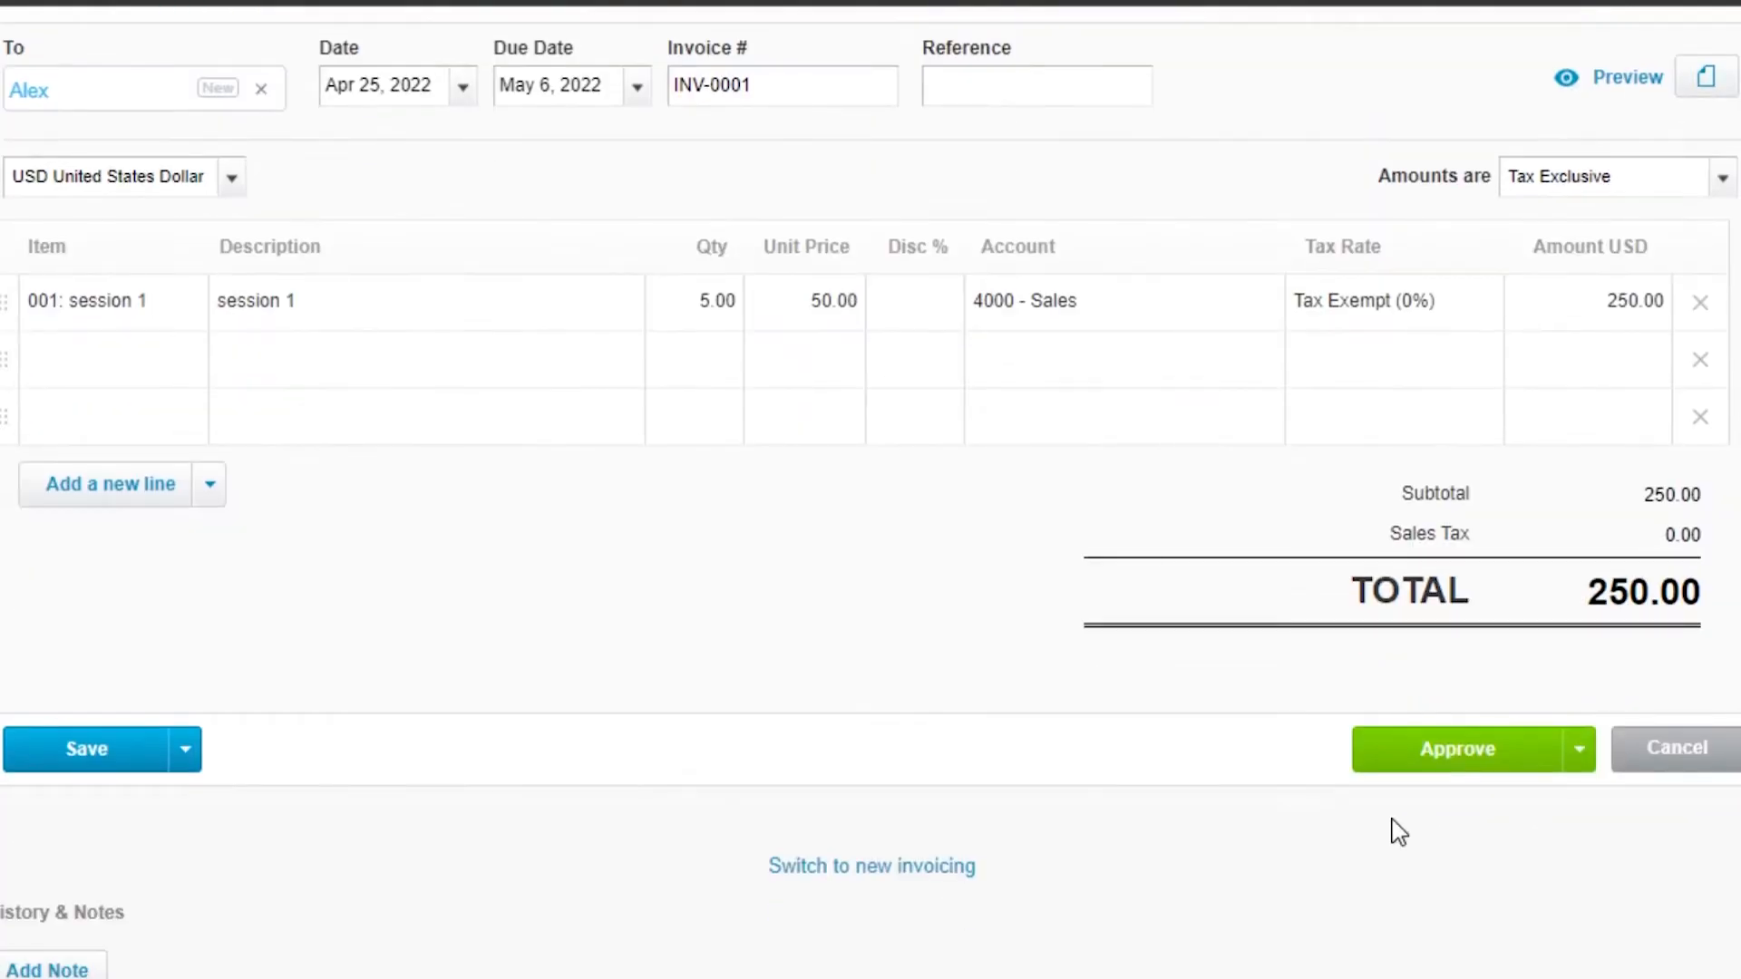
pyautogui.click(1437, 748)
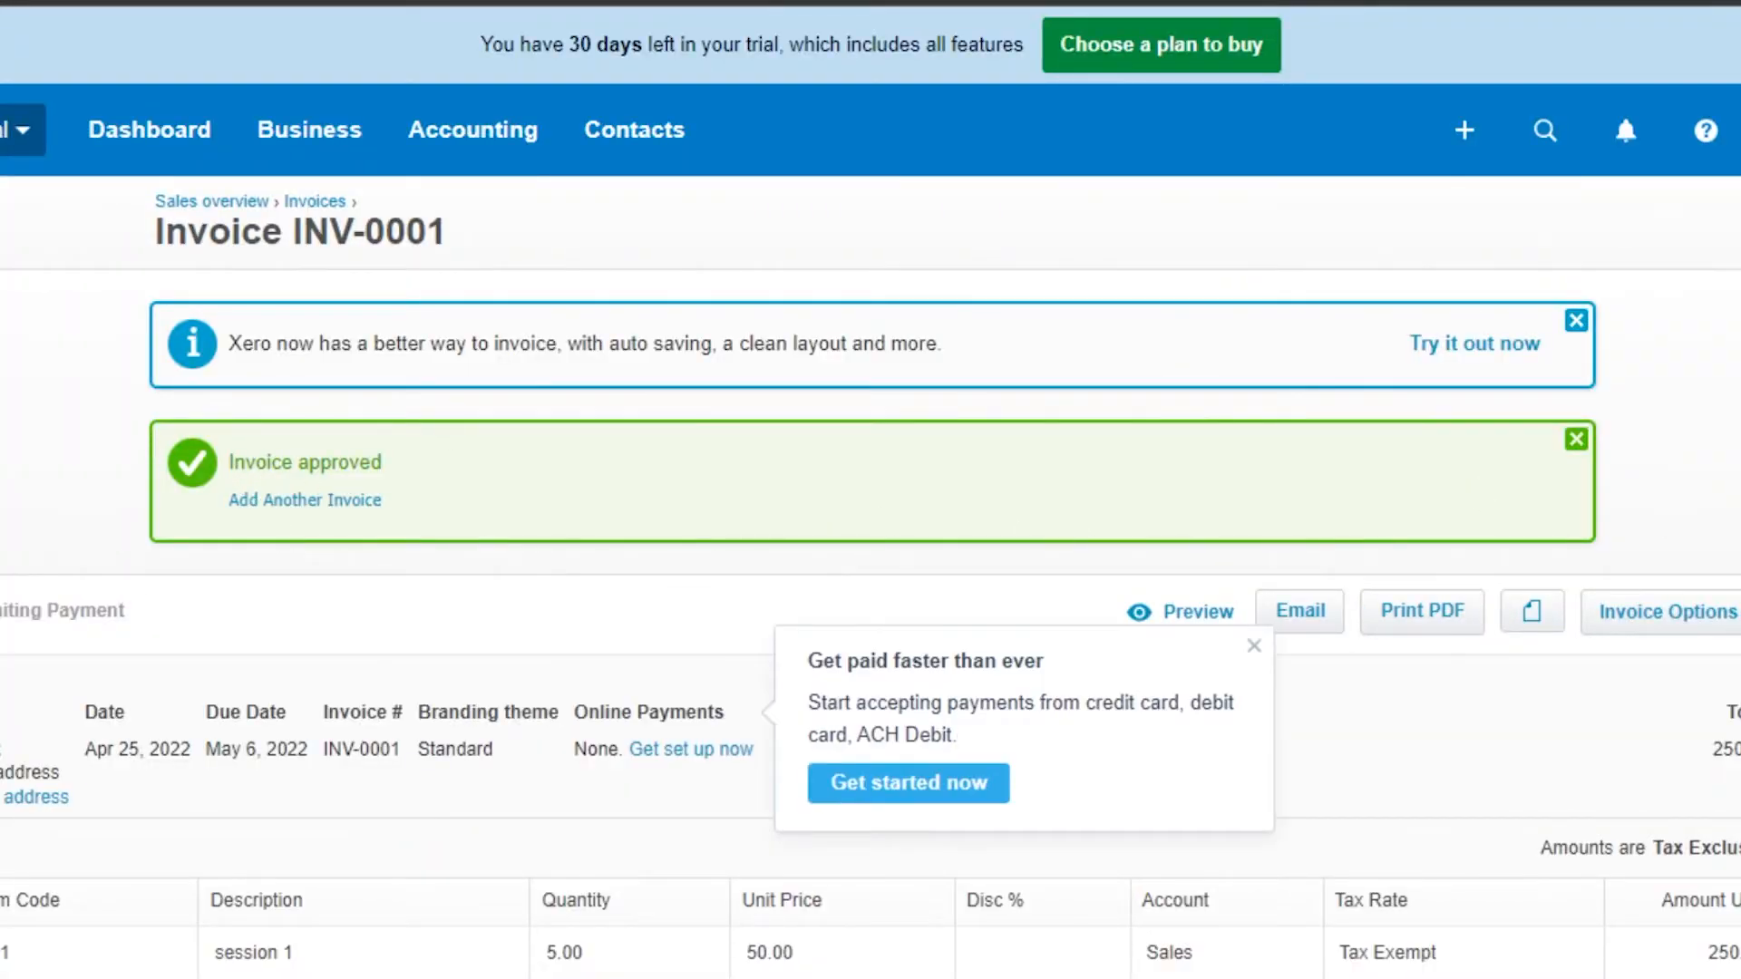
# Step: Dismiss the online payments tip and review the approved invoice and its invoice options
pyautogui.scroll(-8, 767, 518)
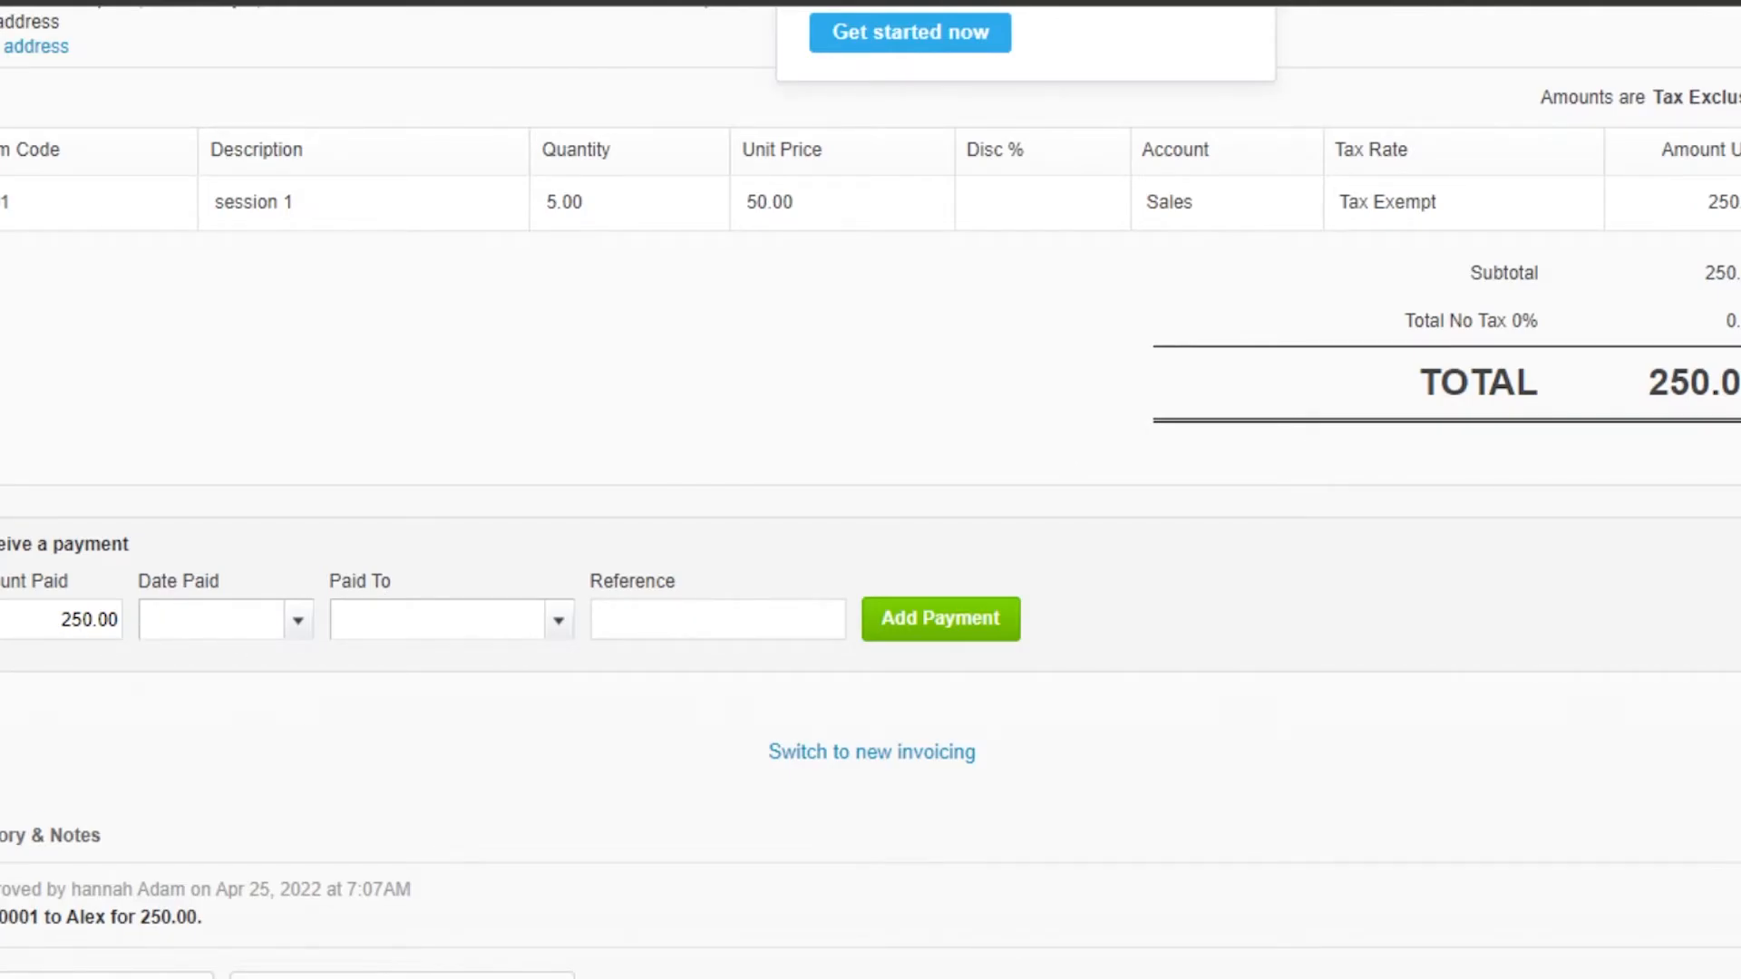
pyautogui.scroll(8, 1241, 289)
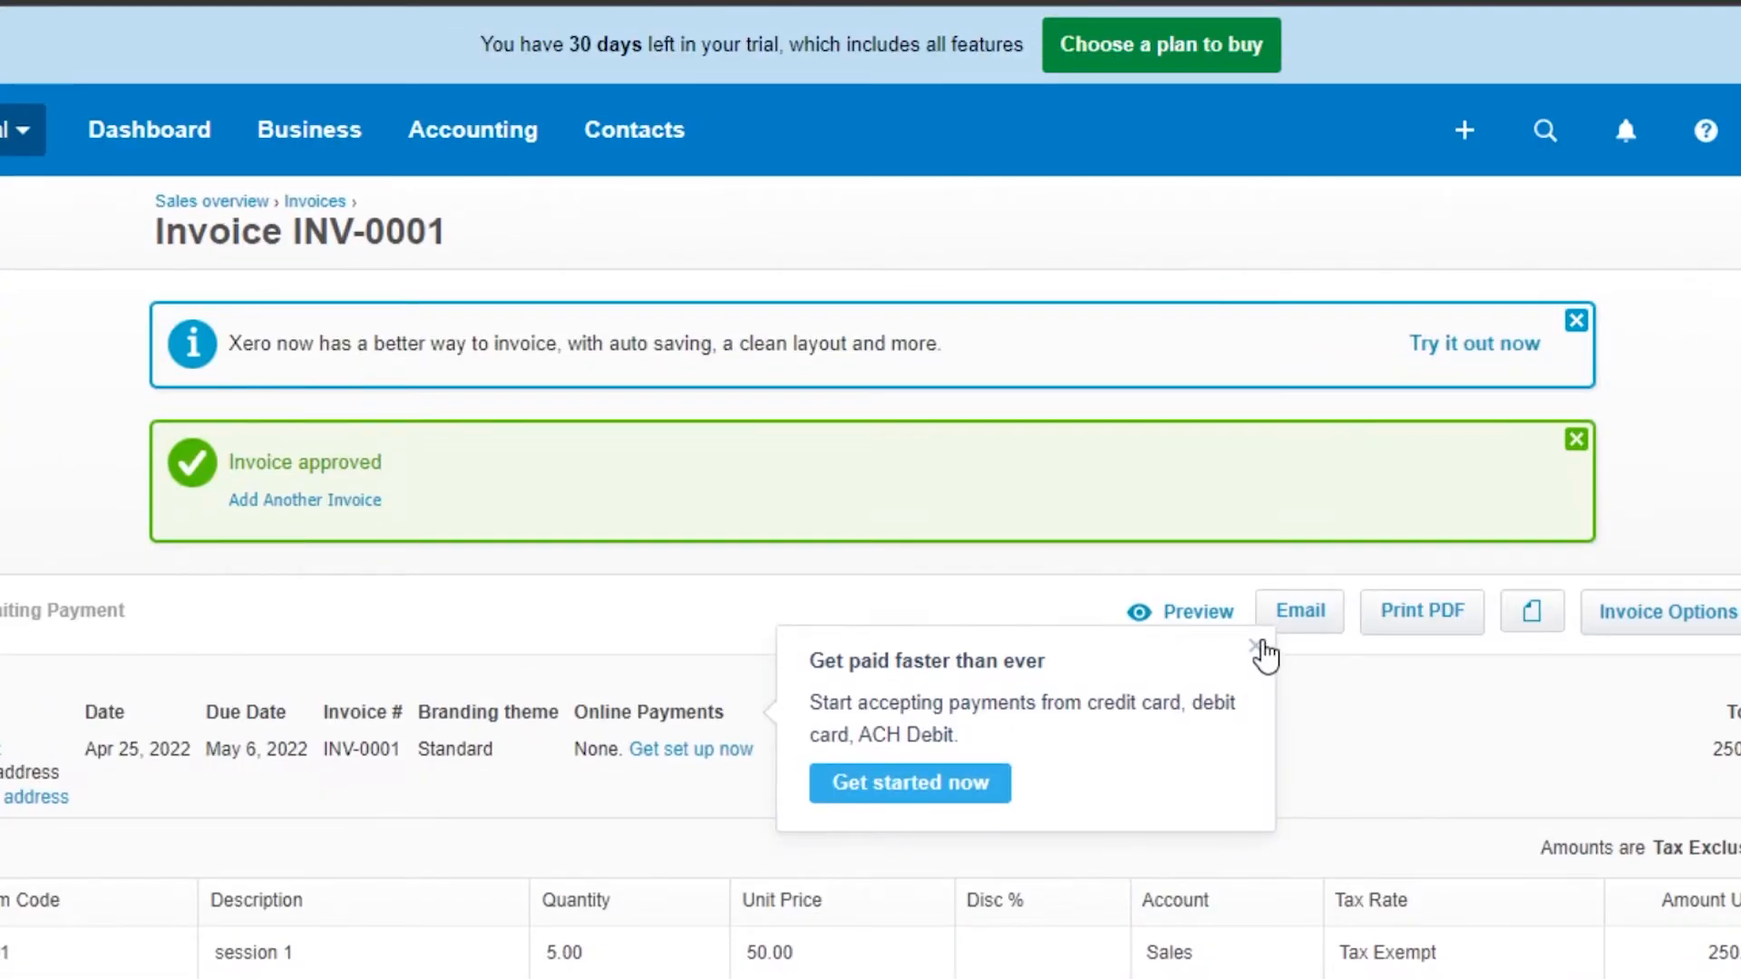
pyautogui.click(1256, 647)
pyautogui.scroll(-4, 920, 350)
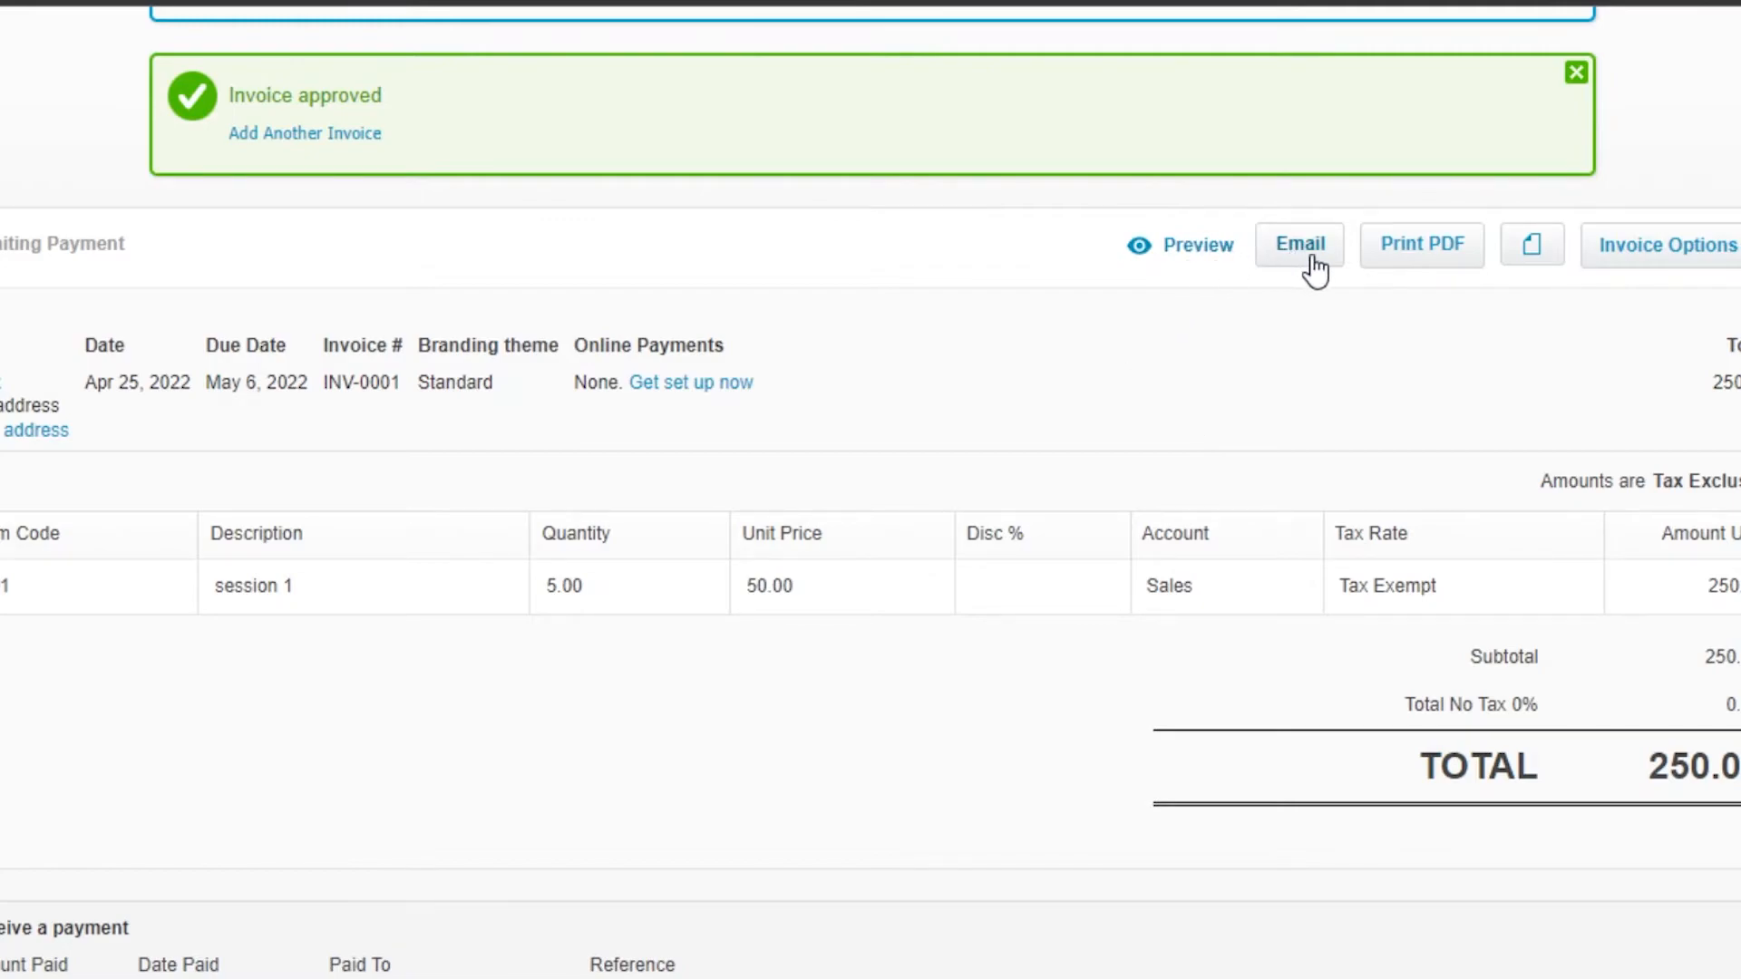
pyautogui.click(1673, 245)
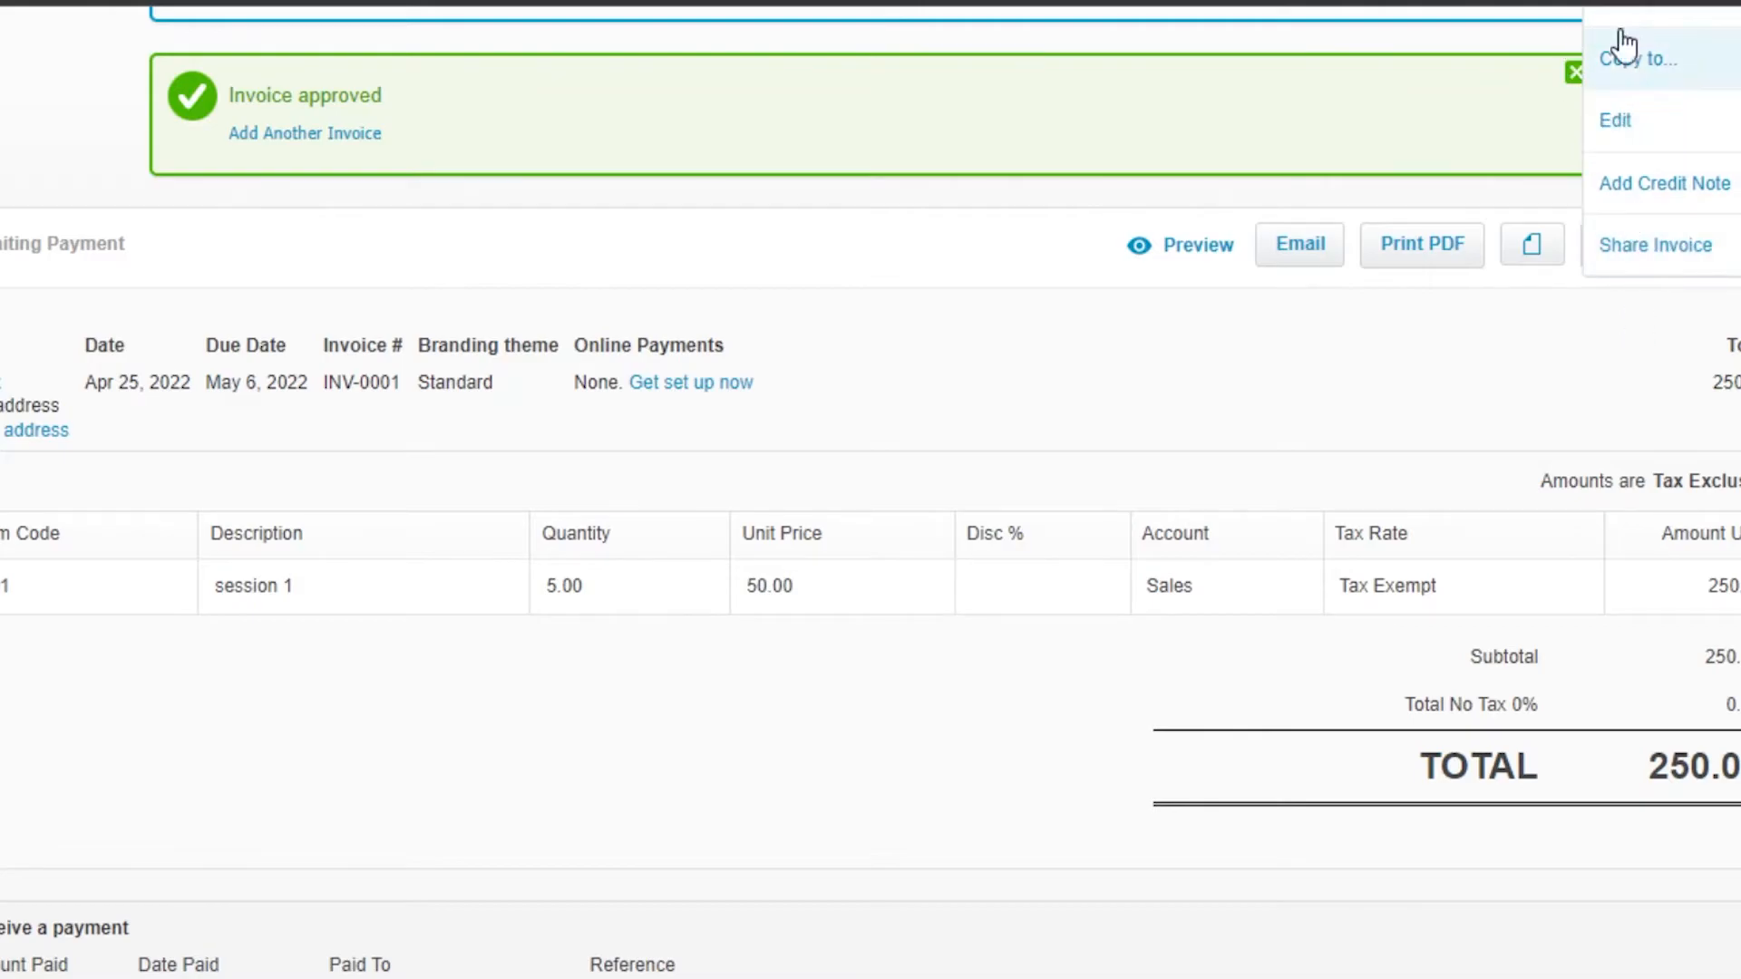
pyautogui.scroll(4, 870, 489)
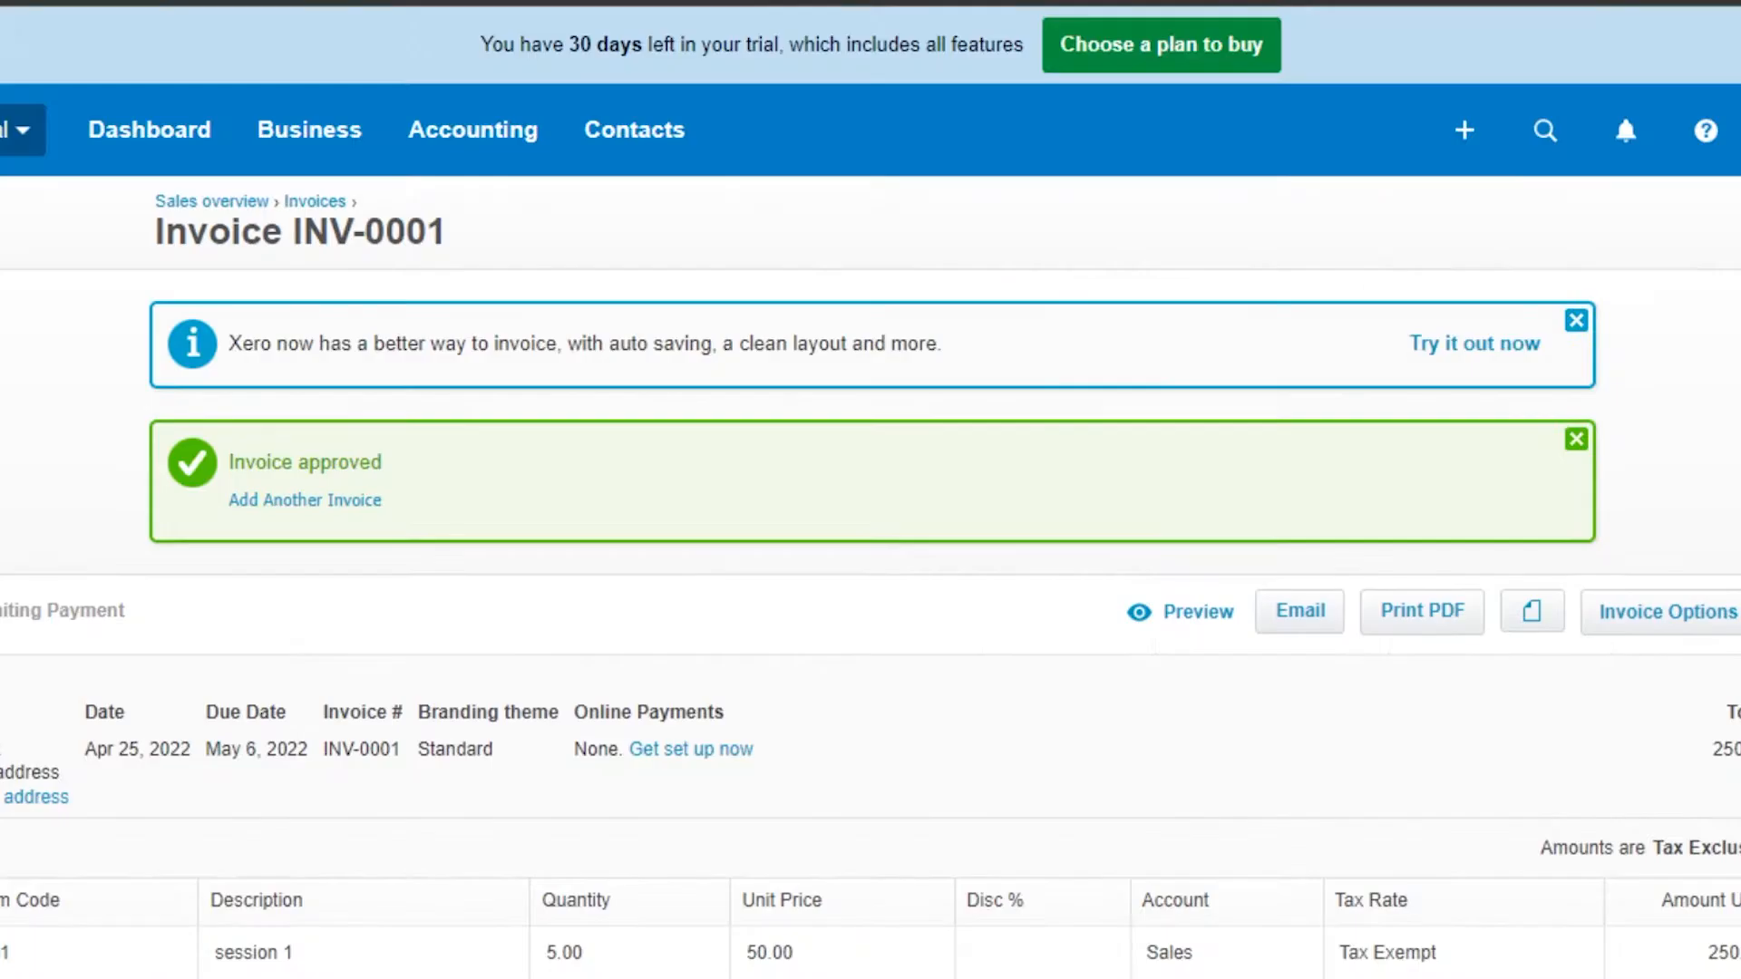
# Step: Open the Bills to pay page and close the bill-from-email tip
pyautogui.click(323, 128)
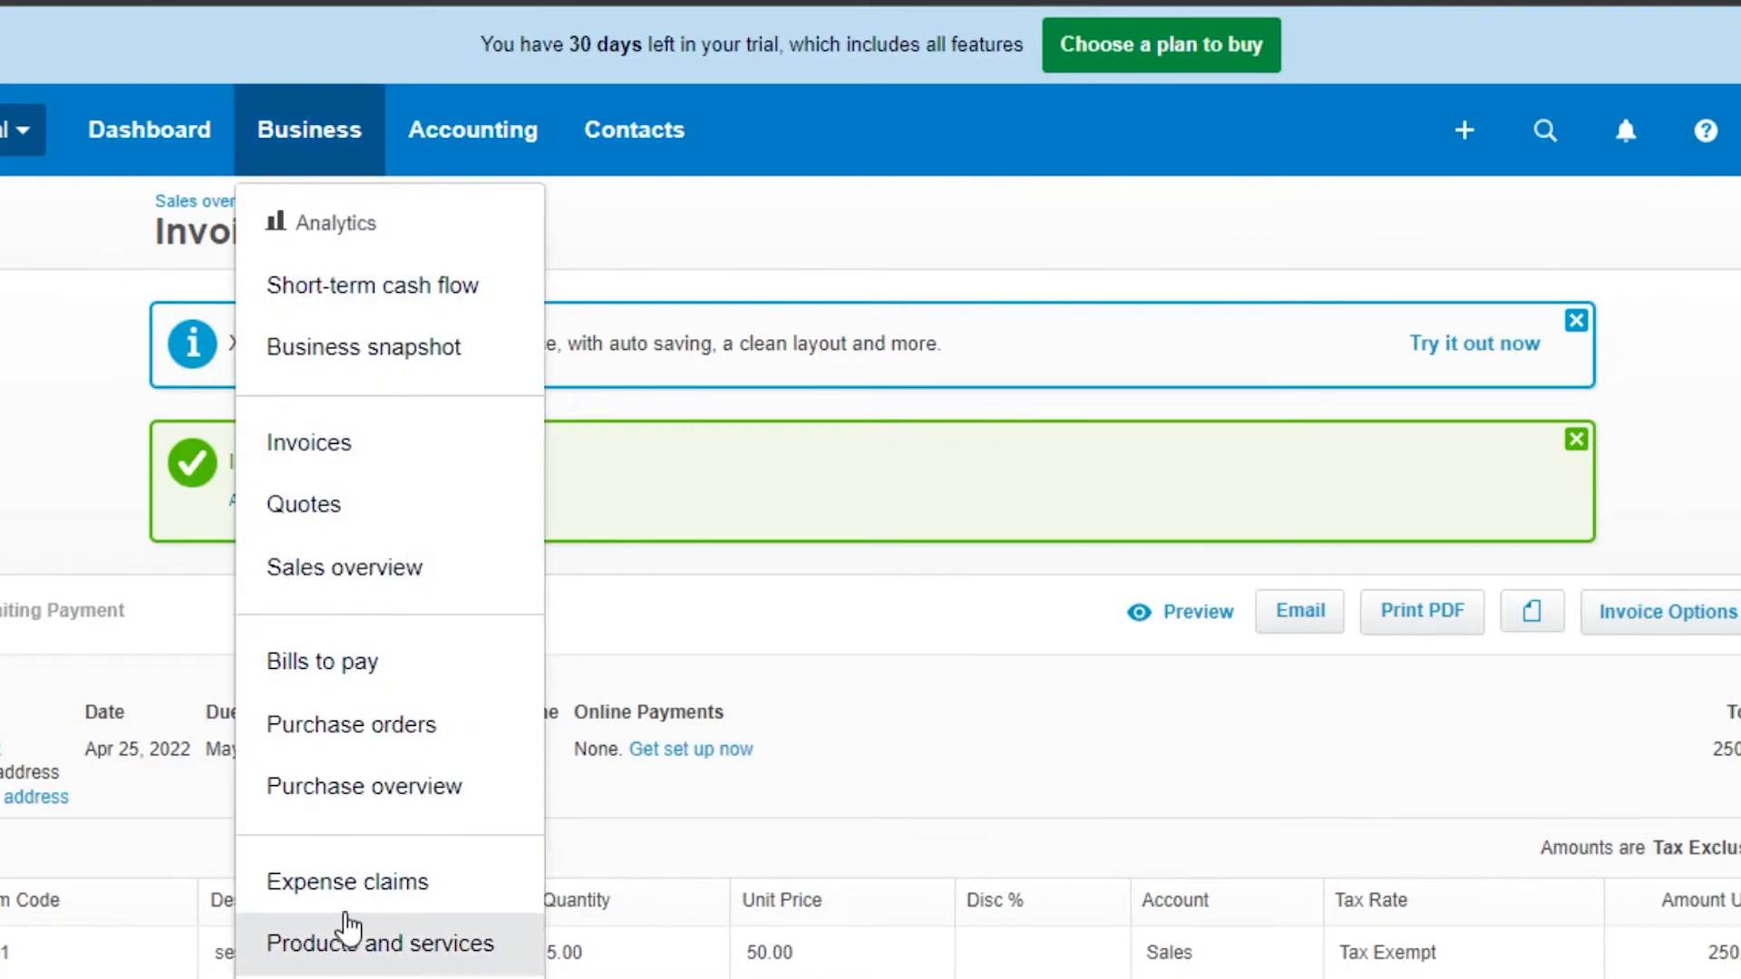
pyautogui.click(311, 678)
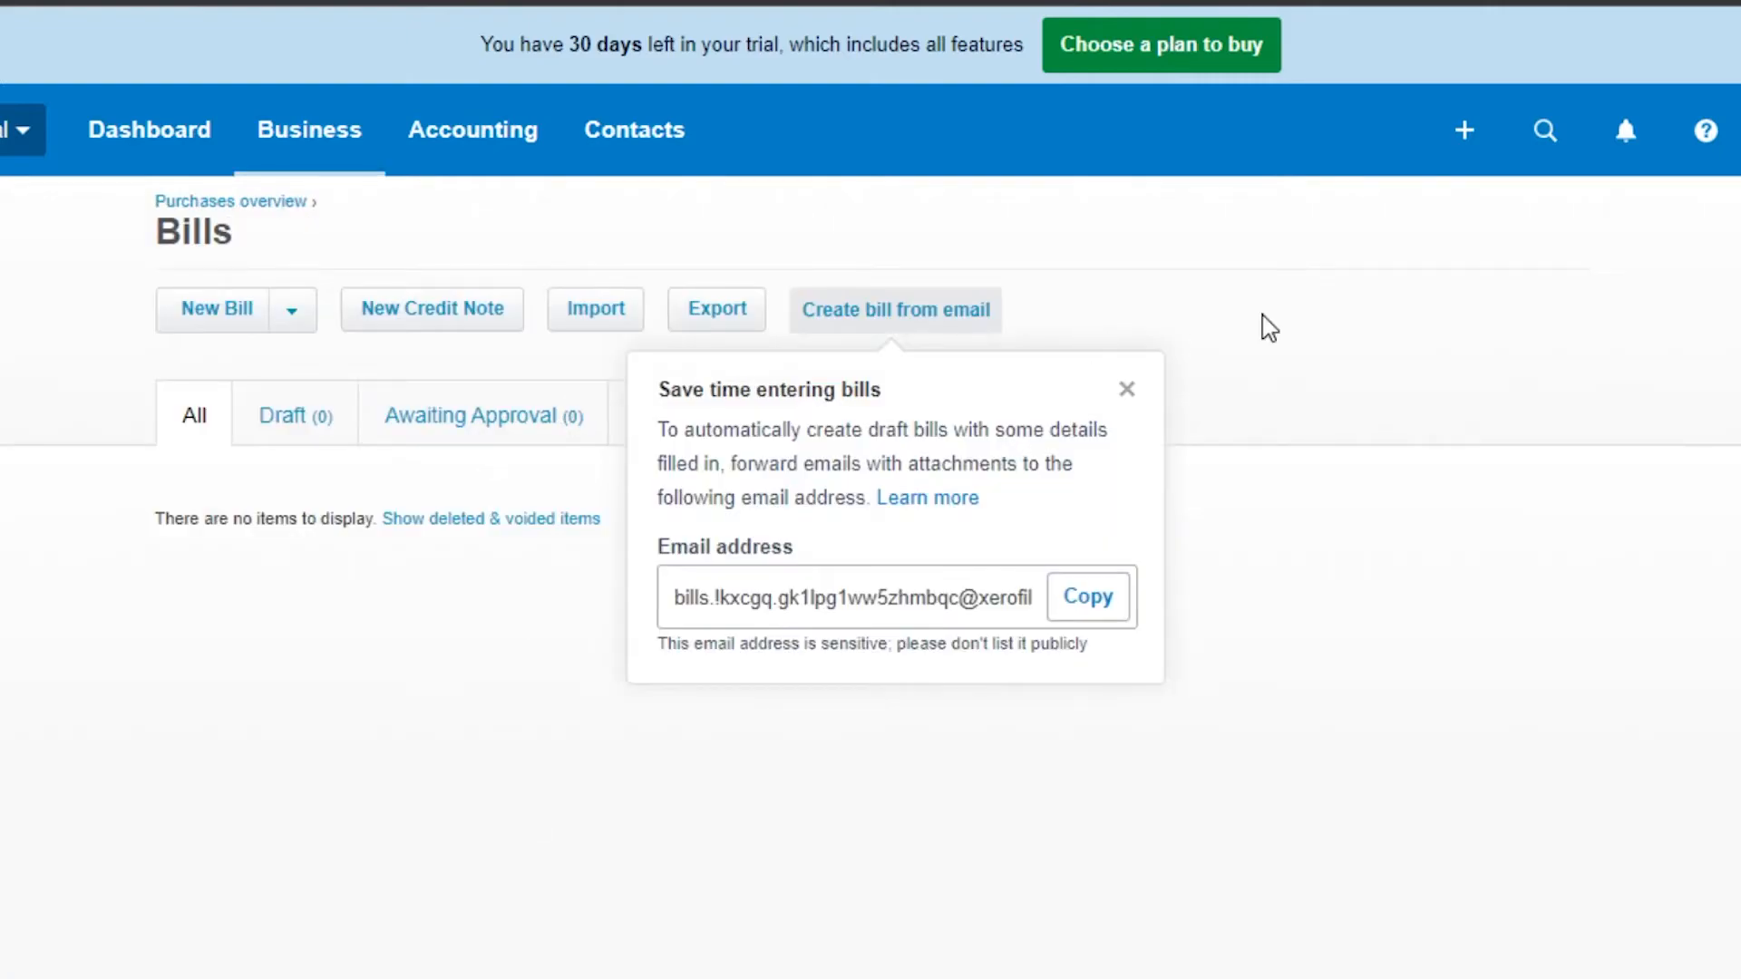
pyautogui.click(1127, 390)
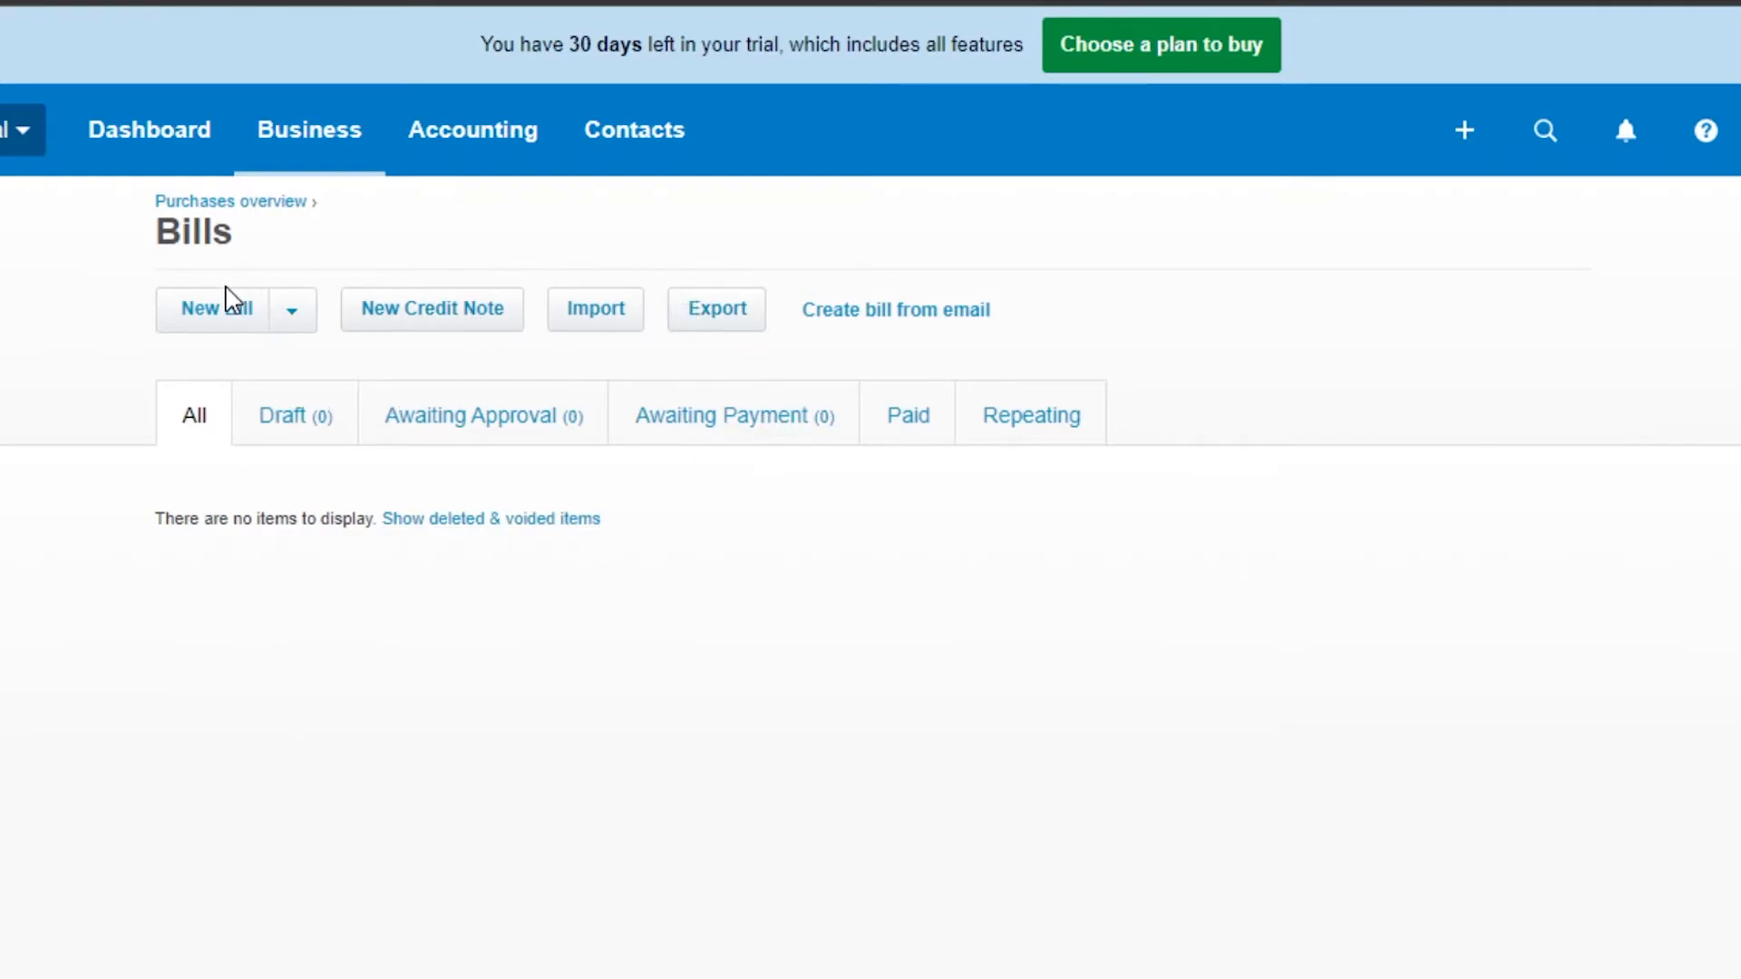
# Step: Start a new bill and enter the supplier's name in the From field as a new contact
pyautogui.click(232, 320)
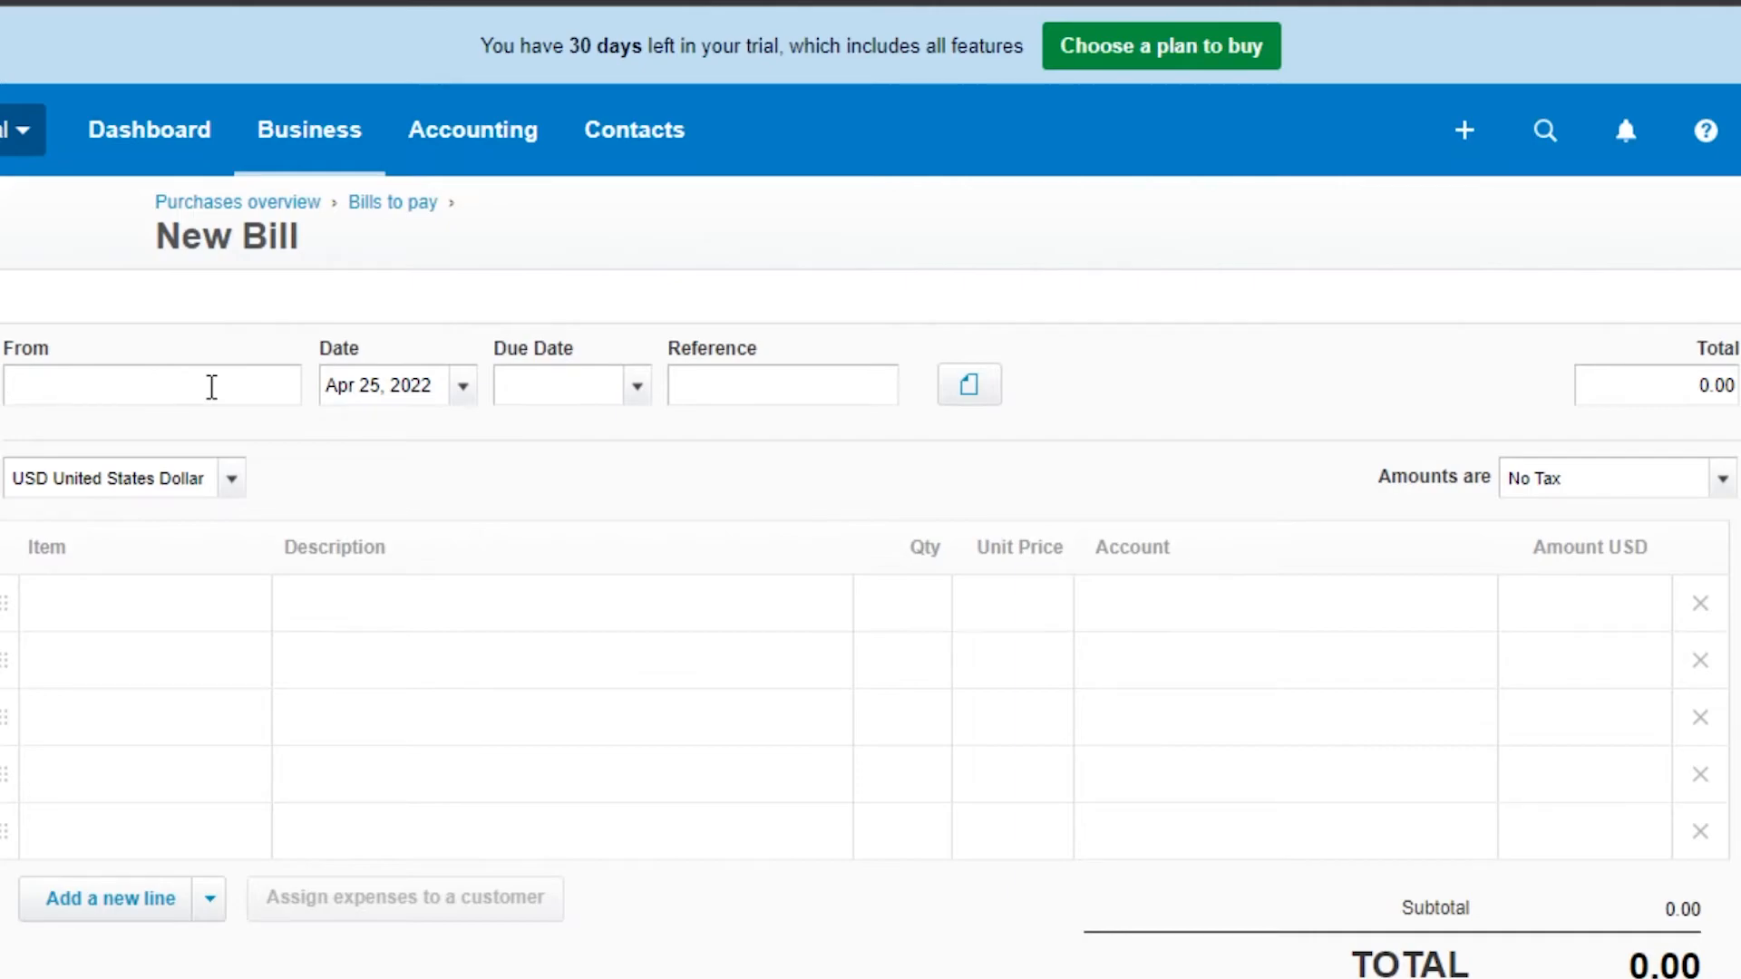
pyautogui.write('hannah')
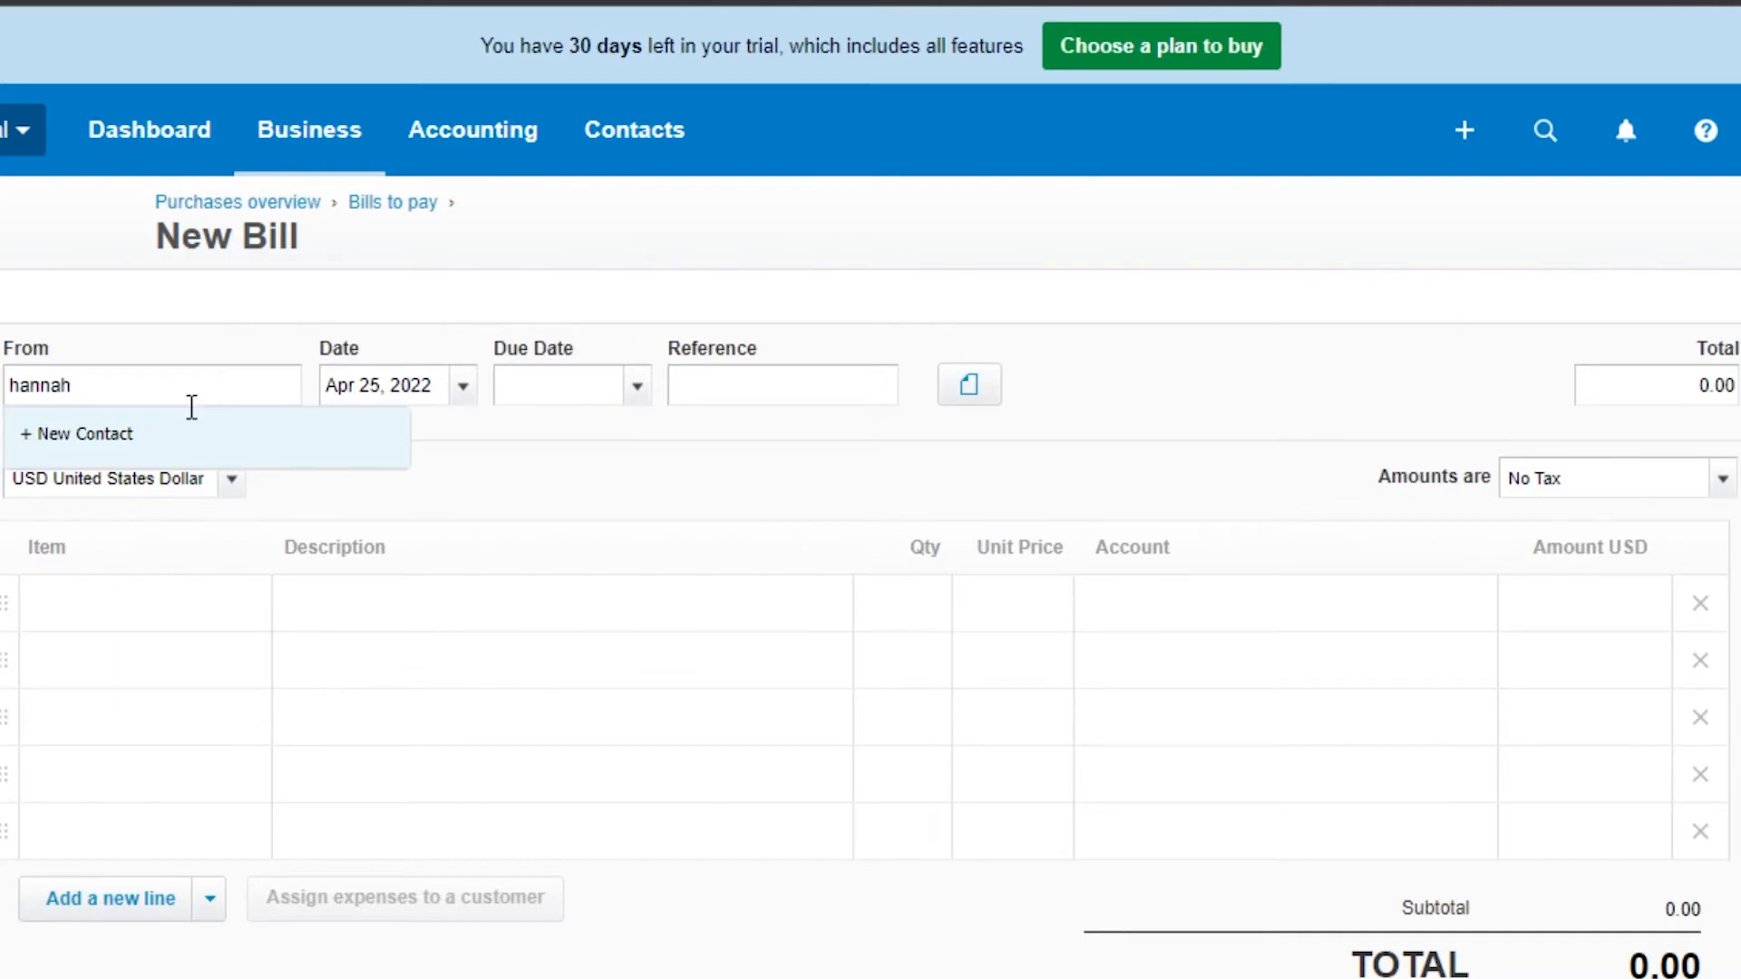
pyautogui.click(145, 449)
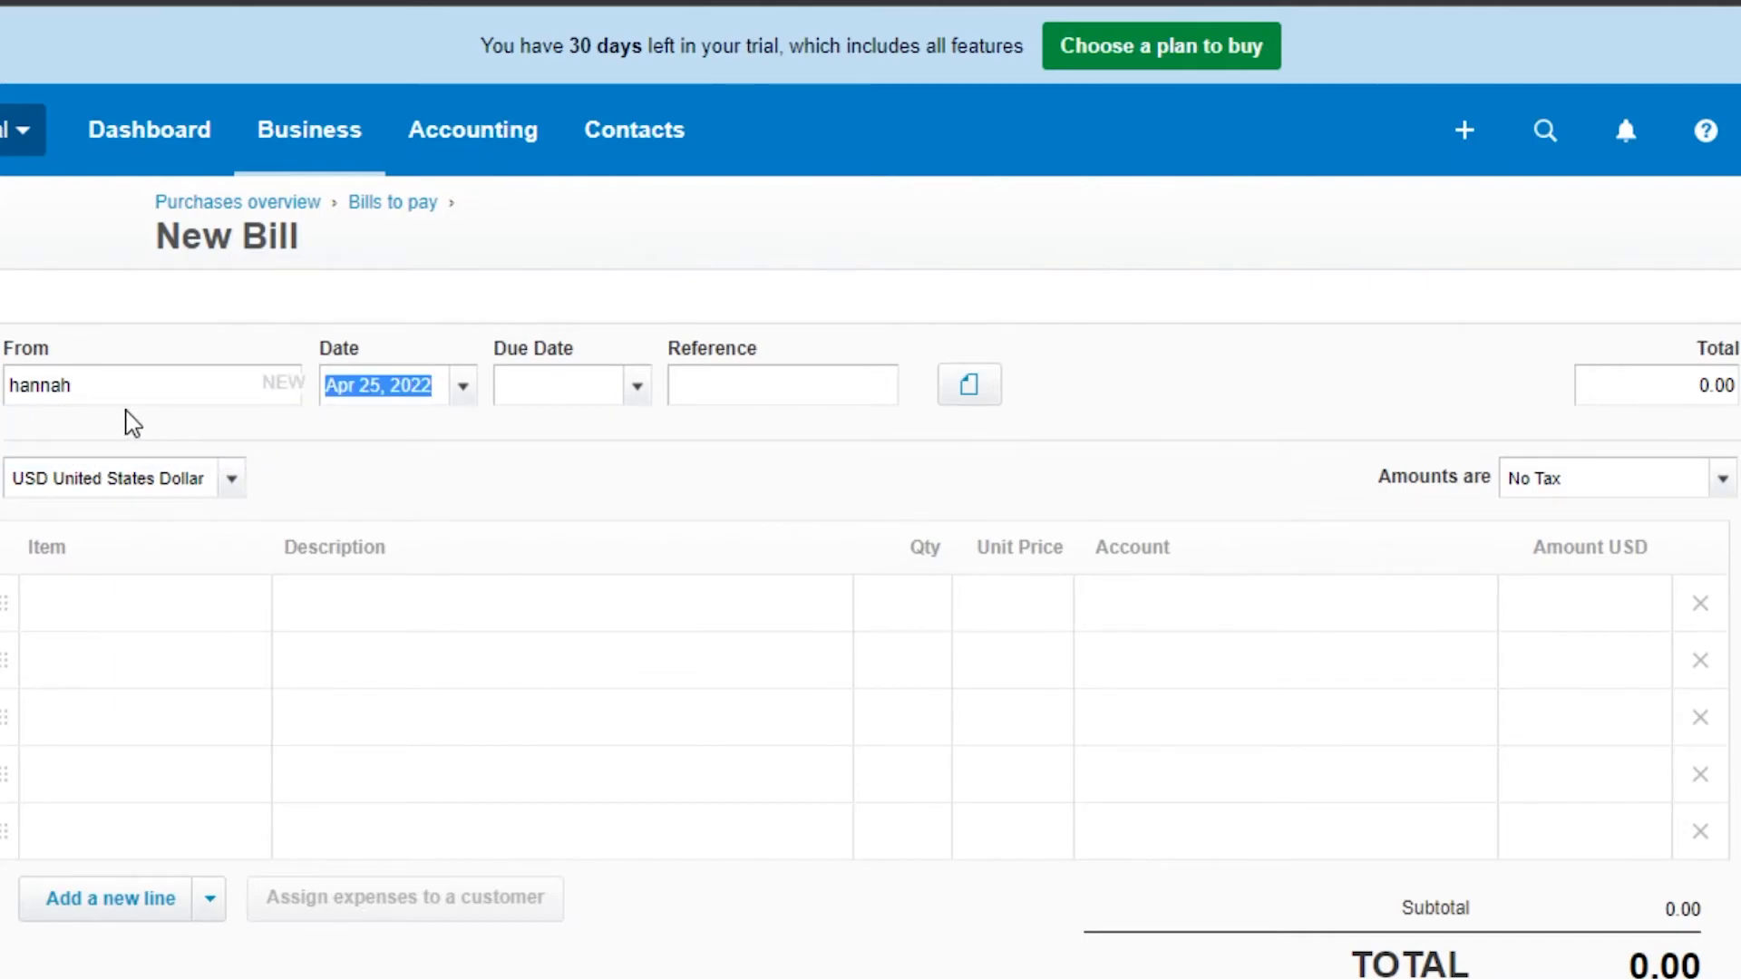
# Step: Set the bill's due date to May 1, 2022
pyautogui.click(598, 388)
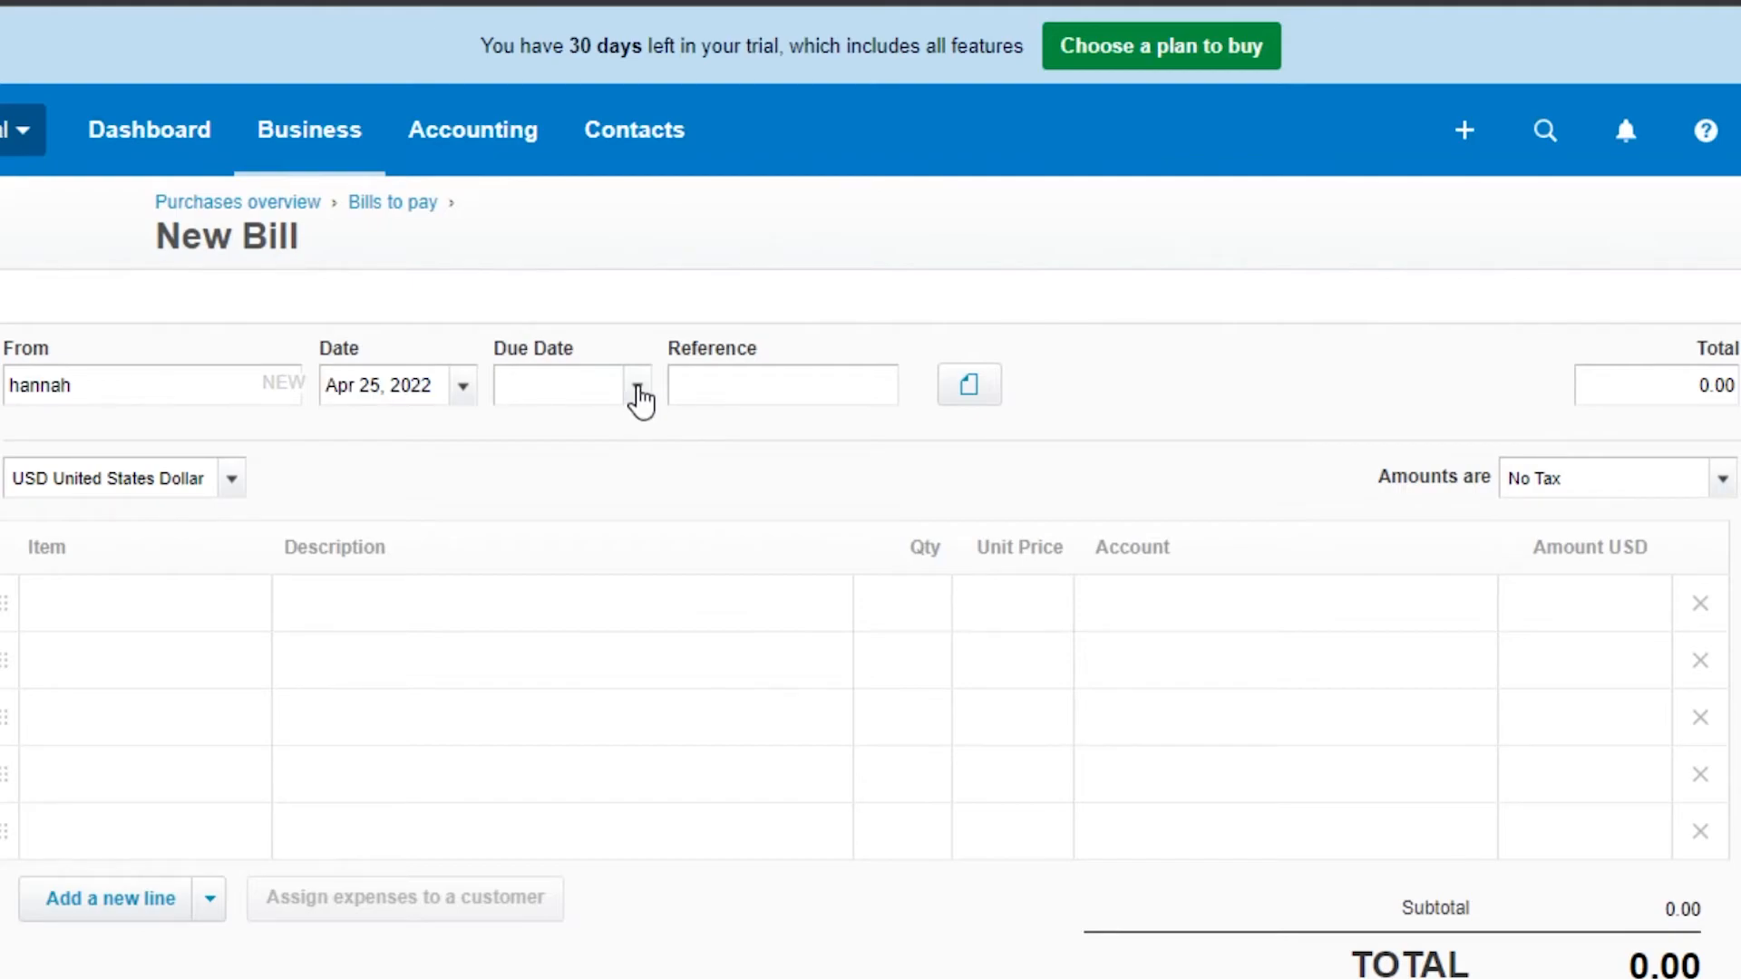
pyautogui.click(638, 389)
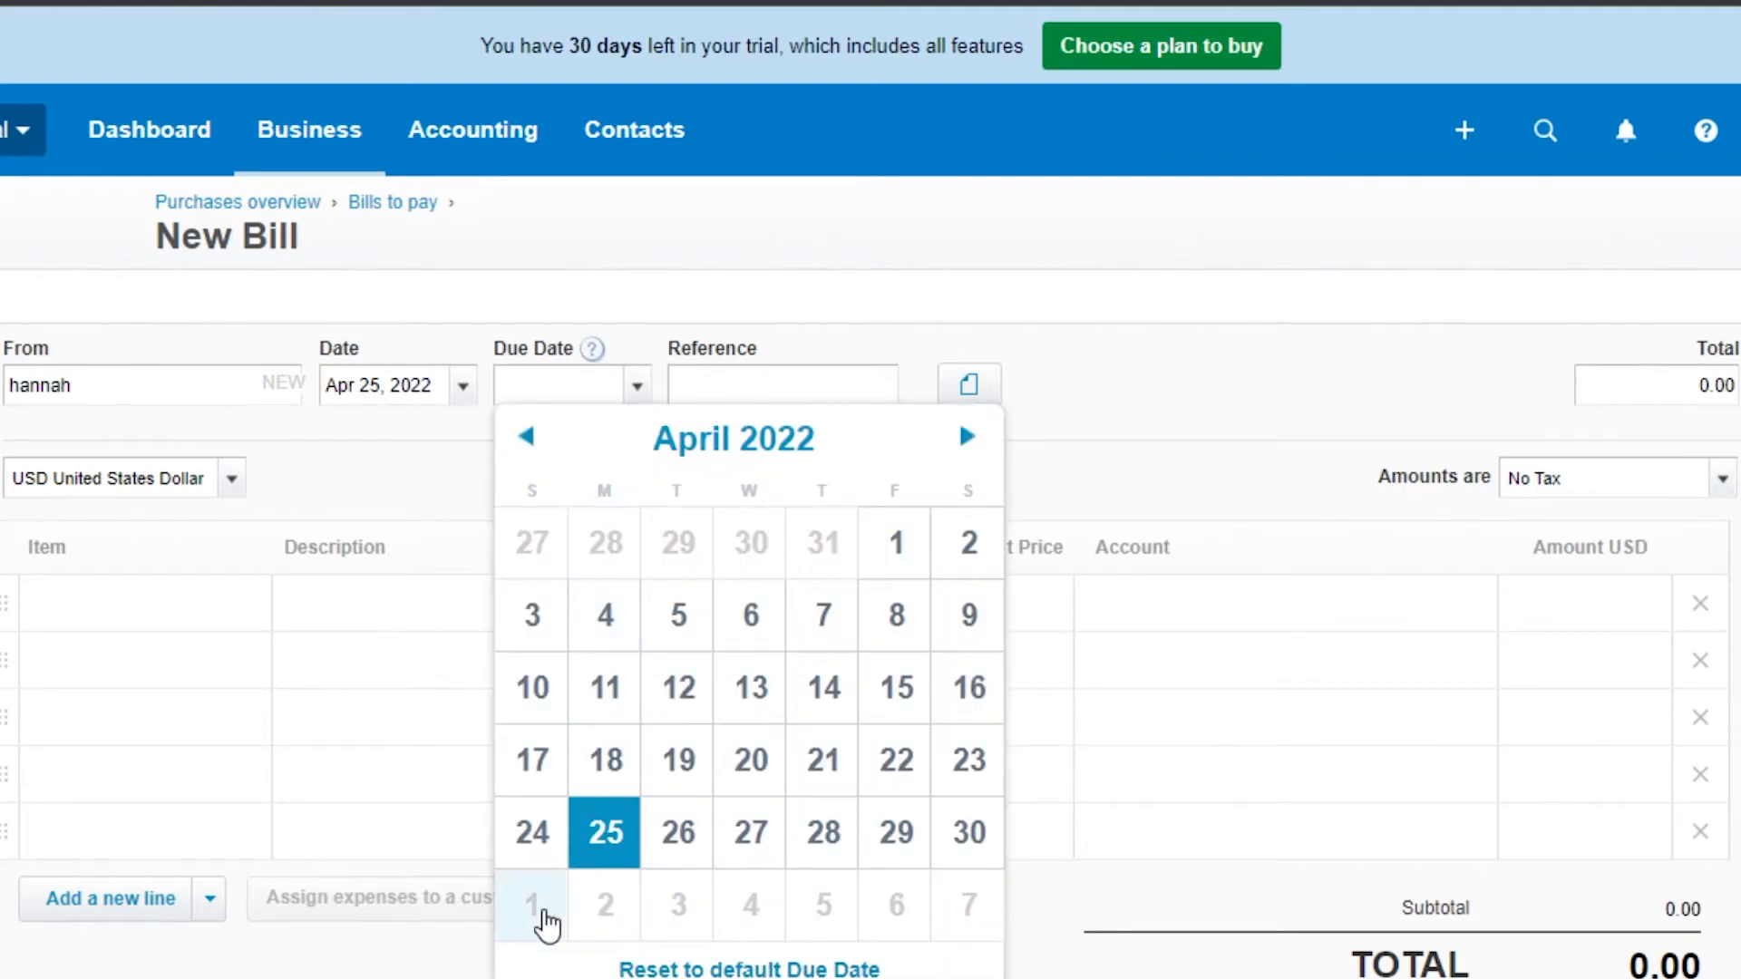
pyautogui.click(548, 921)
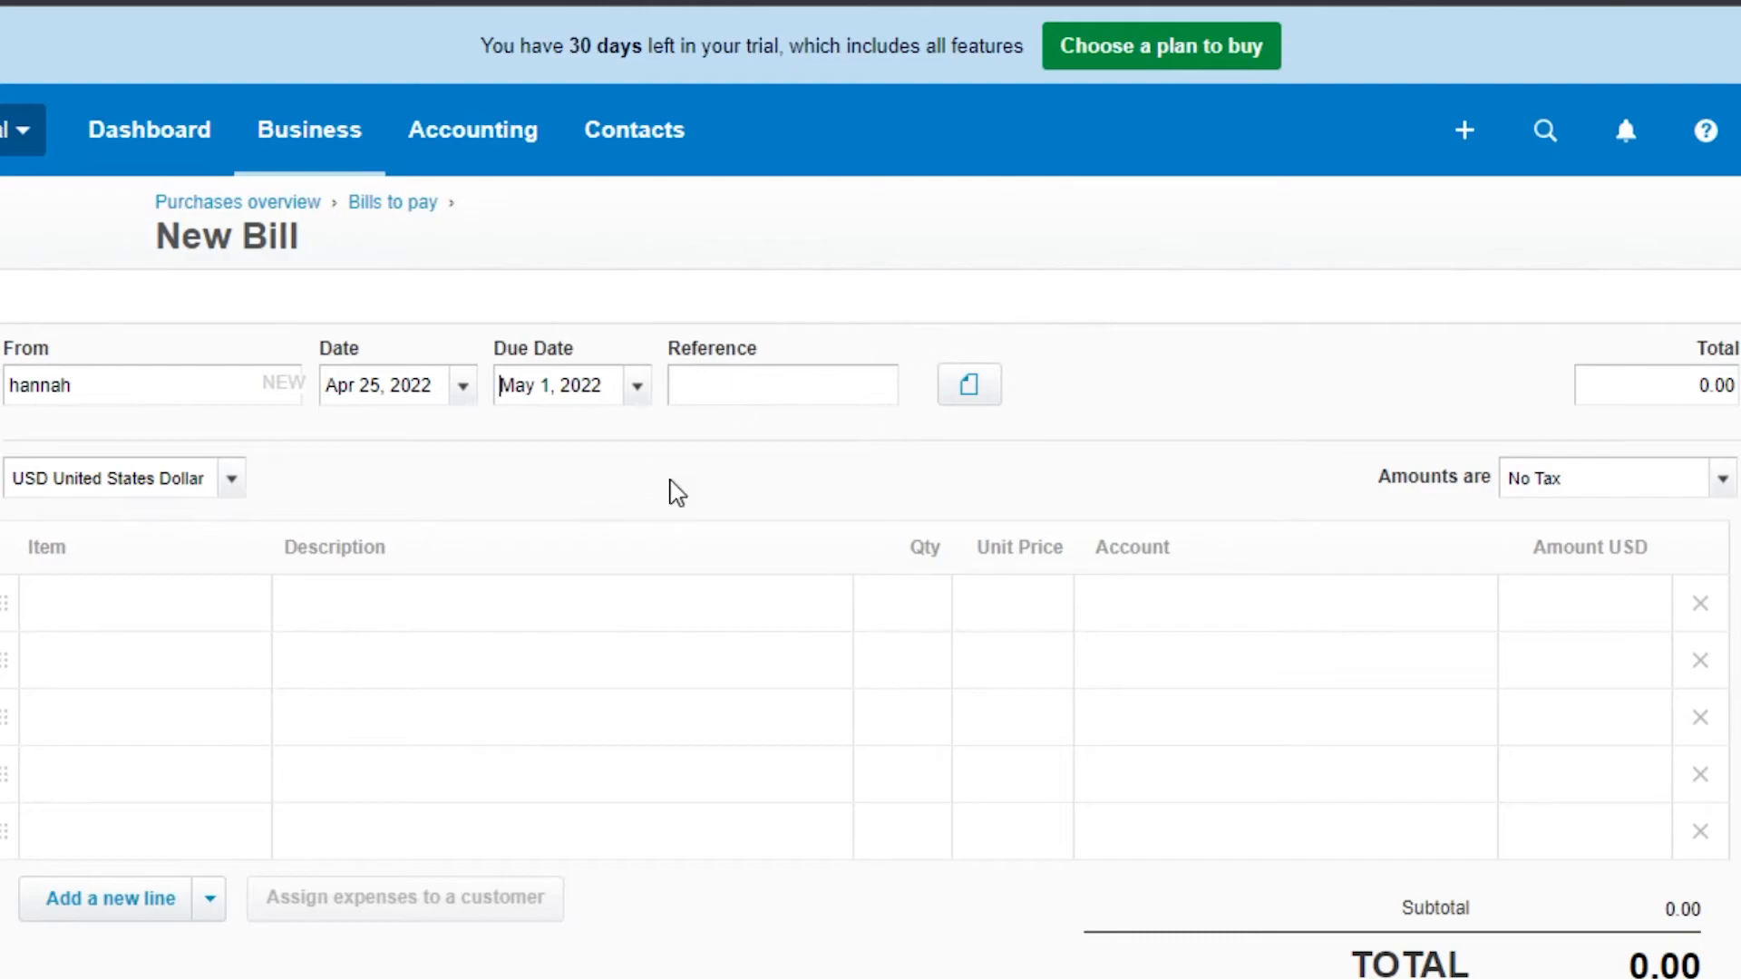
pyautogui.click(95, 611)
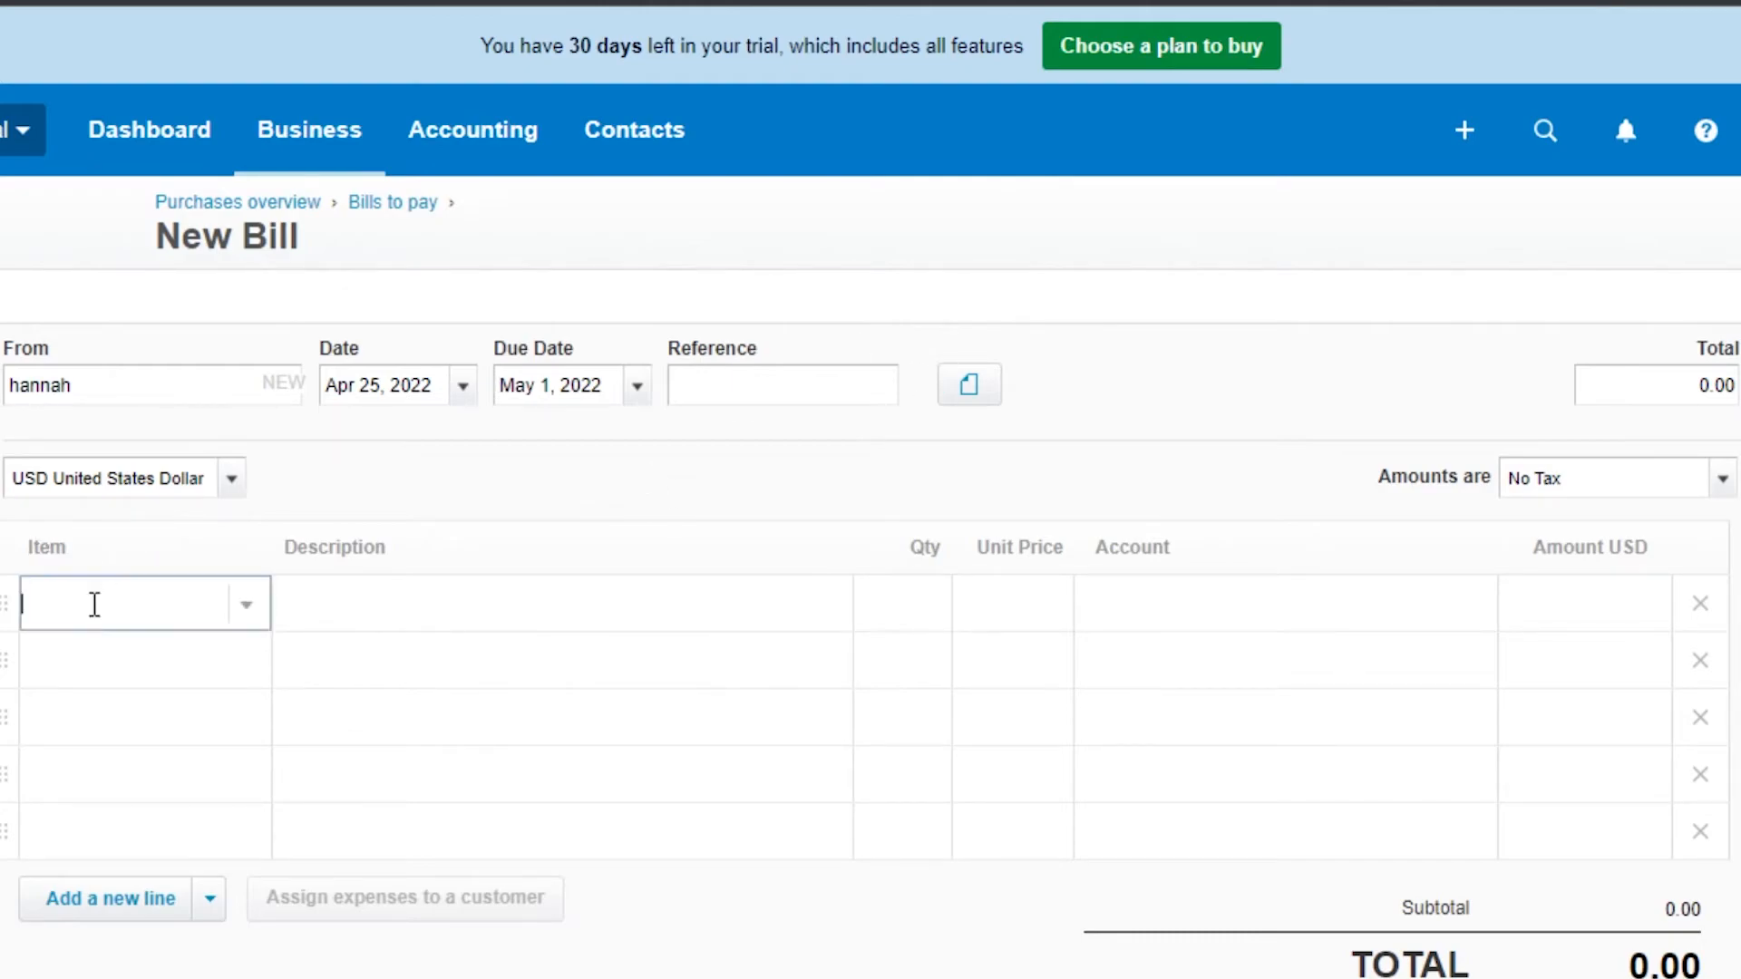
pyautogui.click(250, 605)
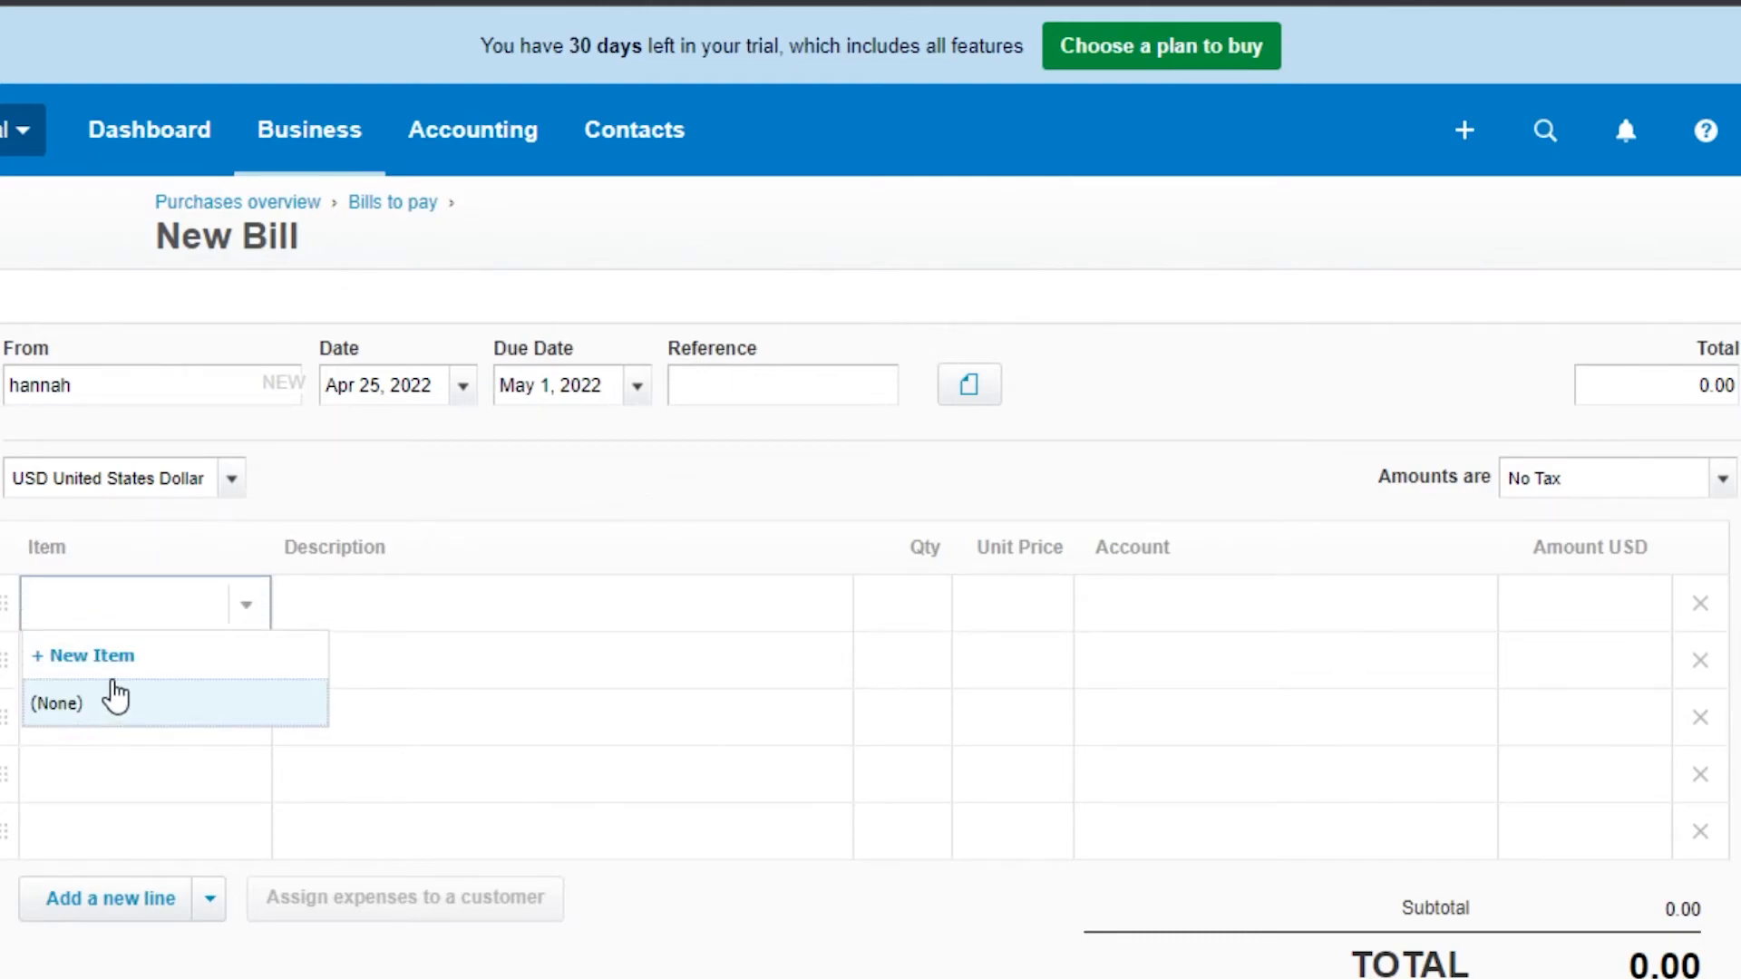
pyautogui.click(116, 666)
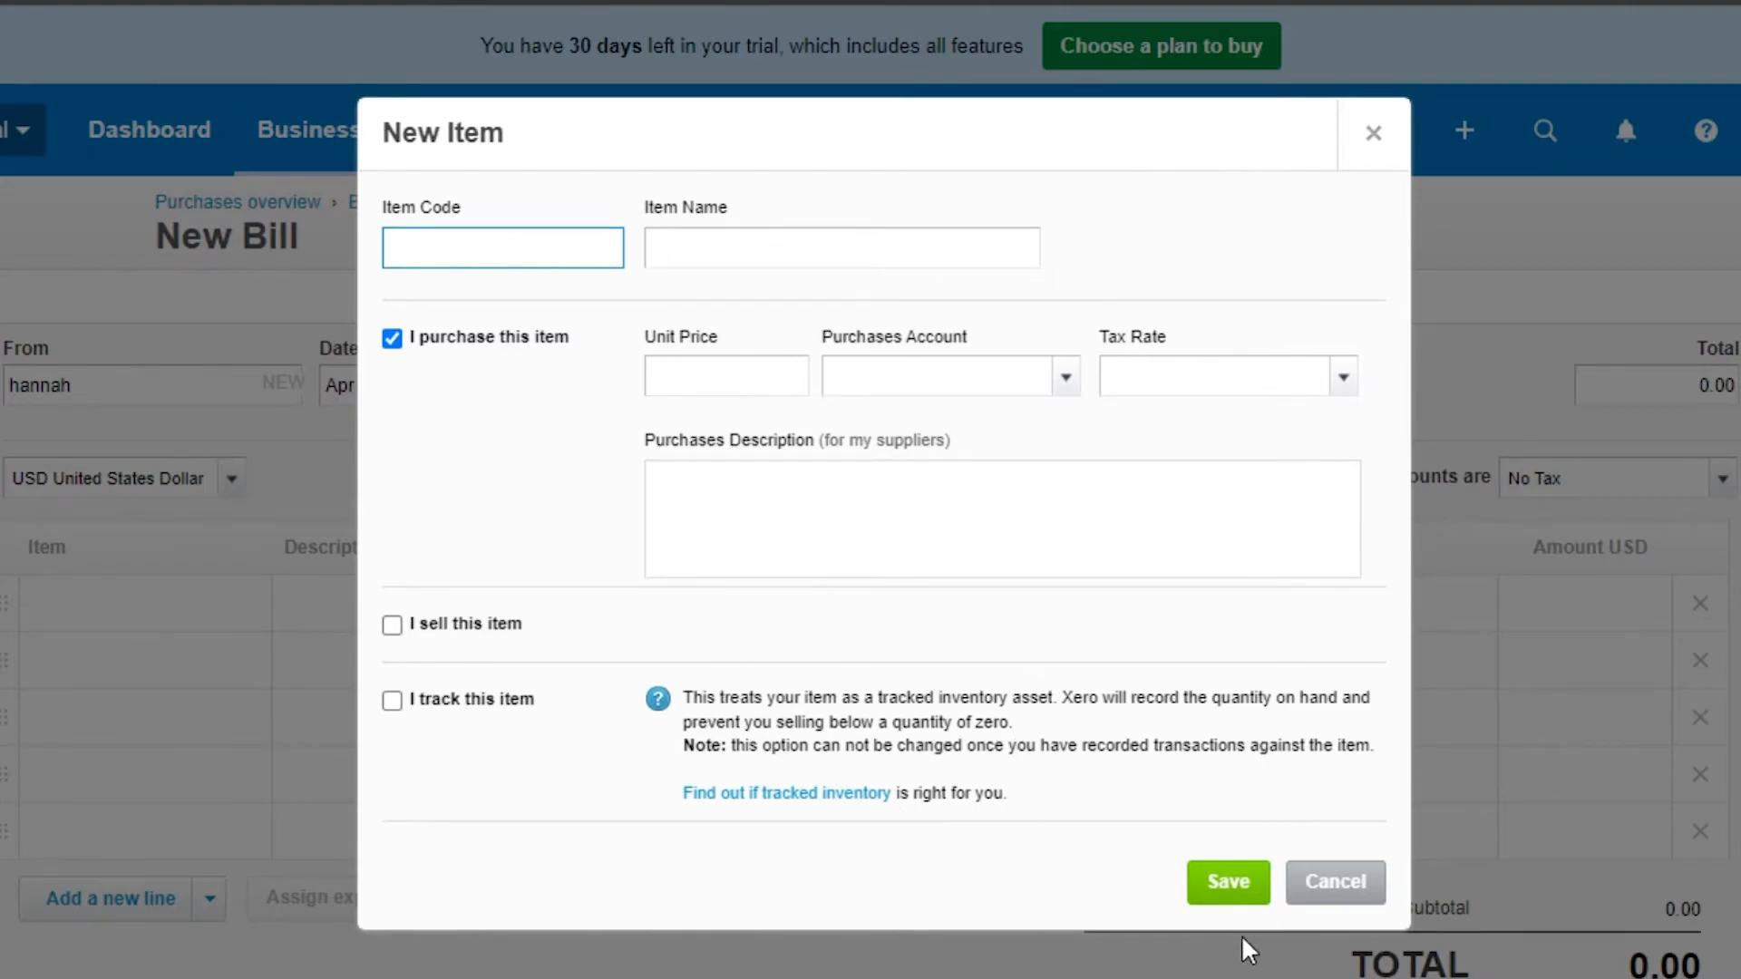
pyautogui.click(1333, 890)
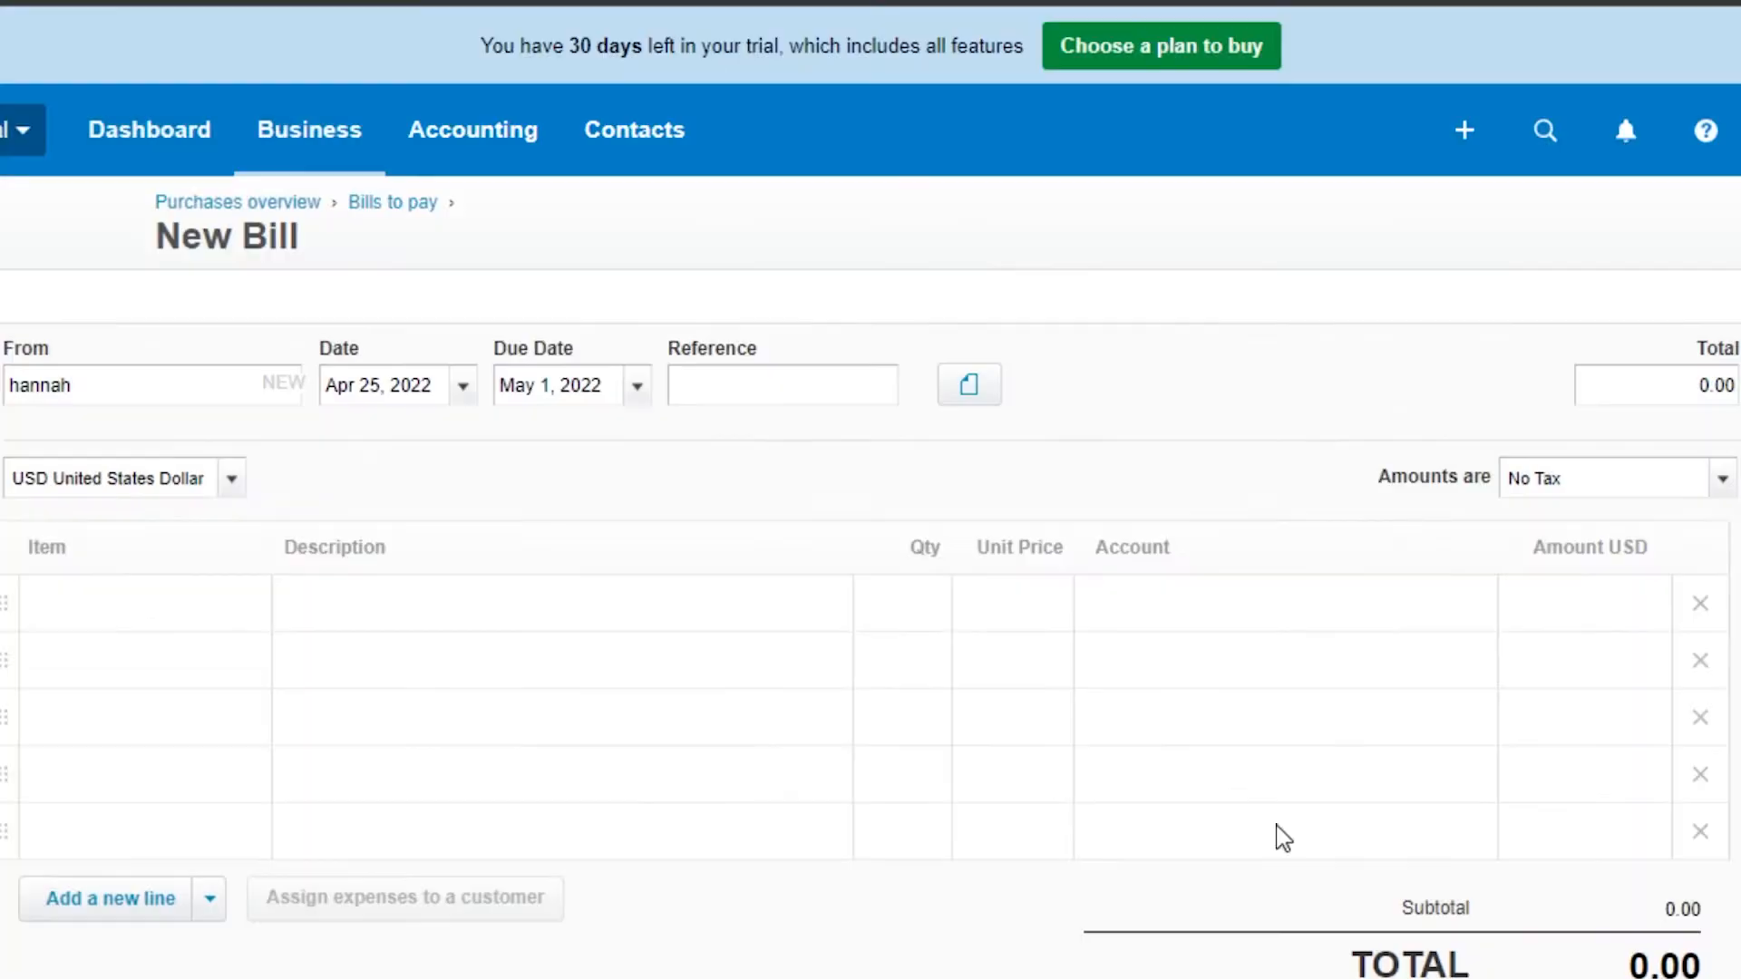
# Step: Leave the bill and open the accounting Reports page
pyautogui.scroll(-3, 870, 544)
pyautogui.scroll(3, 870, 544)
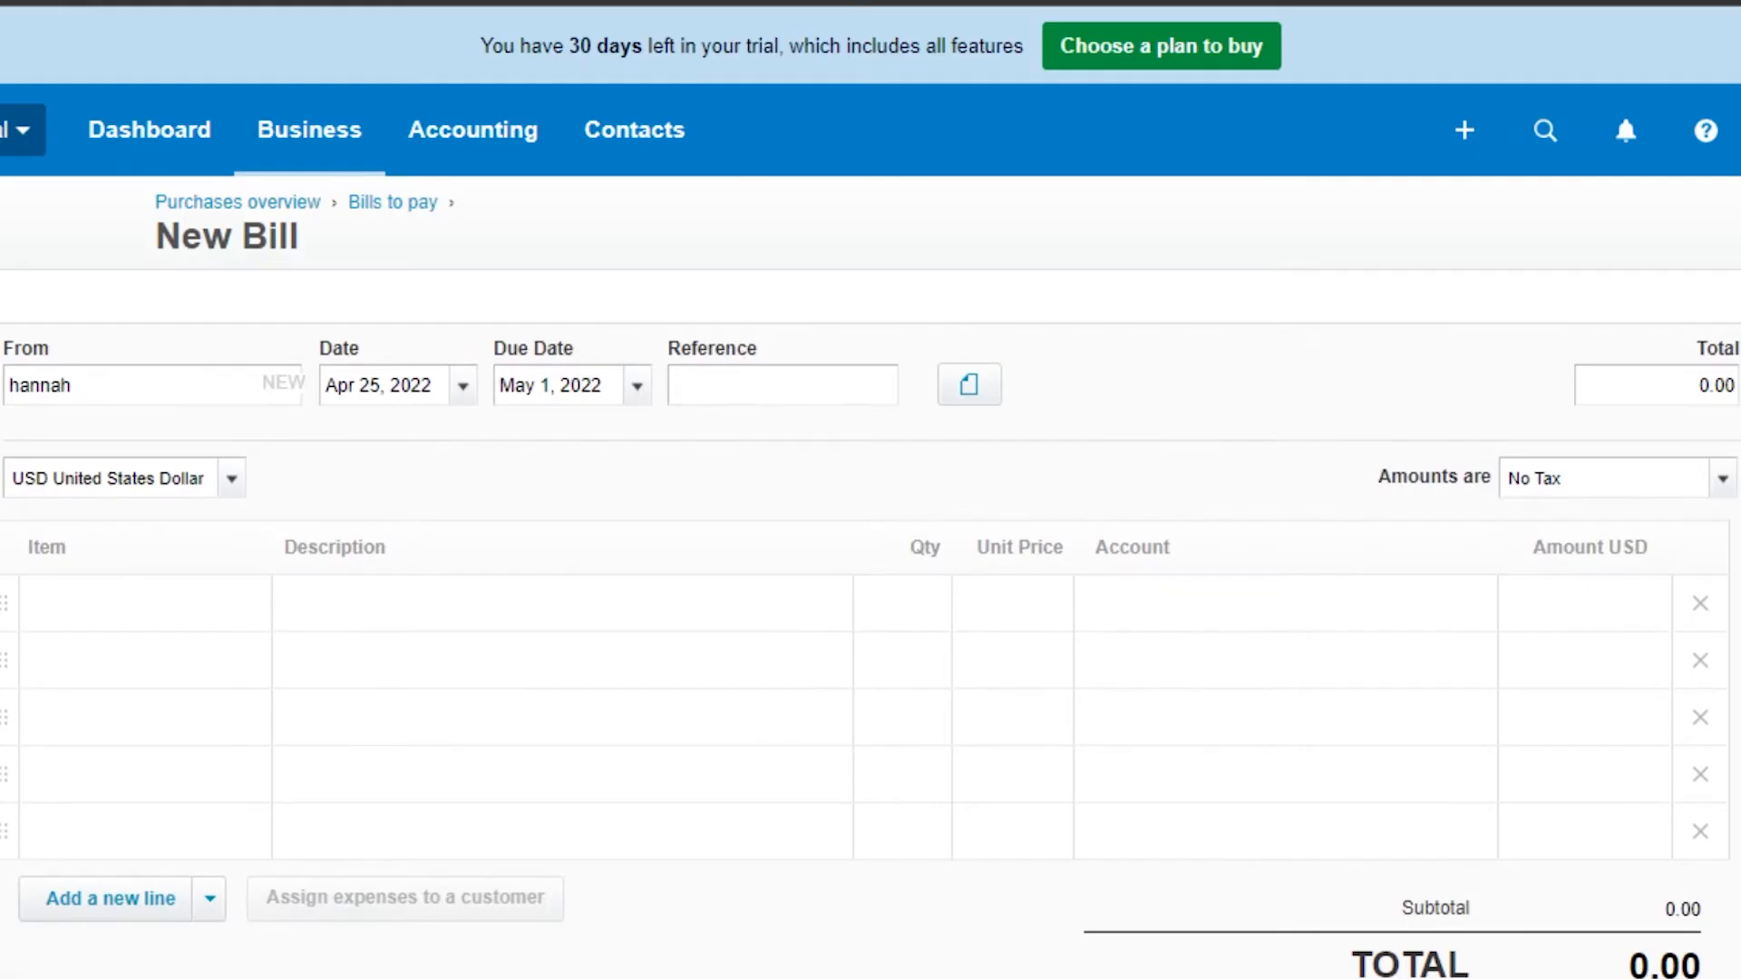
pyautogui.click(327, 145)
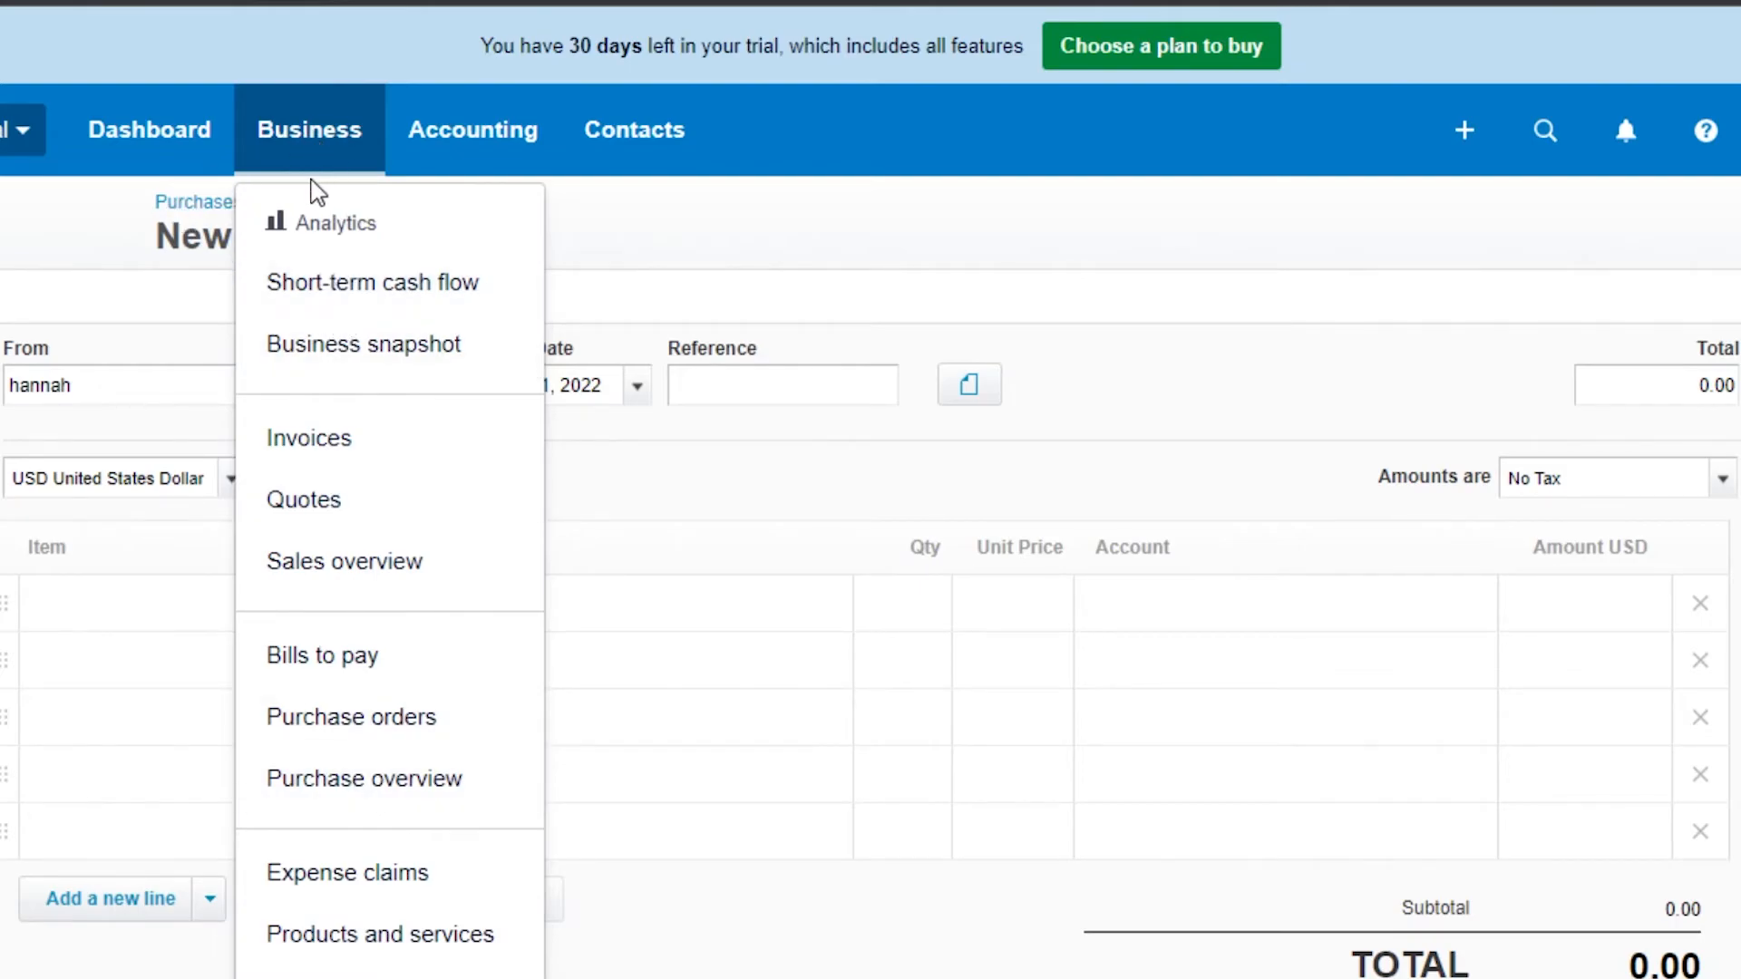
pyautogui.click(480, 160)
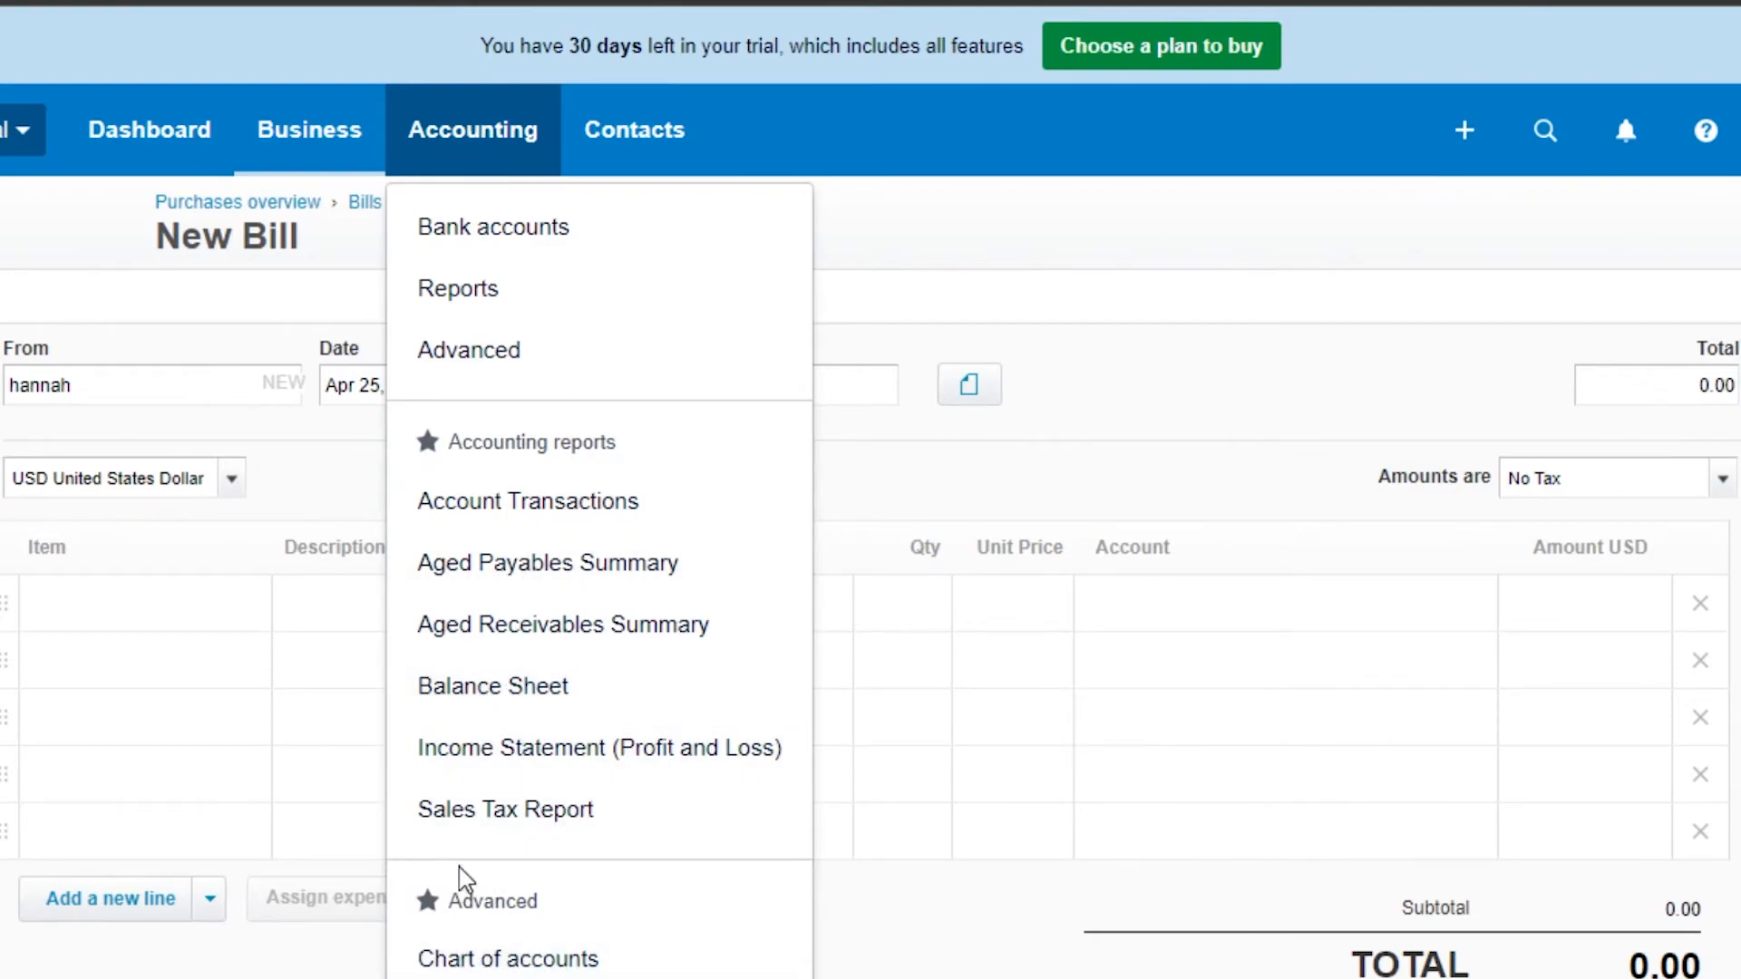
pyautogui.click(467, 295)
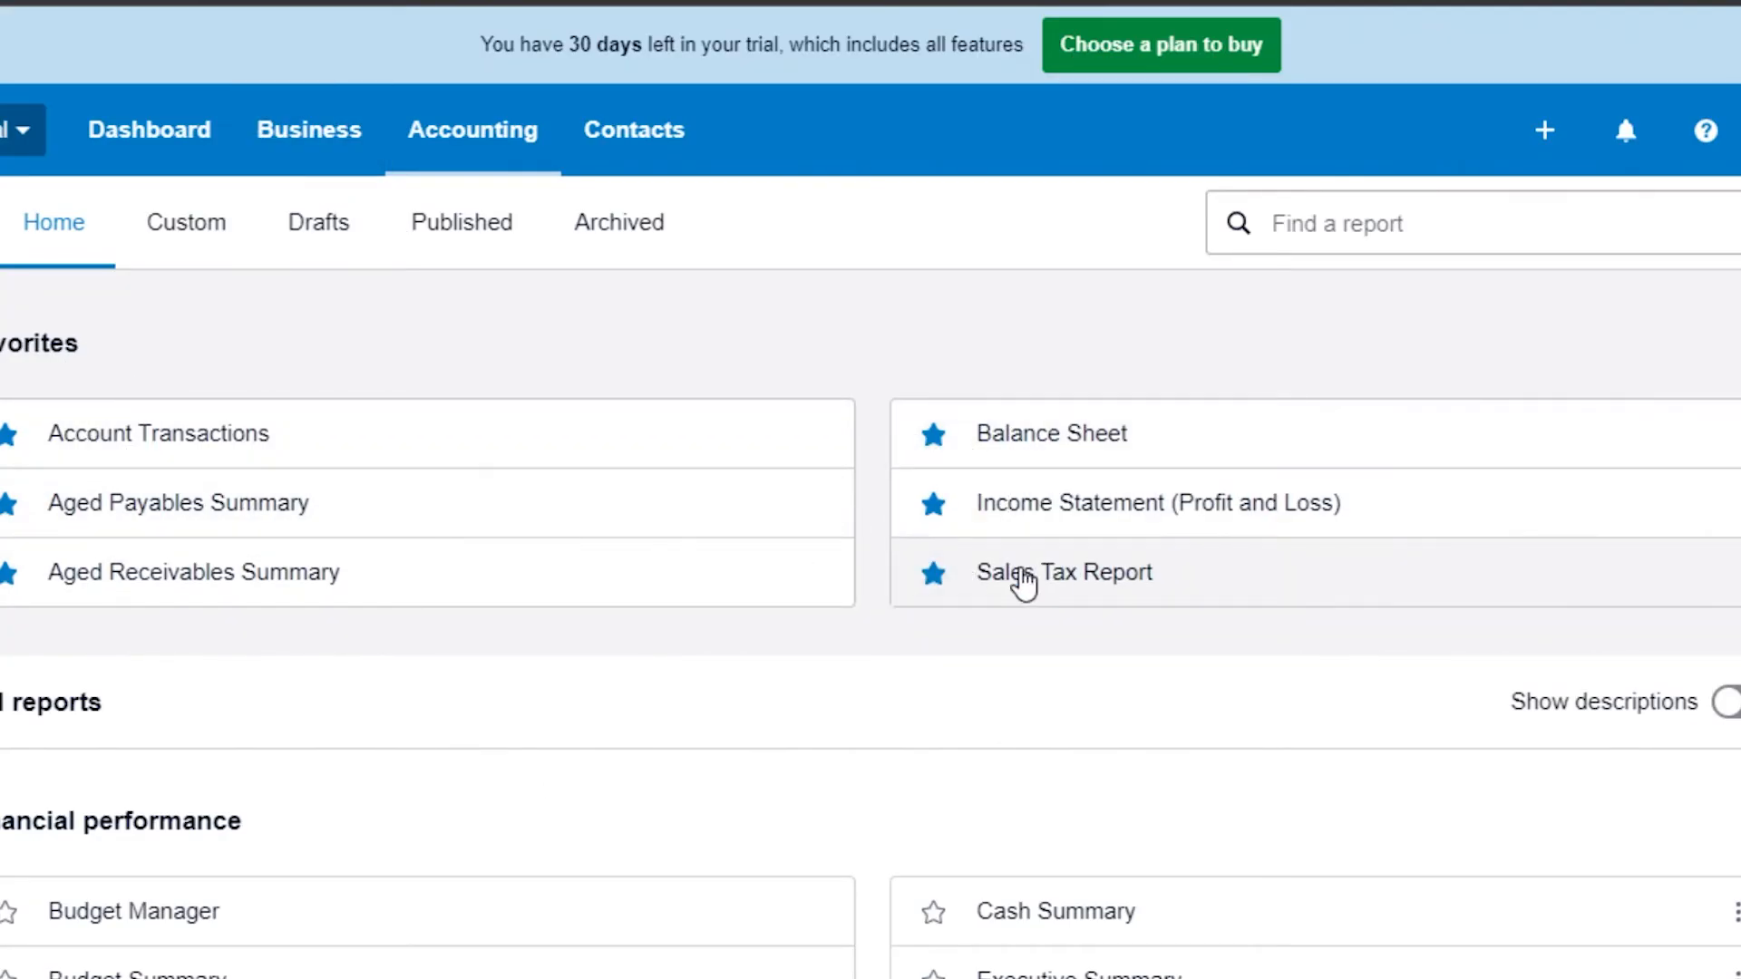
# Step: Browse the full list of available reports
pyautogui.scroll(-7, 964, 574)
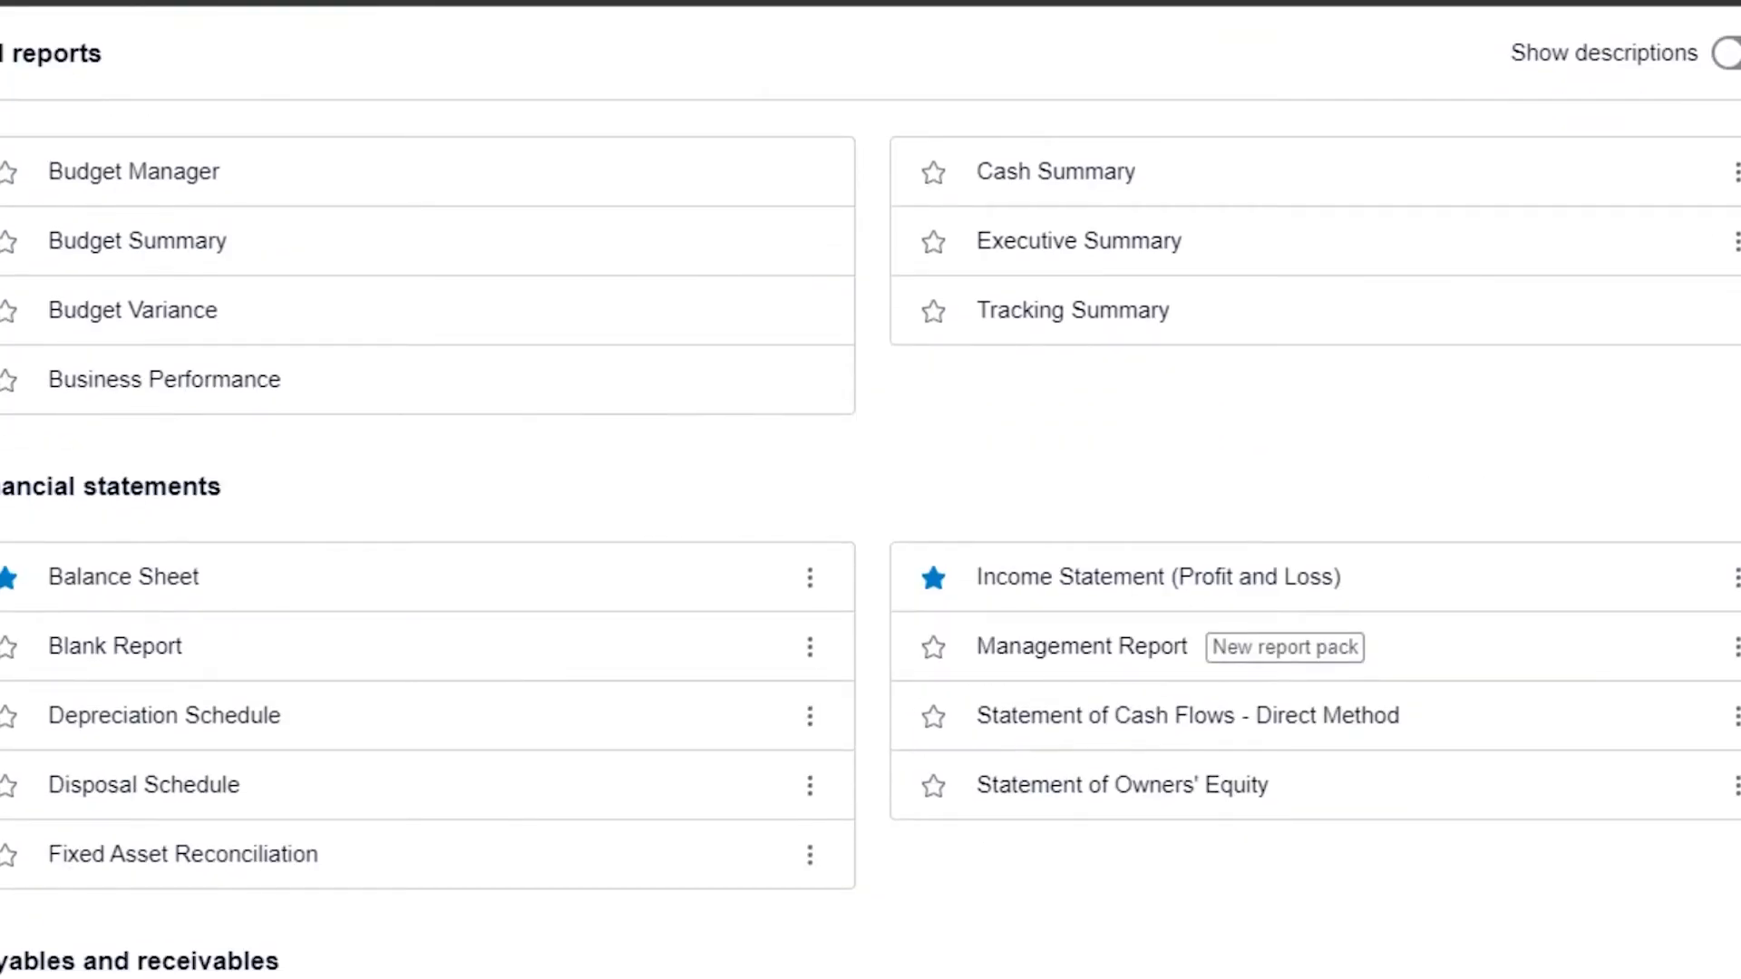
pyautogui.scroll(-1, 871, 489)
pyautogui.scroll(4, 870, 490)
pyautogui.scroll(-3, 871, 490)
pyautogui.scroll(2, 871, 490)
pyautogui.scroll(-5, 870, 490)
pyautogui.scroll(-8, 870, 544)
pyautogui.scroll(-5, 871, 544)
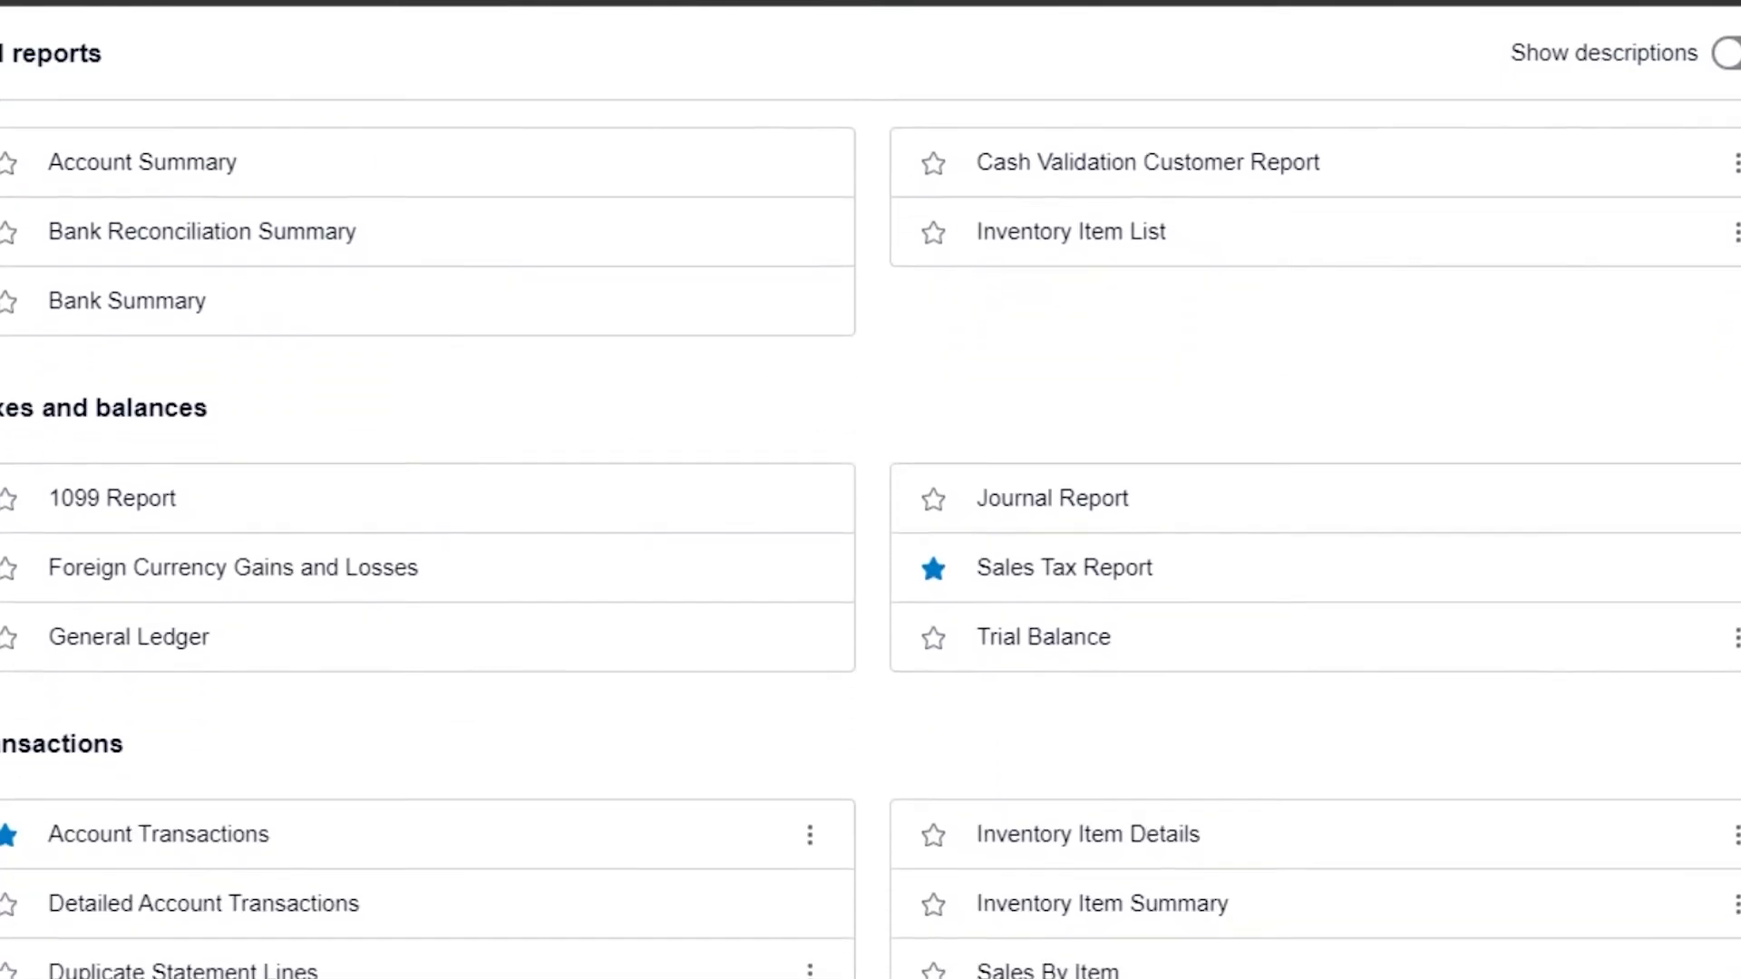
pyautogui.scroll(-1, 871, 544)
pyautogui.scroll(14, 871, 544)
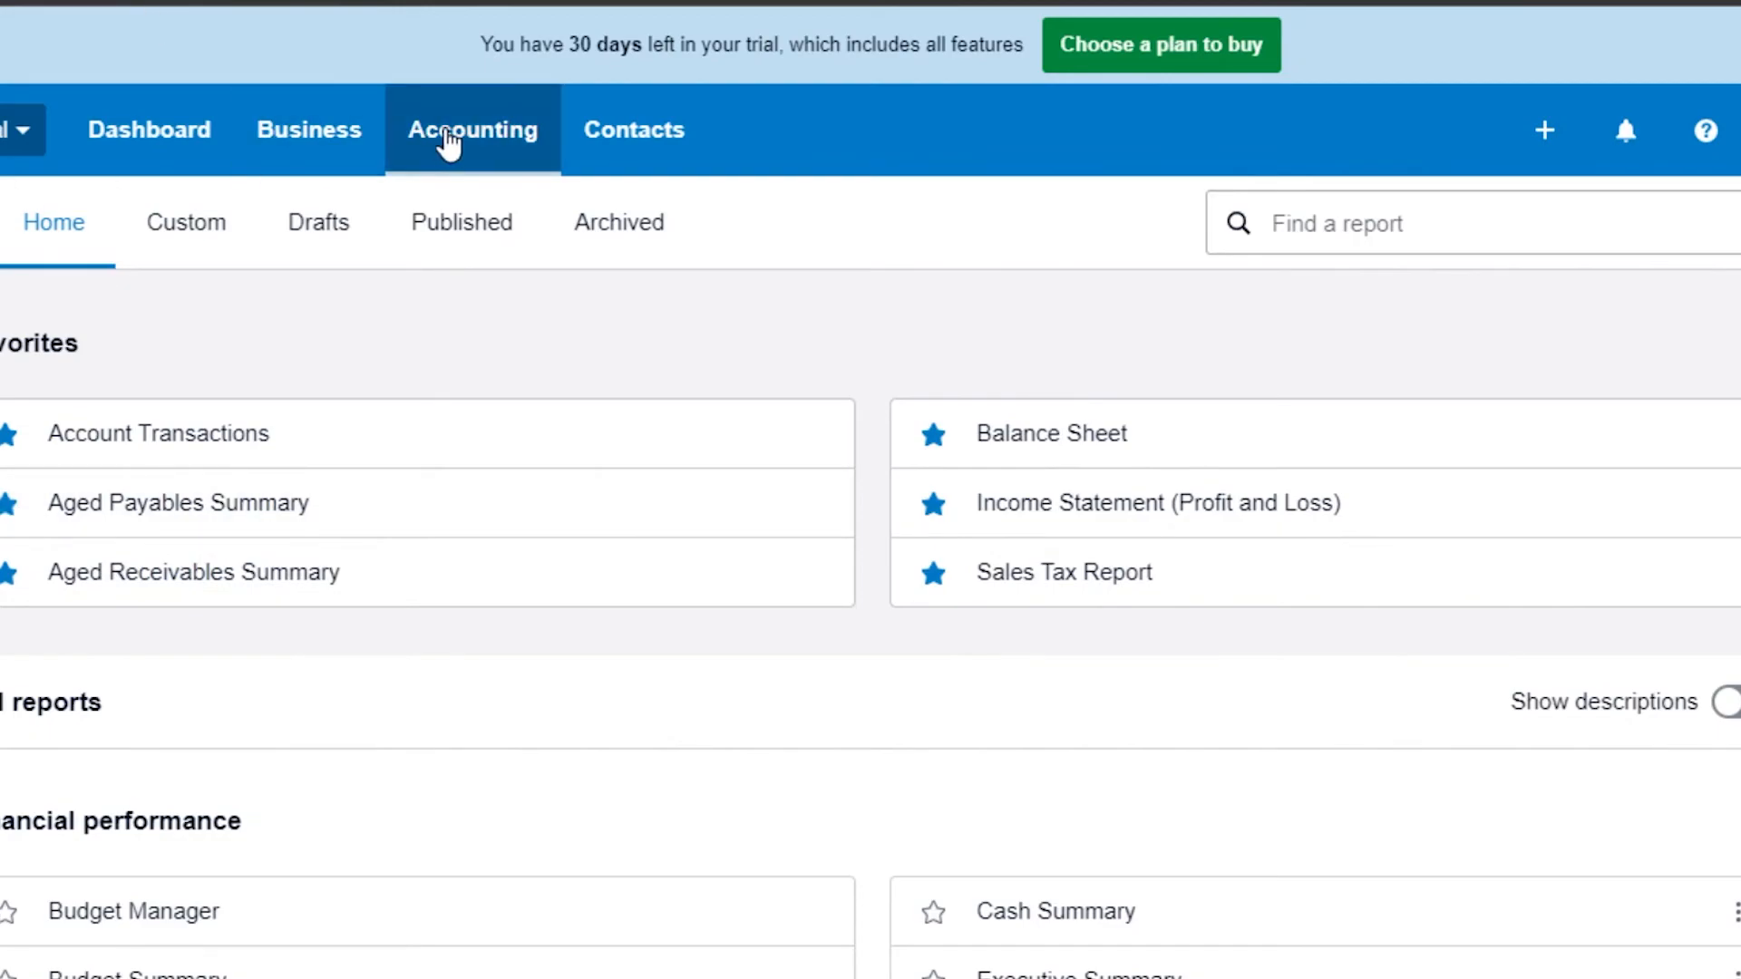
# Step: Look through the Custom, Drafts, Published and Archived report tabs and the report search field
pyautogui.click(225, 240)
pyautogui.click(329, 227)
pyautogui.click(443, 234)
pyautogui.click(678, 234)
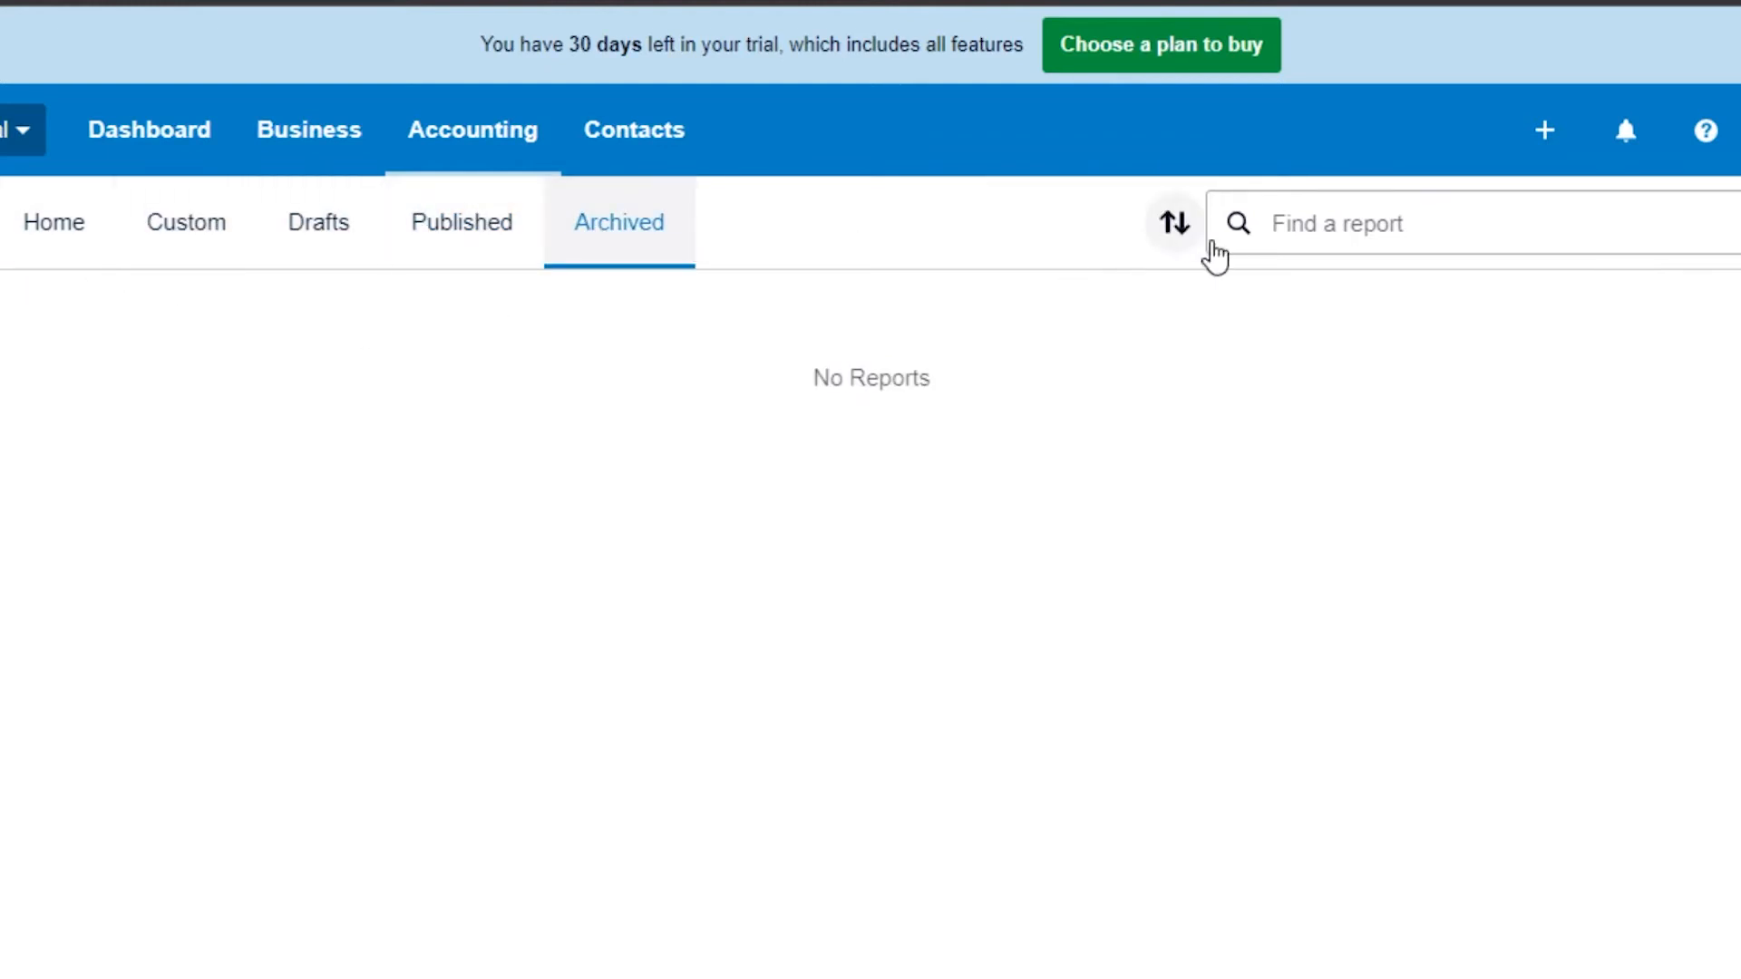
pyautogui.click(1365, 227)
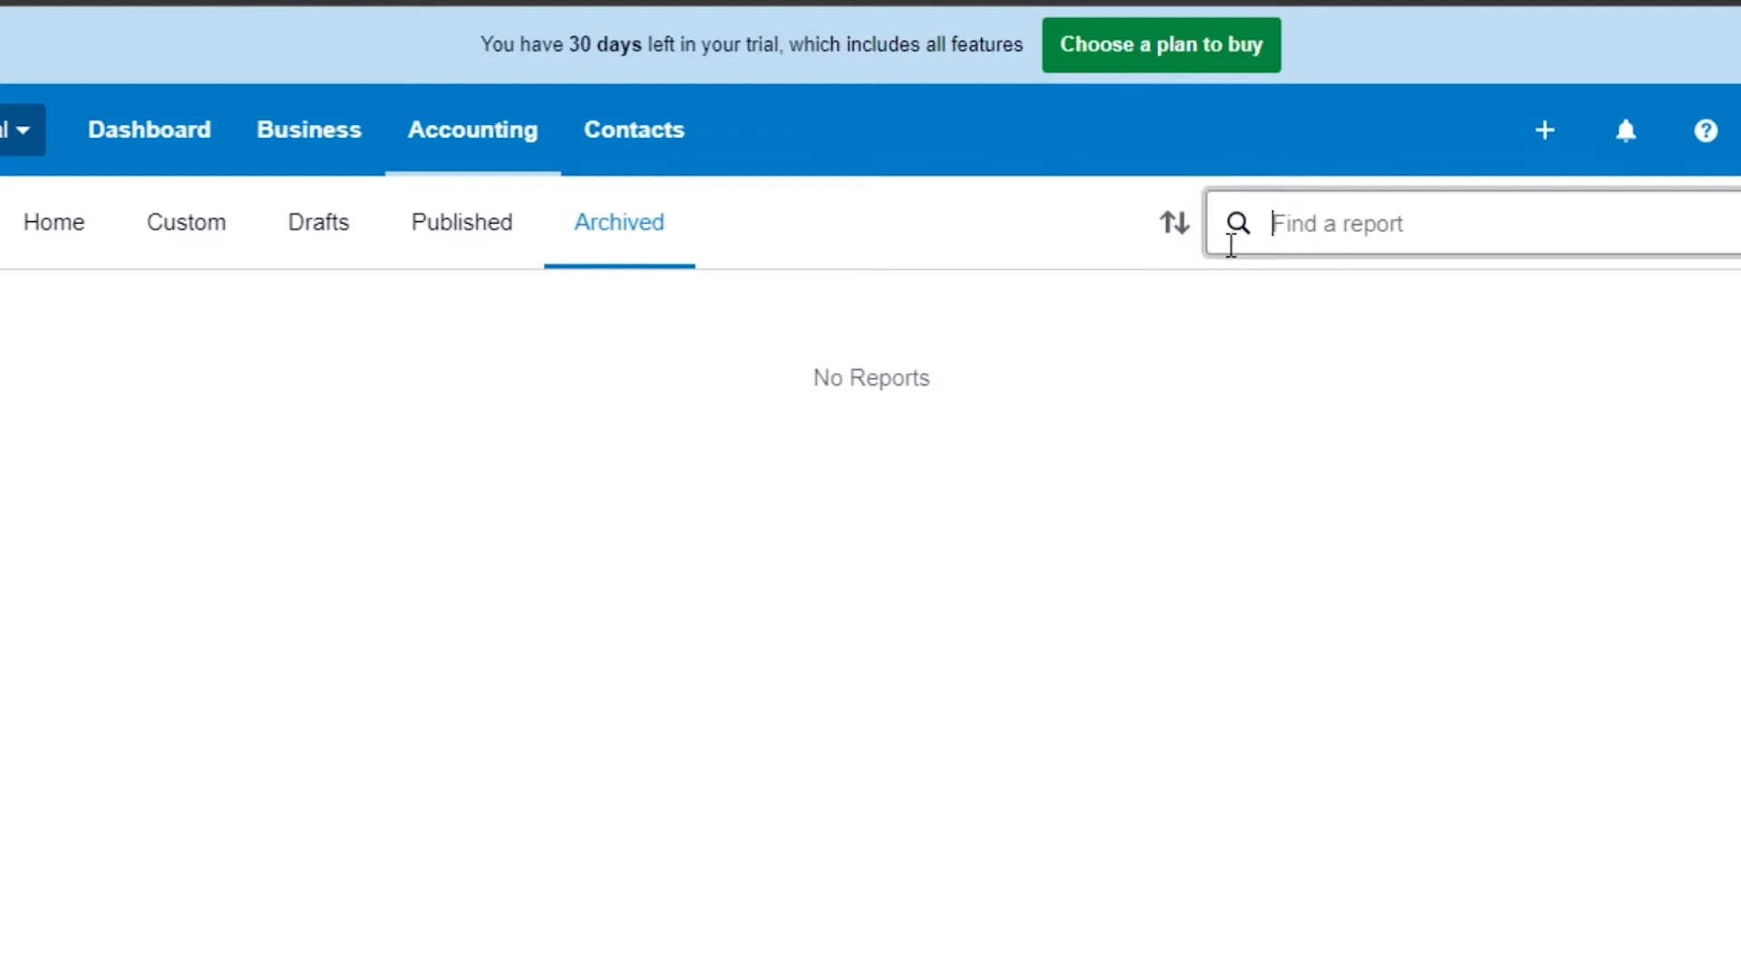
# Step: Open the All contacts list and review the existing contacts
pyautogui.click(630, 140)
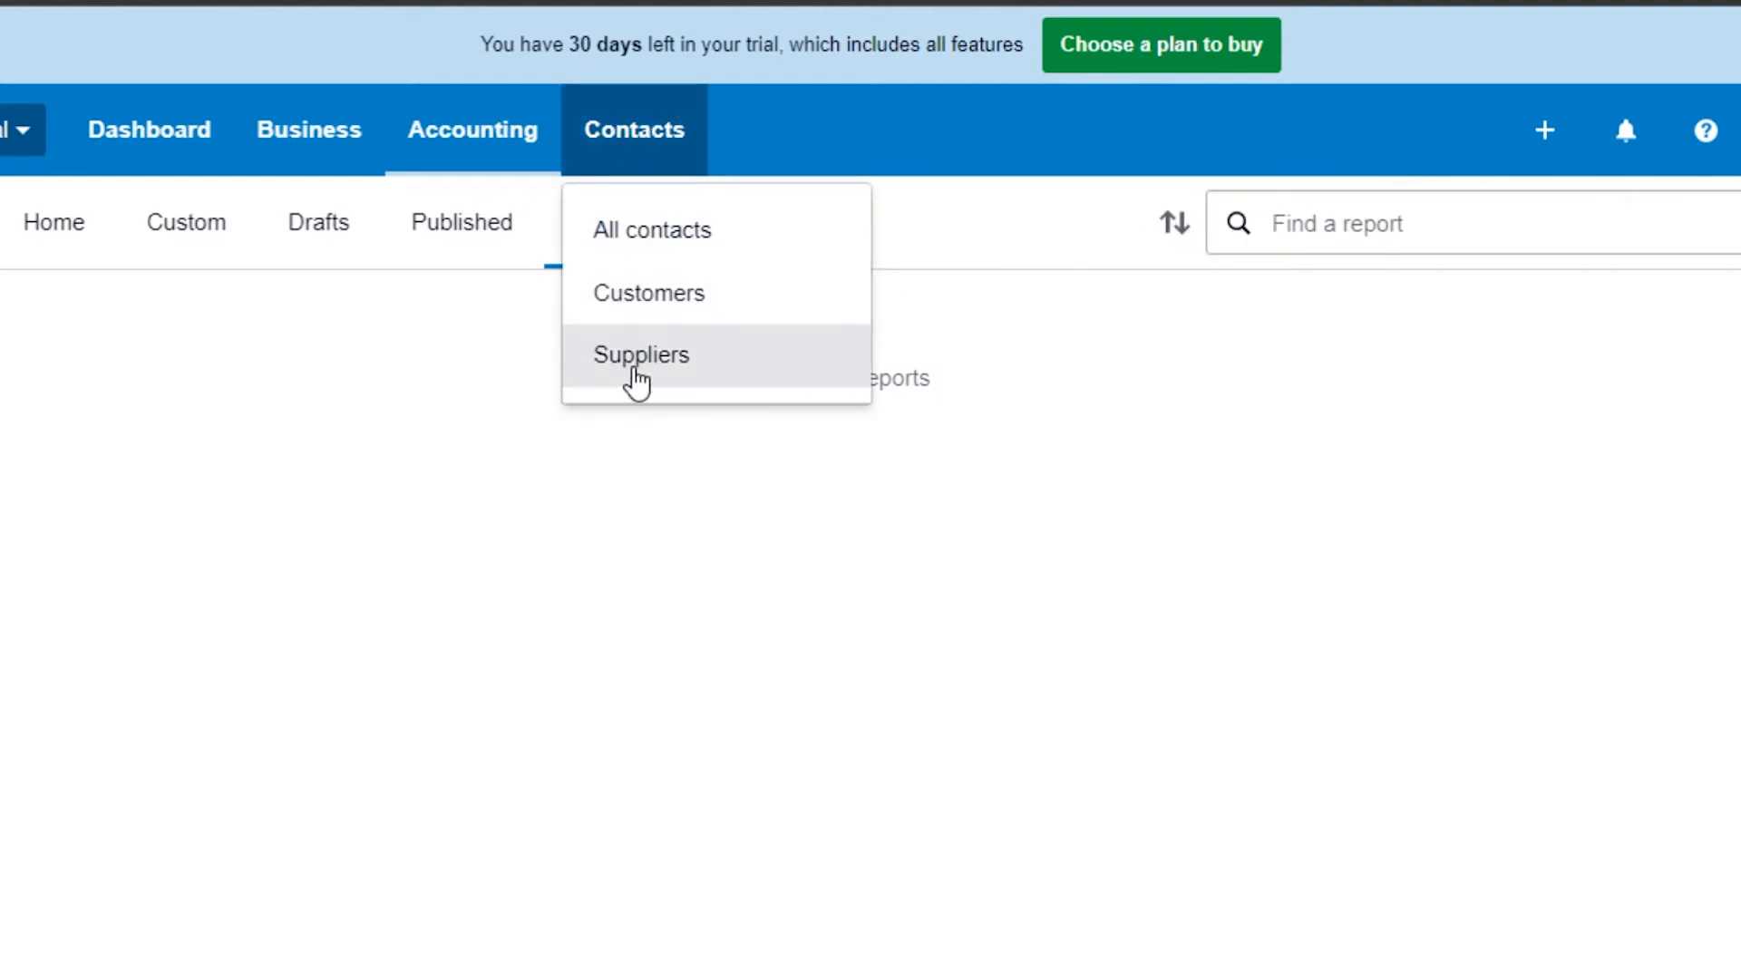
pyautogui.click(632, 227)
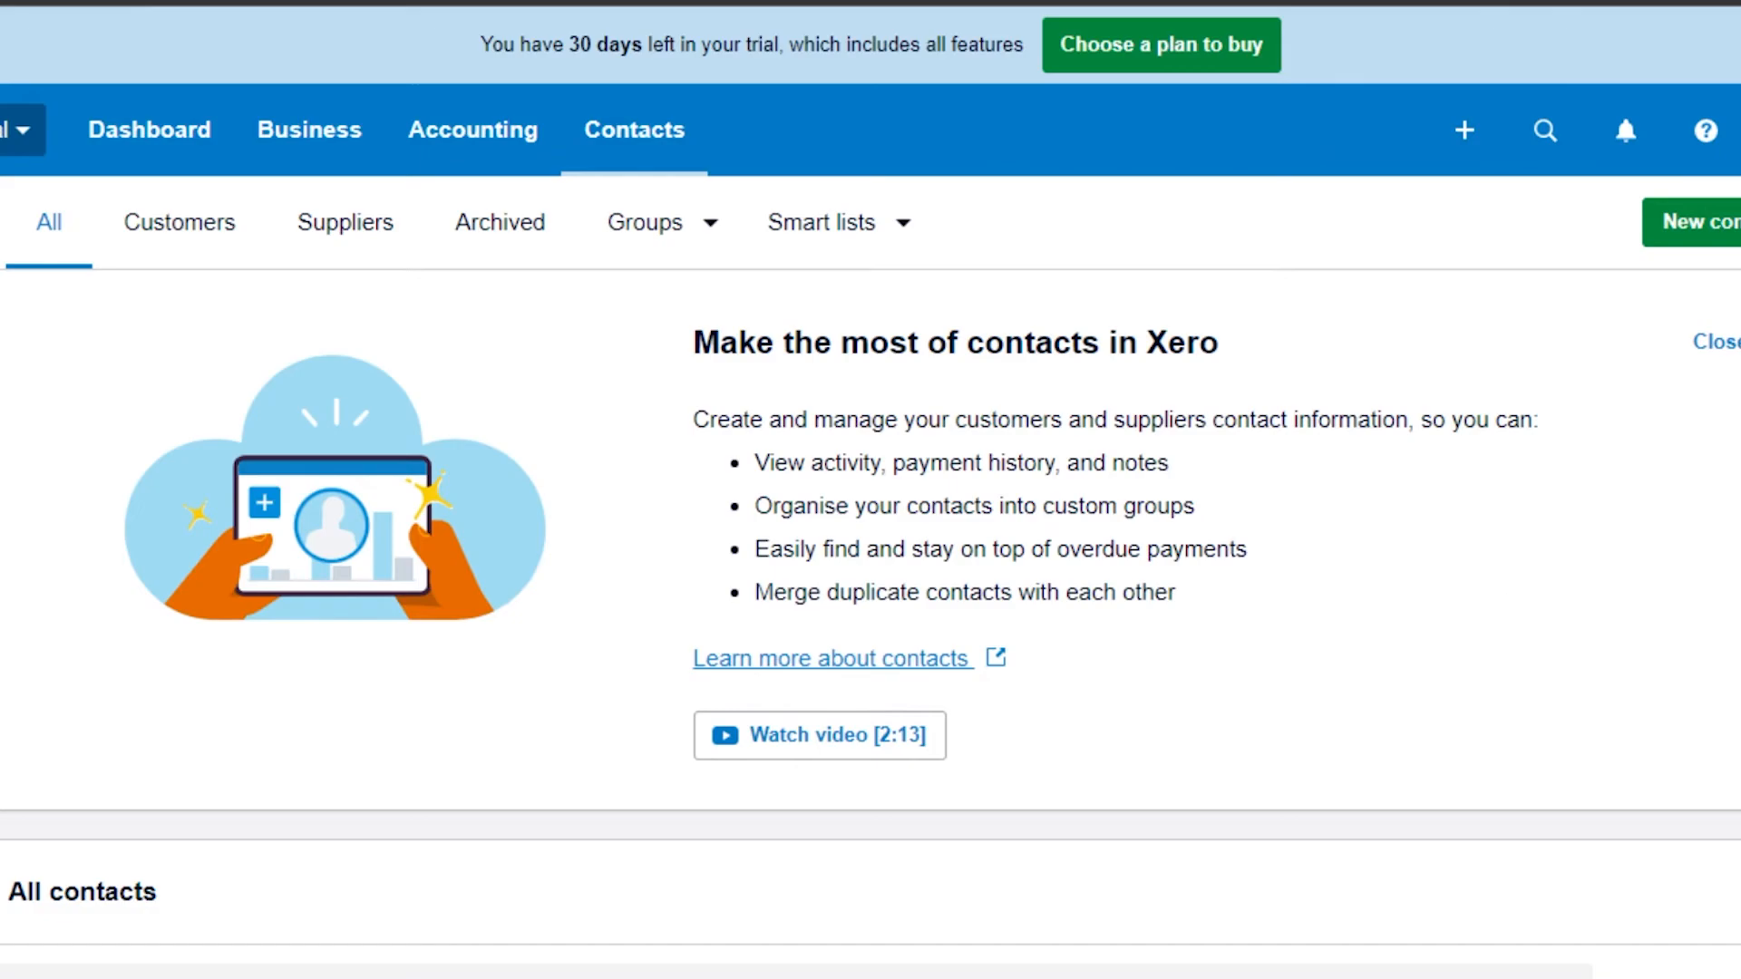
pyautogui.scroll(-4, 870, 490)
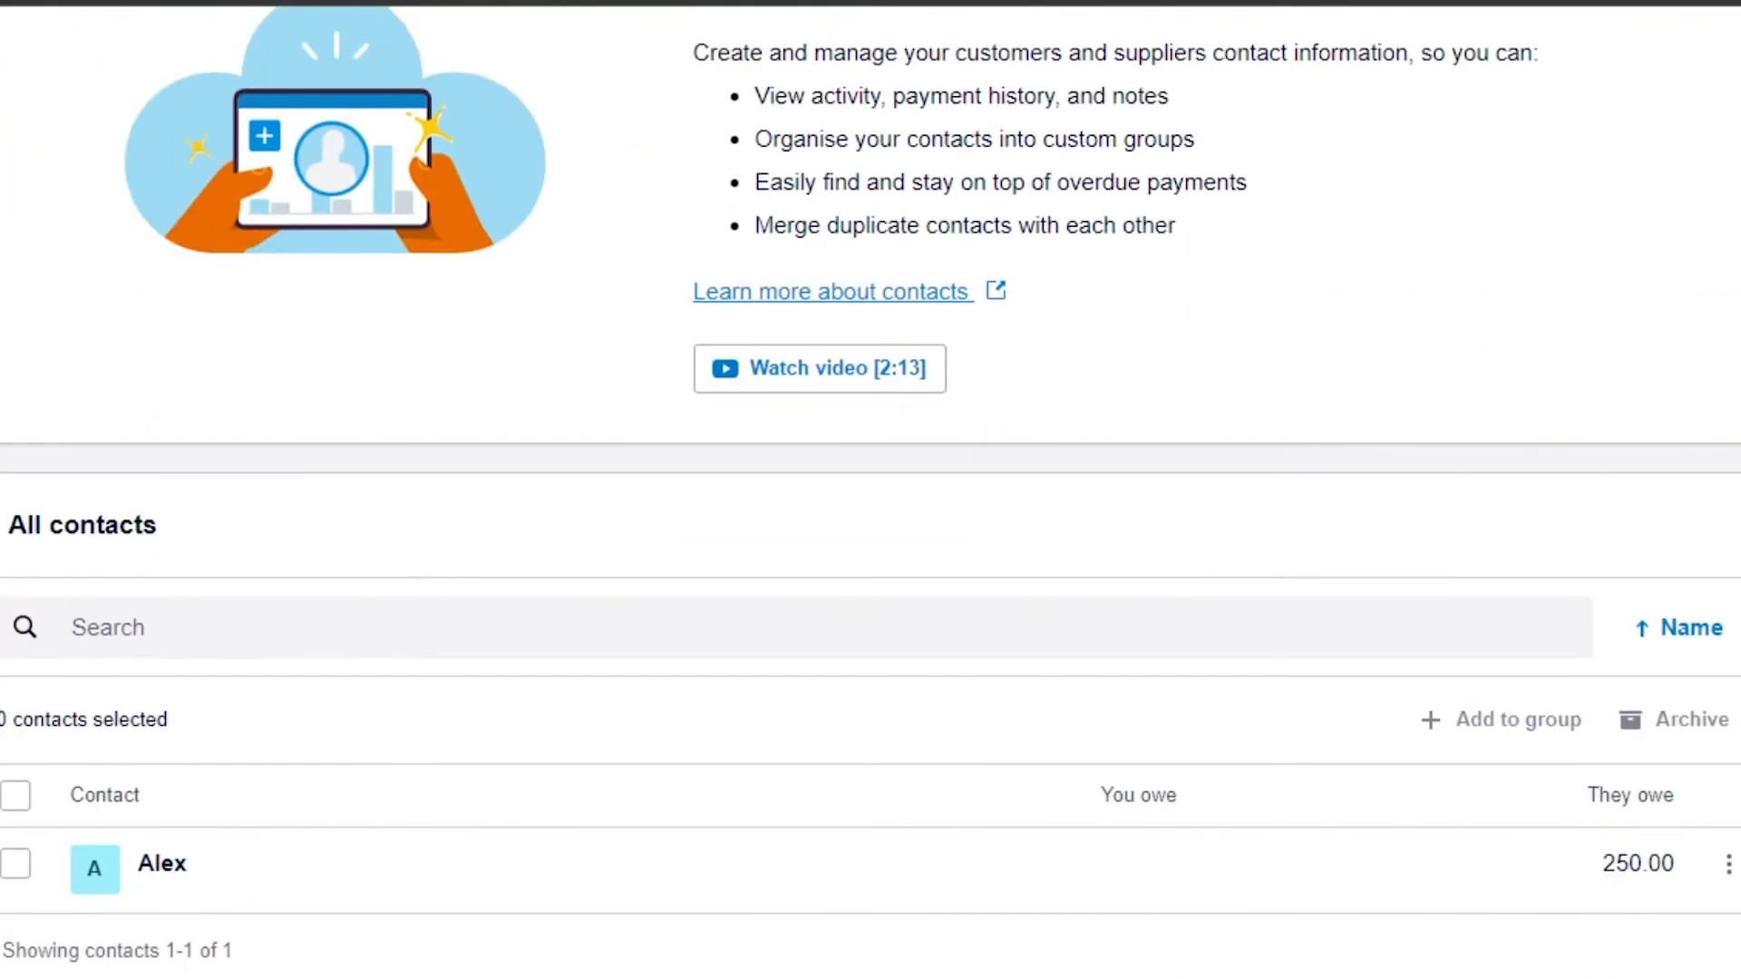
pyautogui.scroll(4, 870, 490)
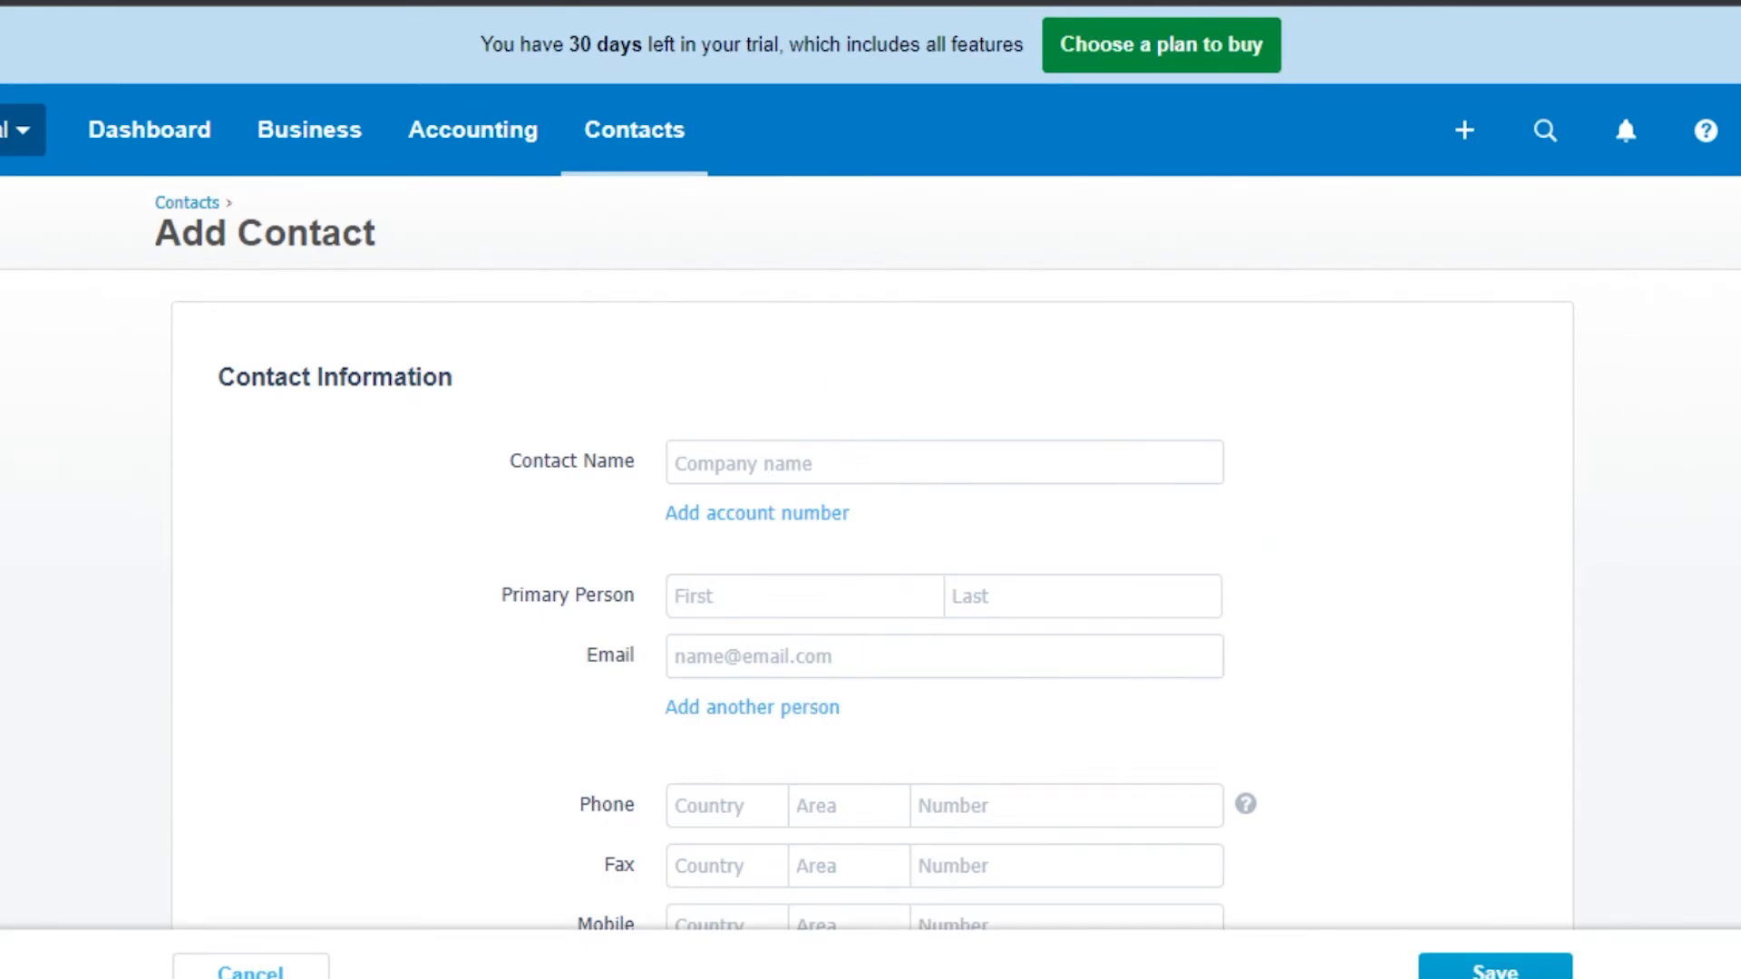
# Step: Add and save a new contact named DE with its primary person's first and last name
pyautogui.scroll(-8, 871, 489)
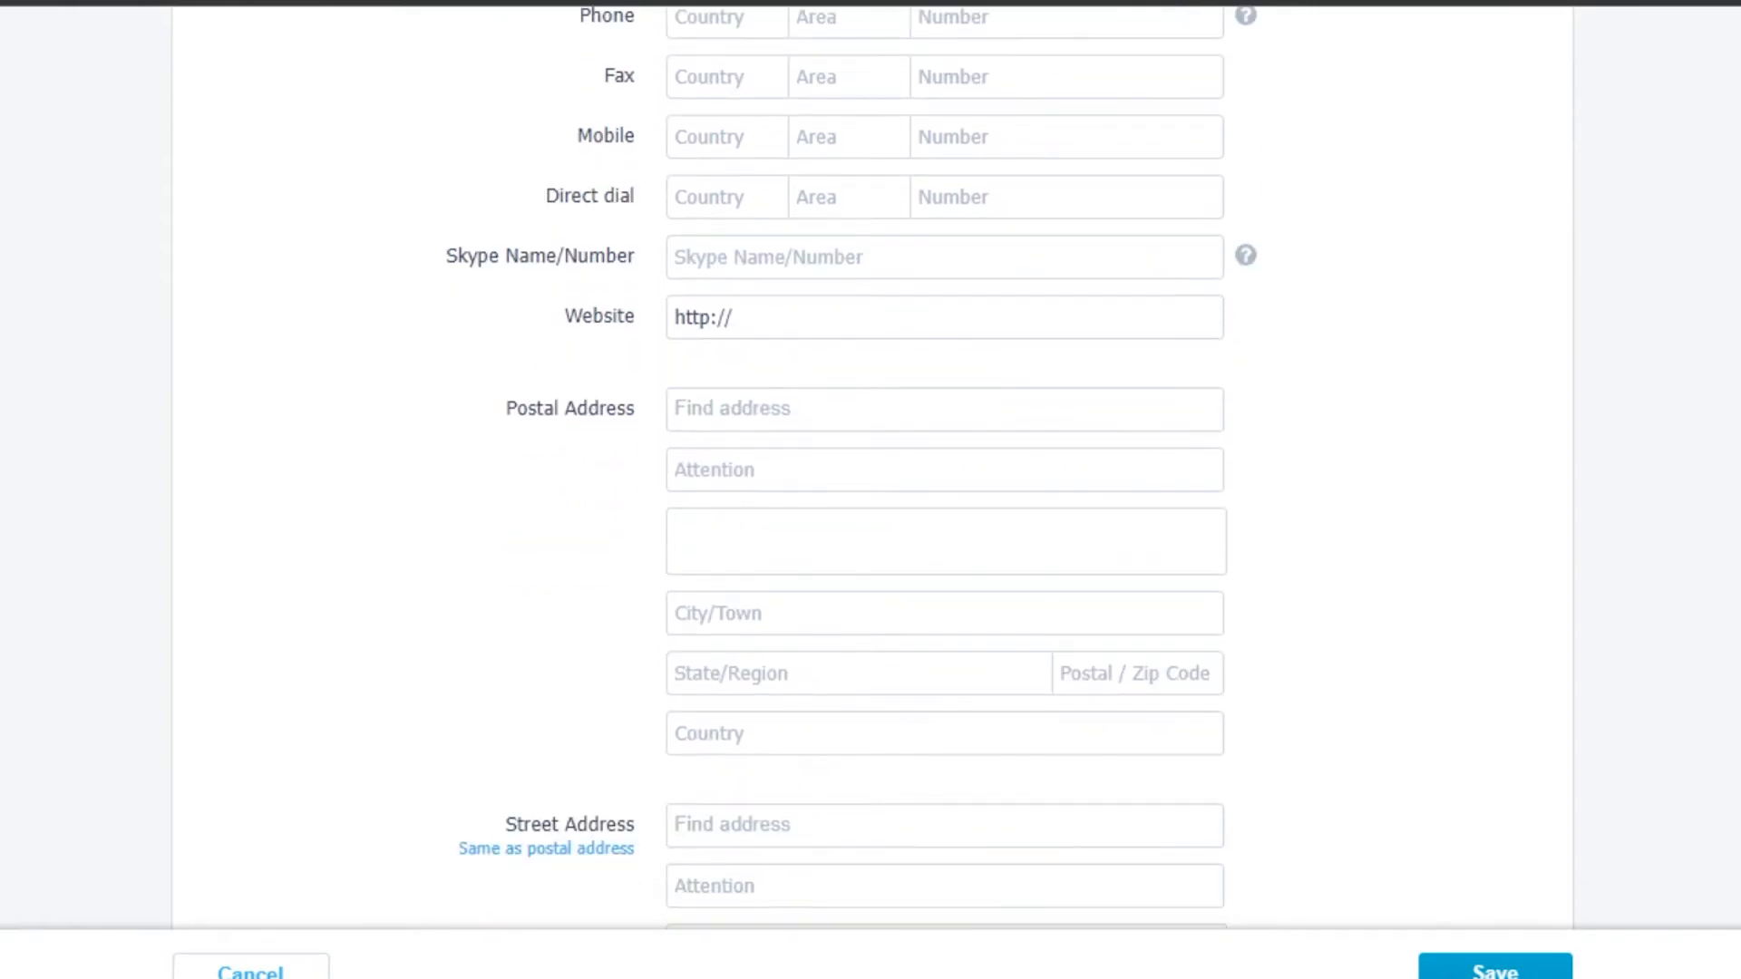
pyautogui.scroll(-12, 871, 489)
pyautogui.scroll(-8, 871, 490)
pyautogui.scroll(20, 1340, 243)
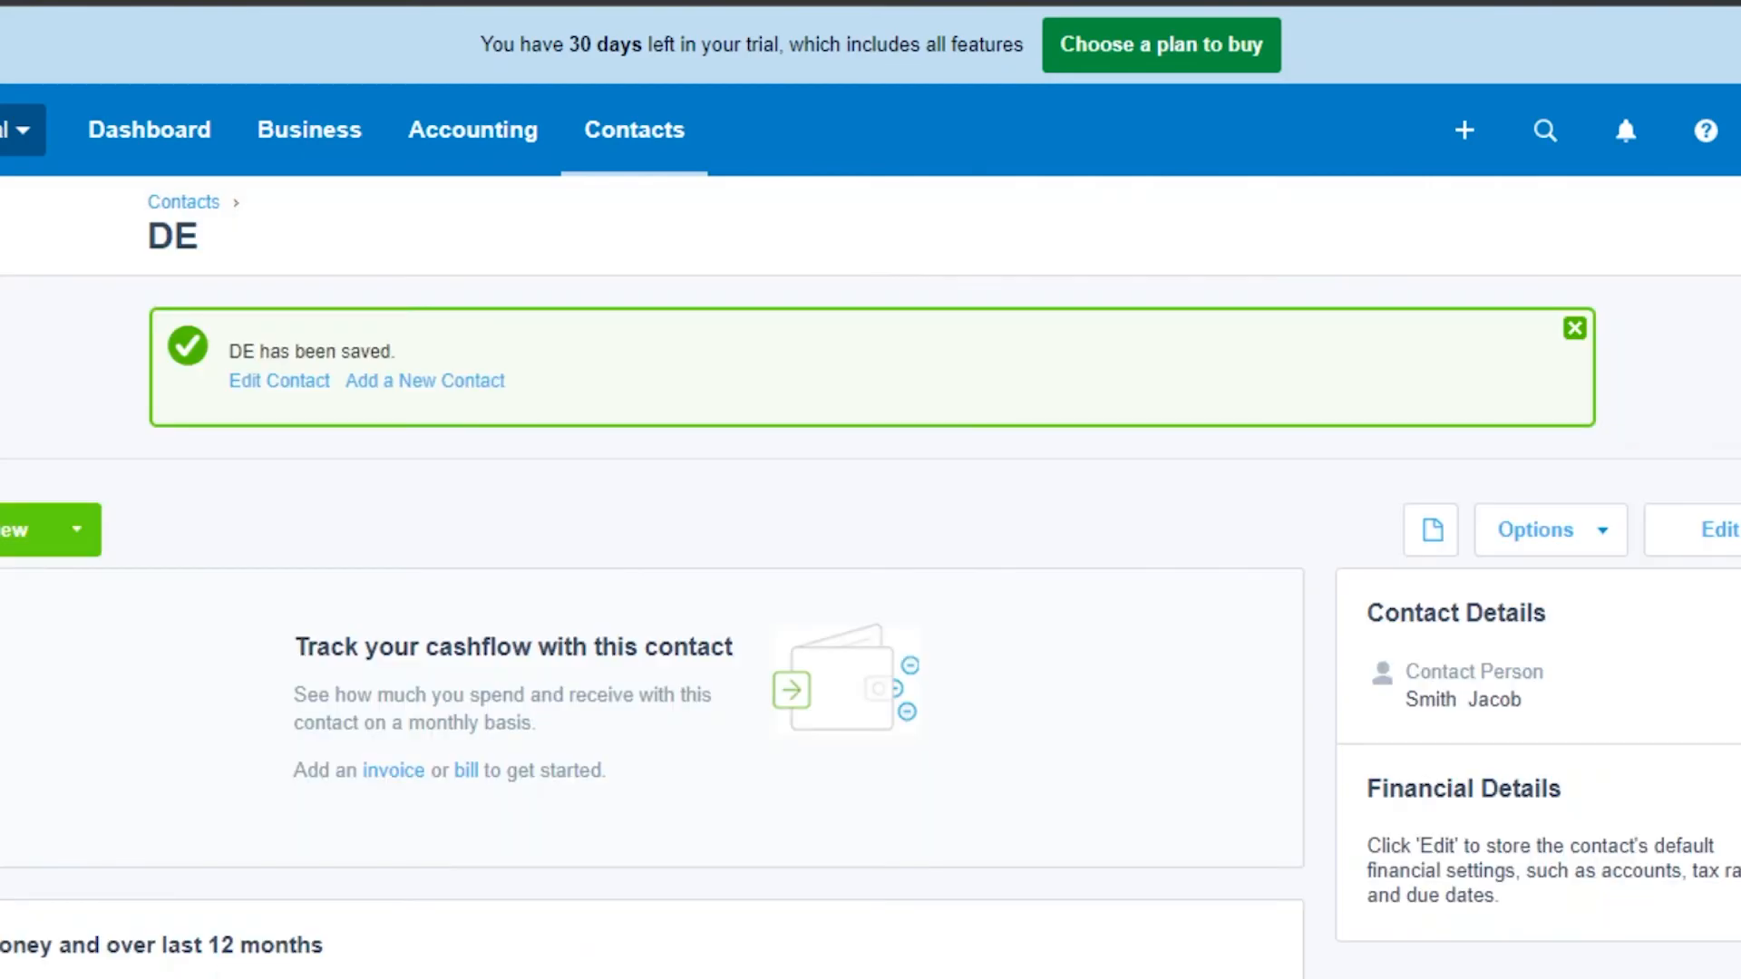
pyautogui.scroll(-10, 871, 490)
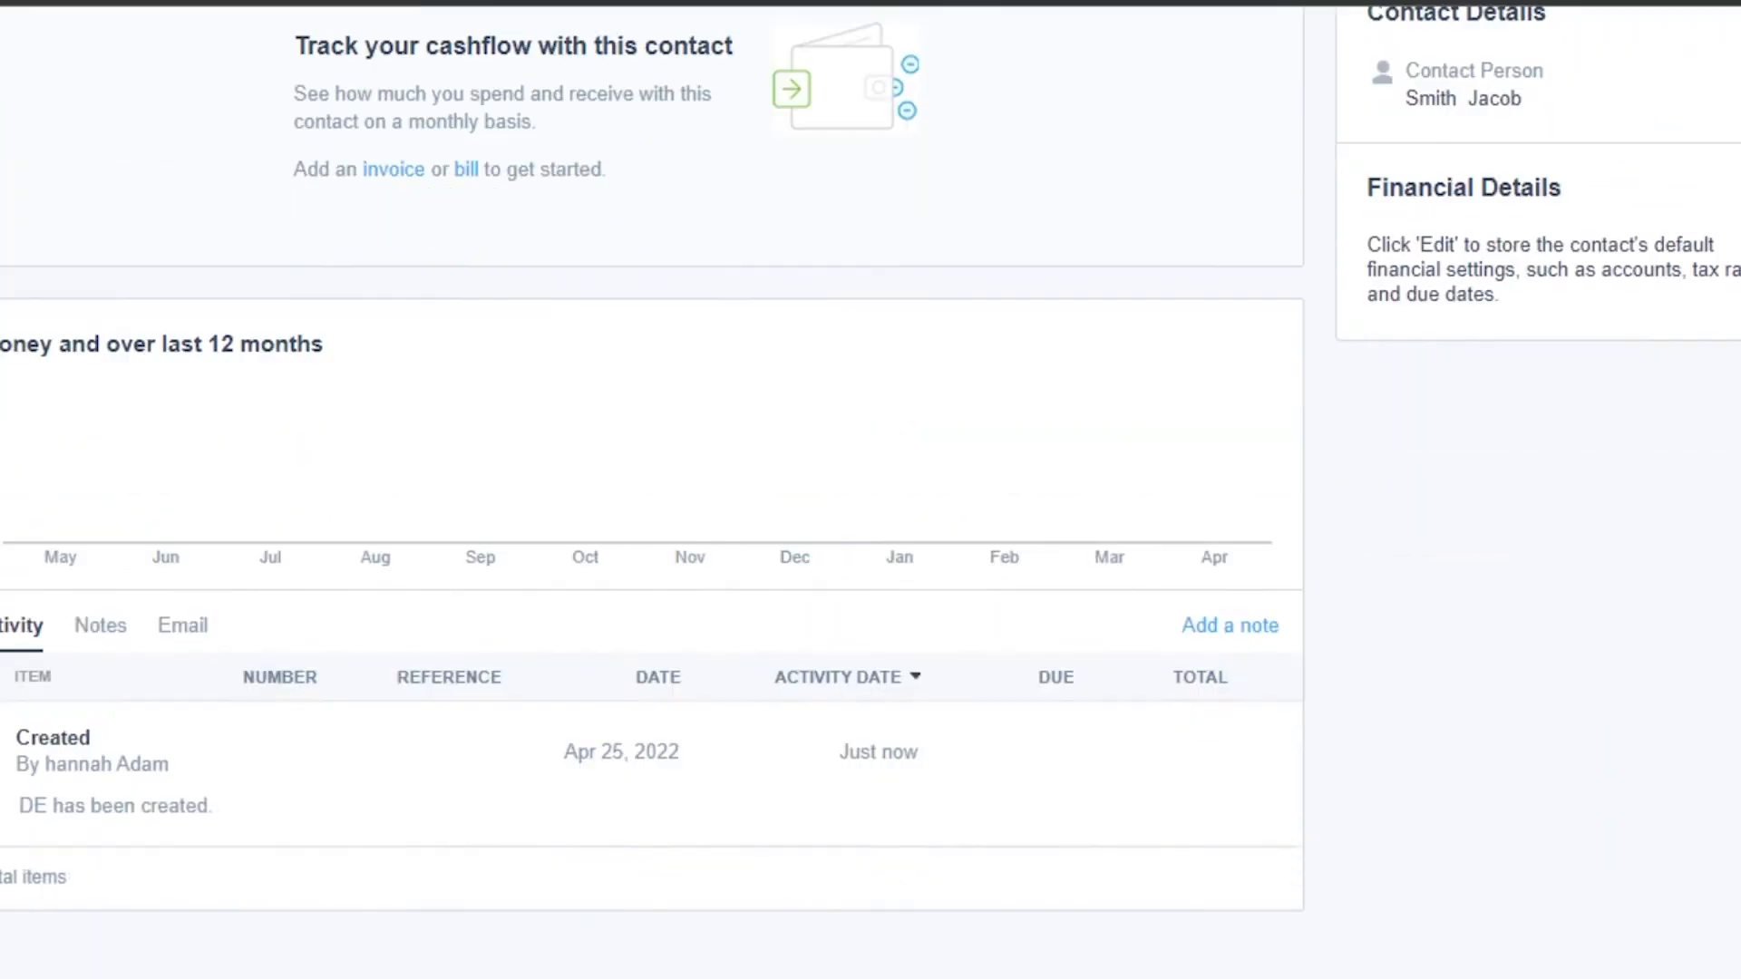
pyautogui.scroll(10, 288, 257)
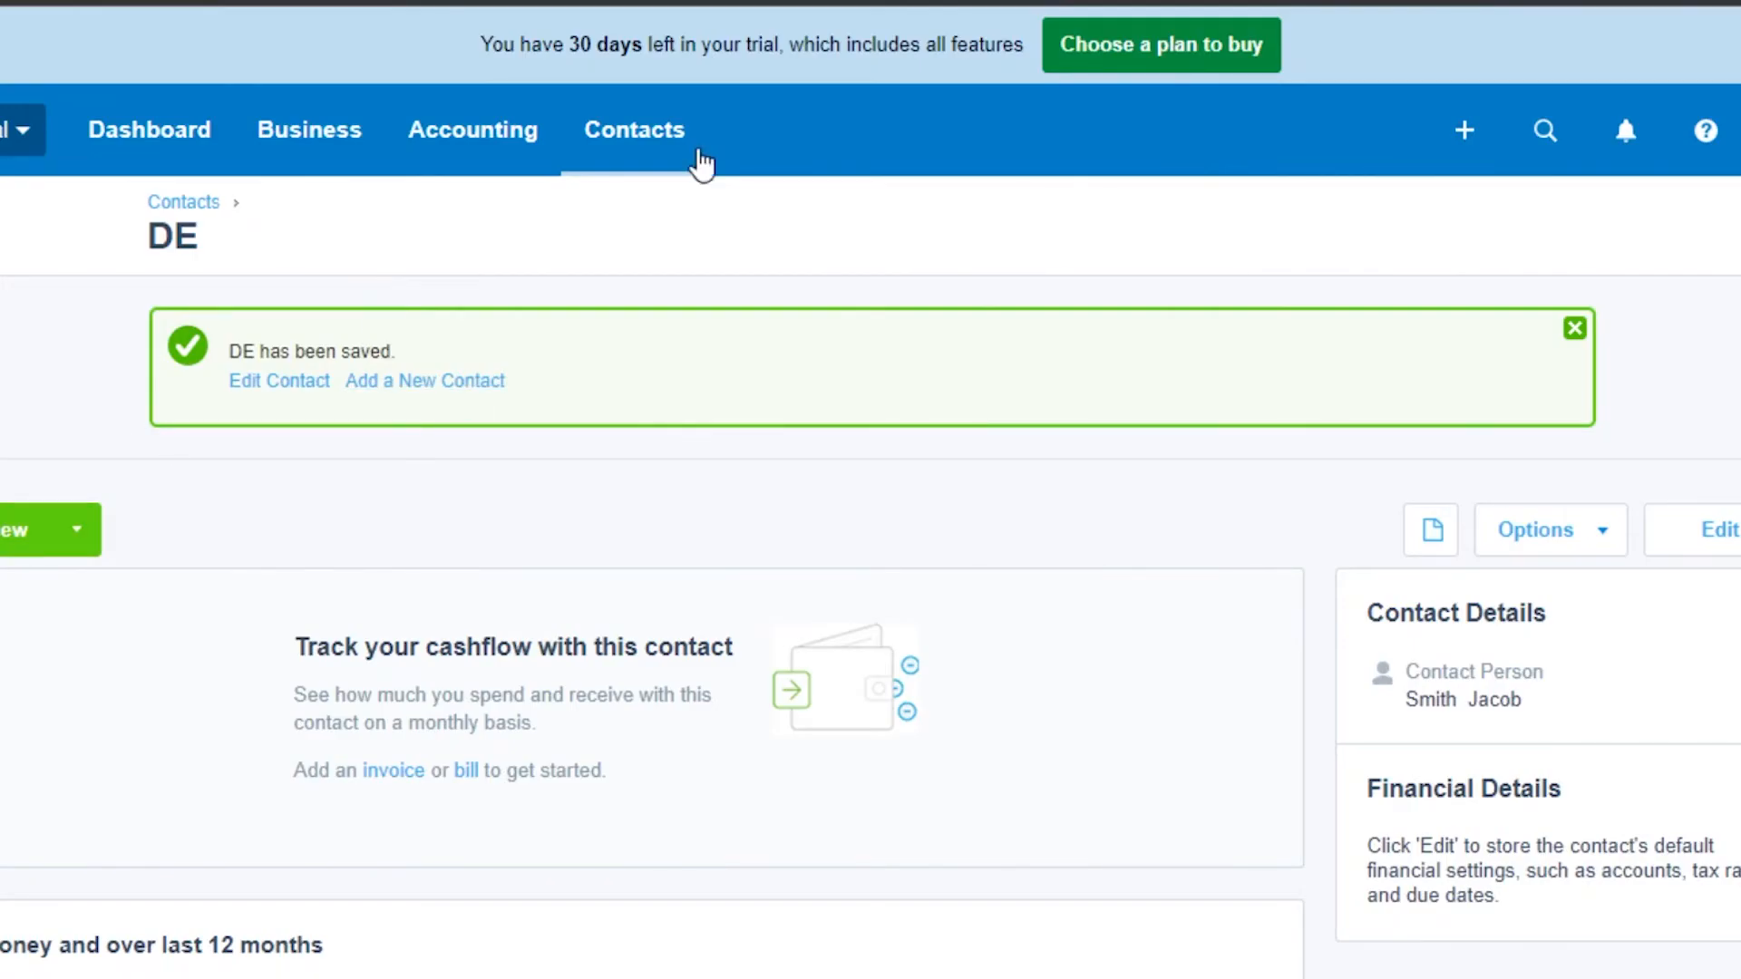
# Step: Look through the transaction types offered from the contact's New menu
pyautogui.click(45, 531)
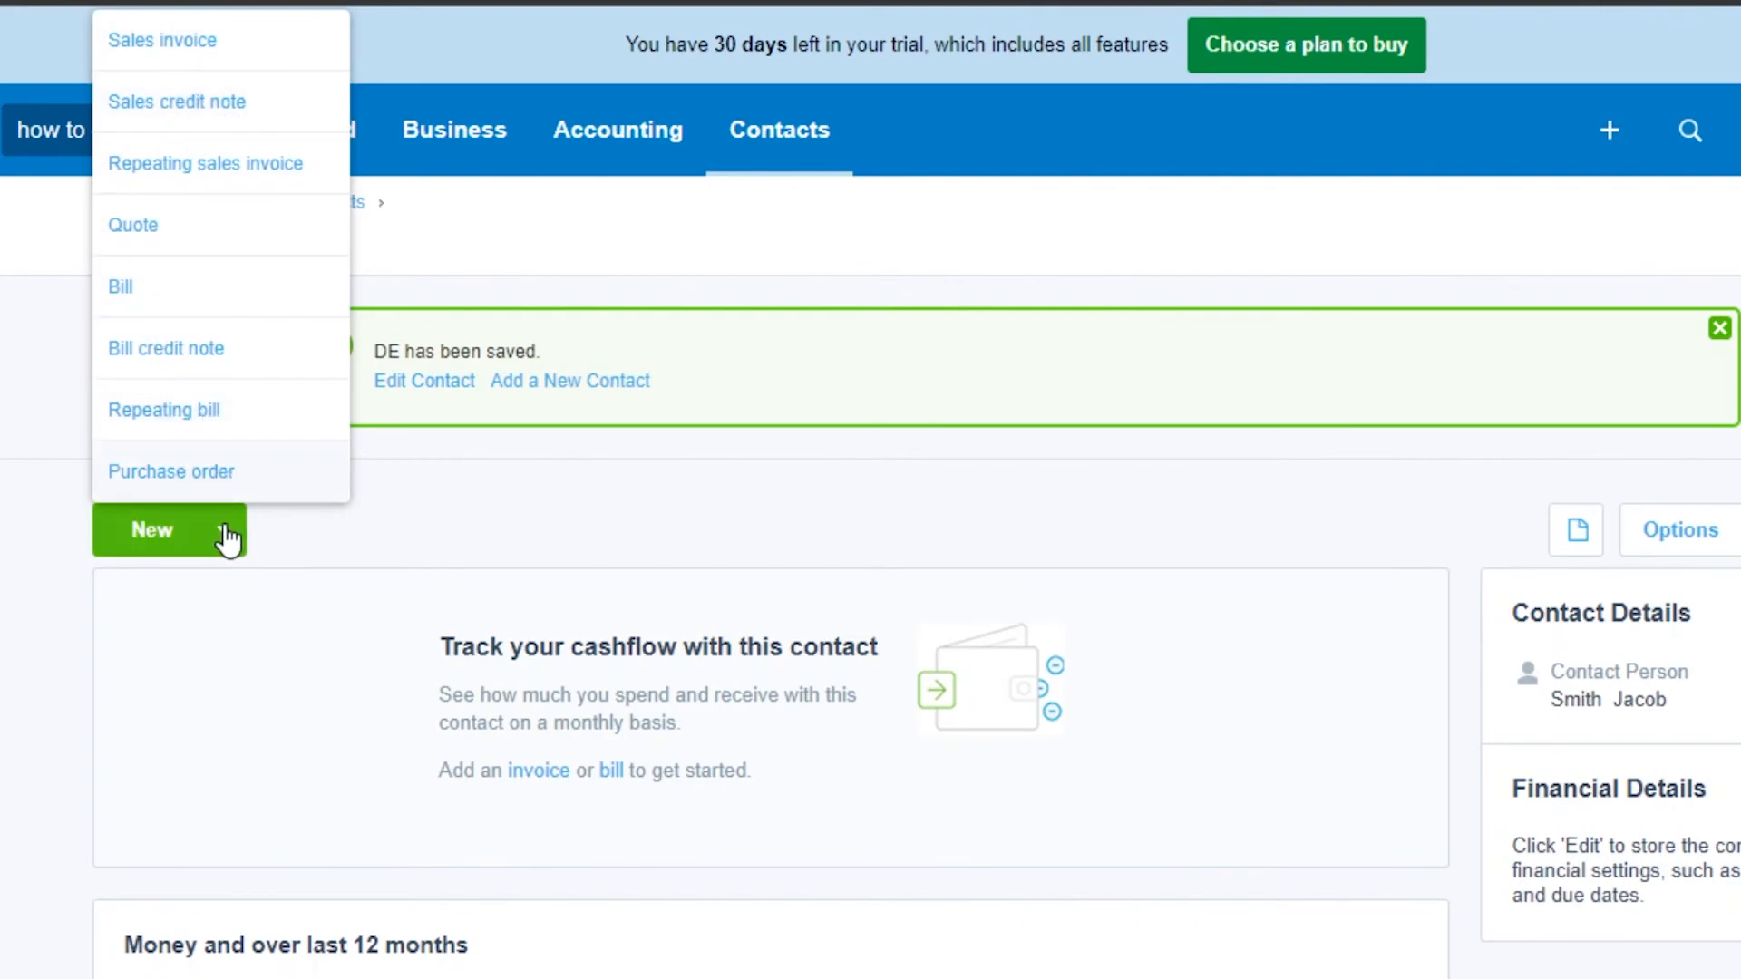
pyautogui.click(433, 497)
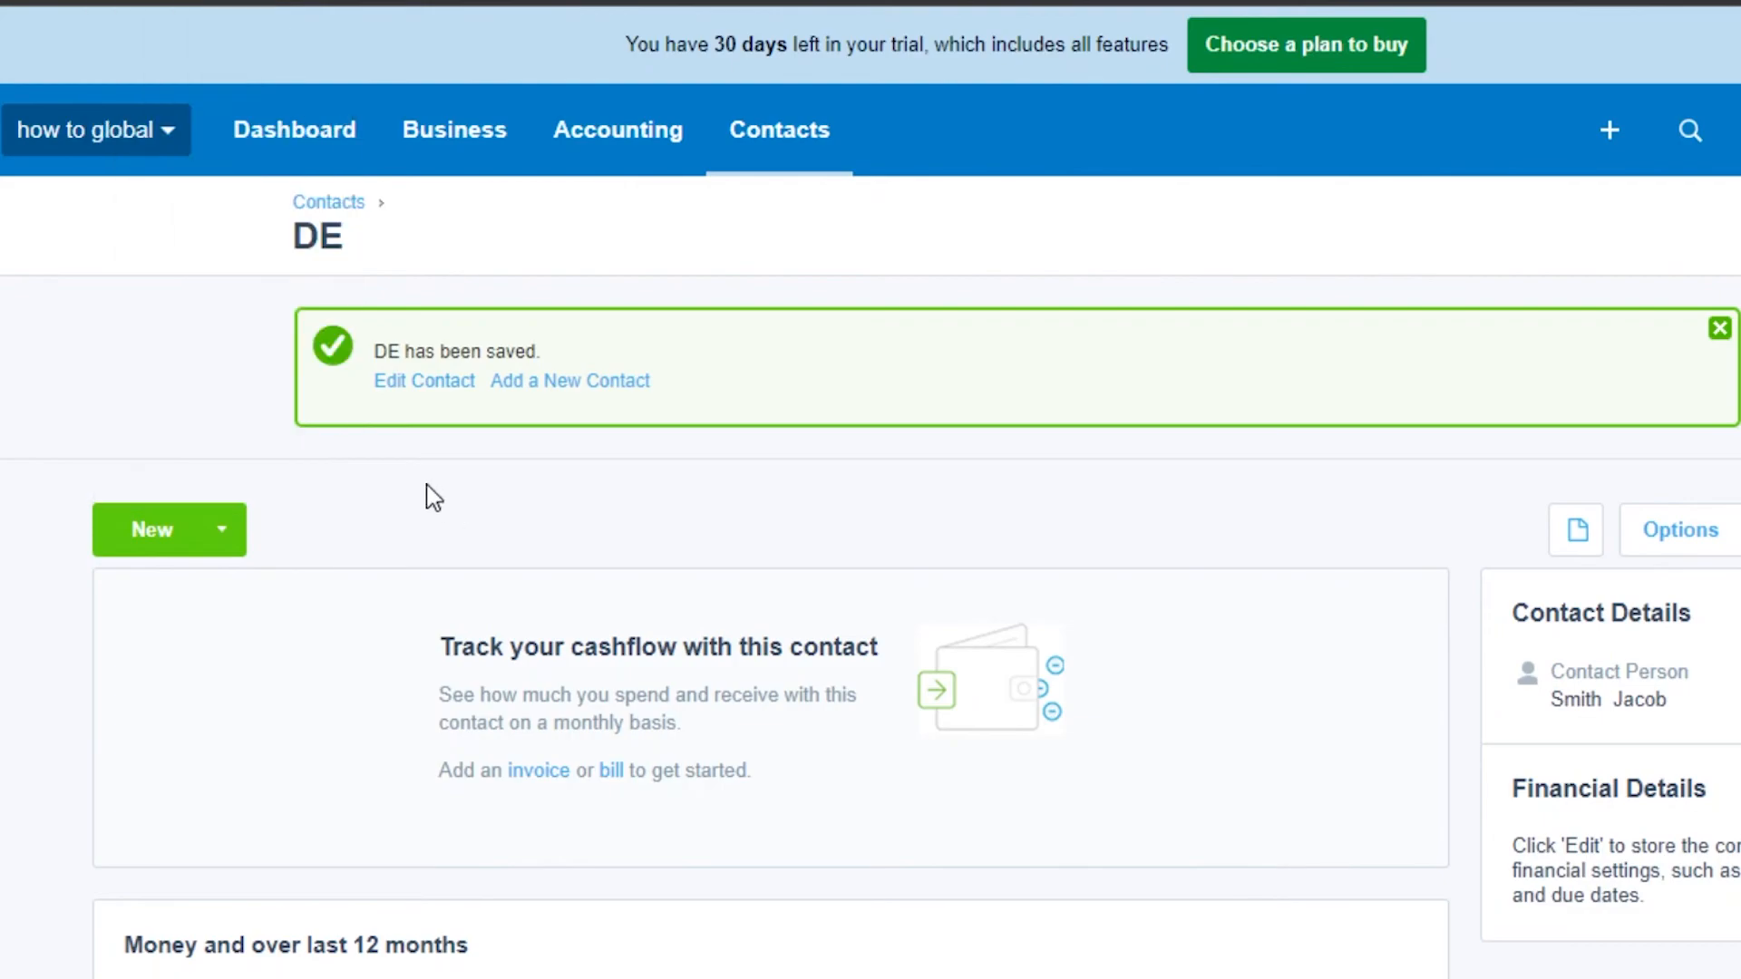
pyautogui.click(172, 570)
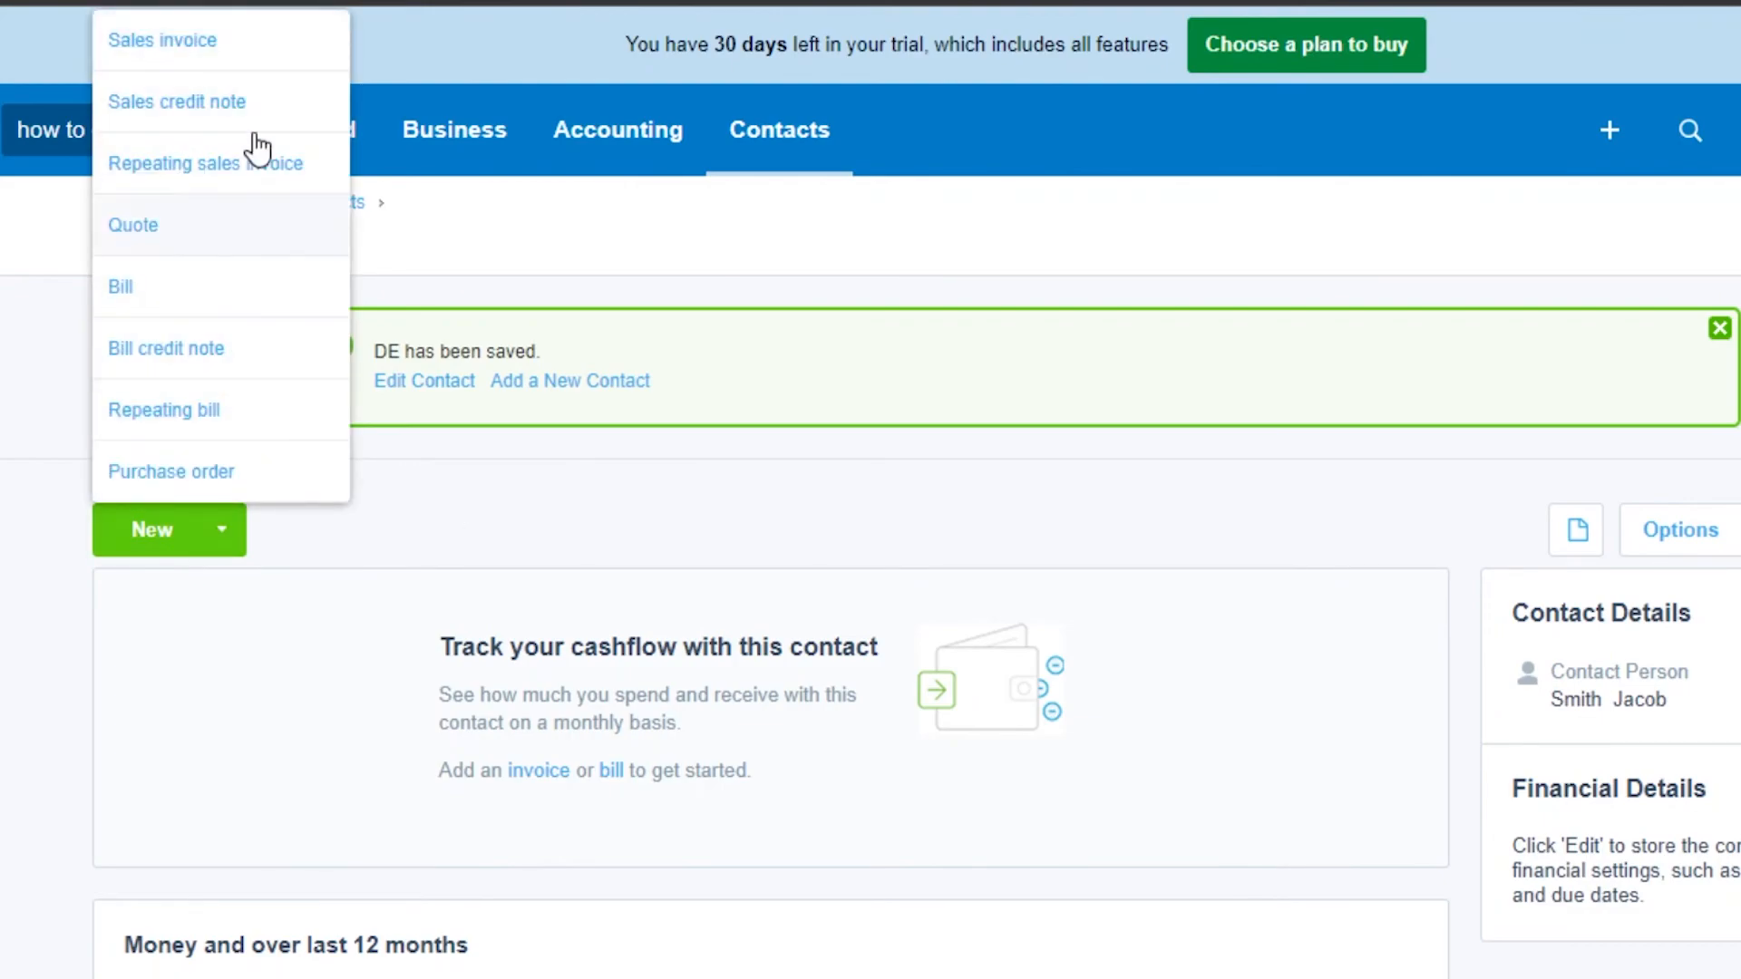
pyautogui.click(606, 524)
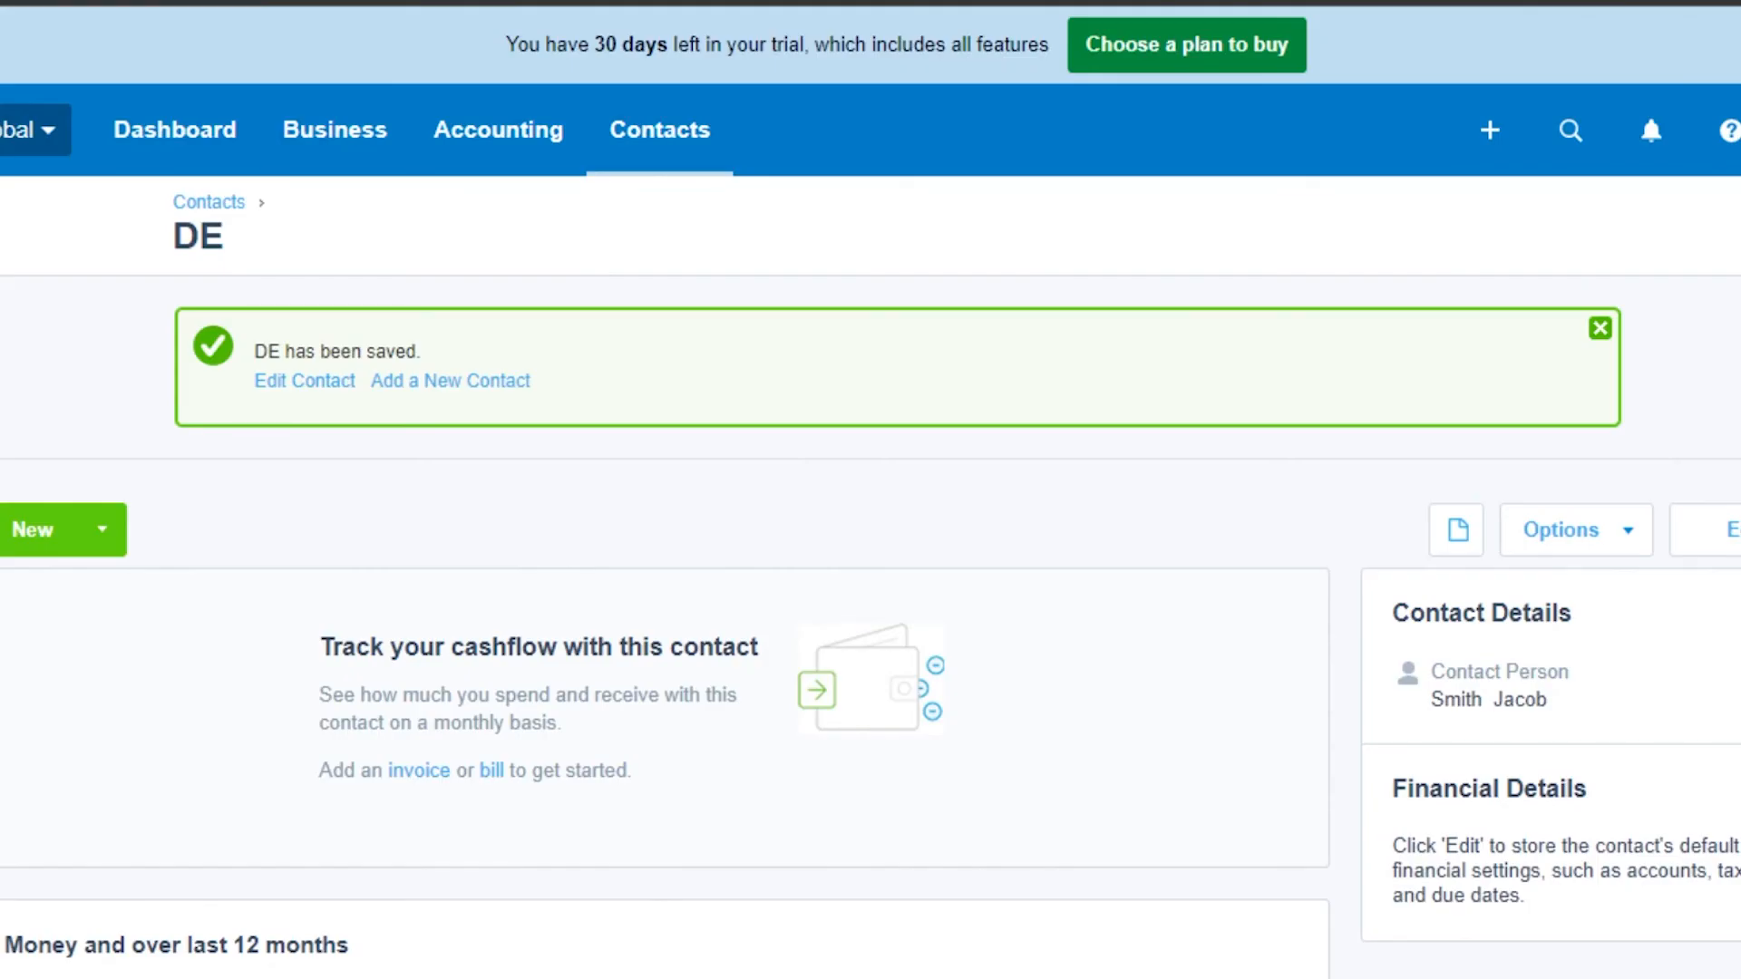
# Step: Return to the All contacts list and check that the new contact DE appears
pyautogui.click(653, 127)
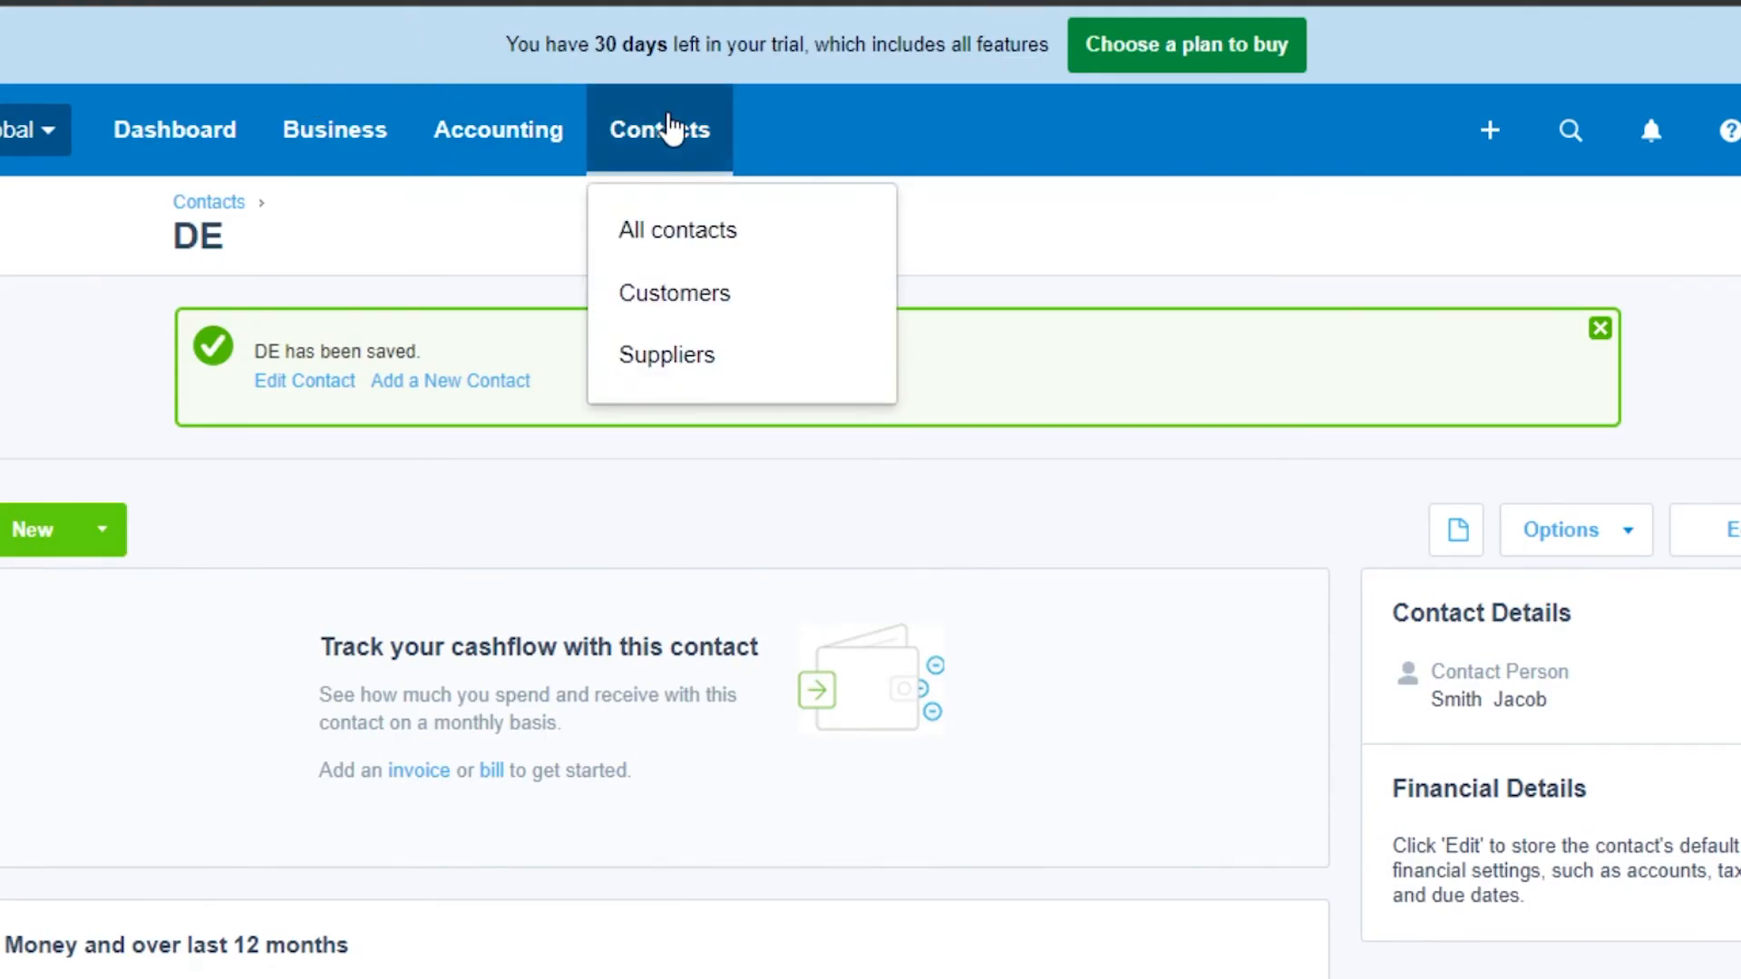
pyautogui.click(668, 232)
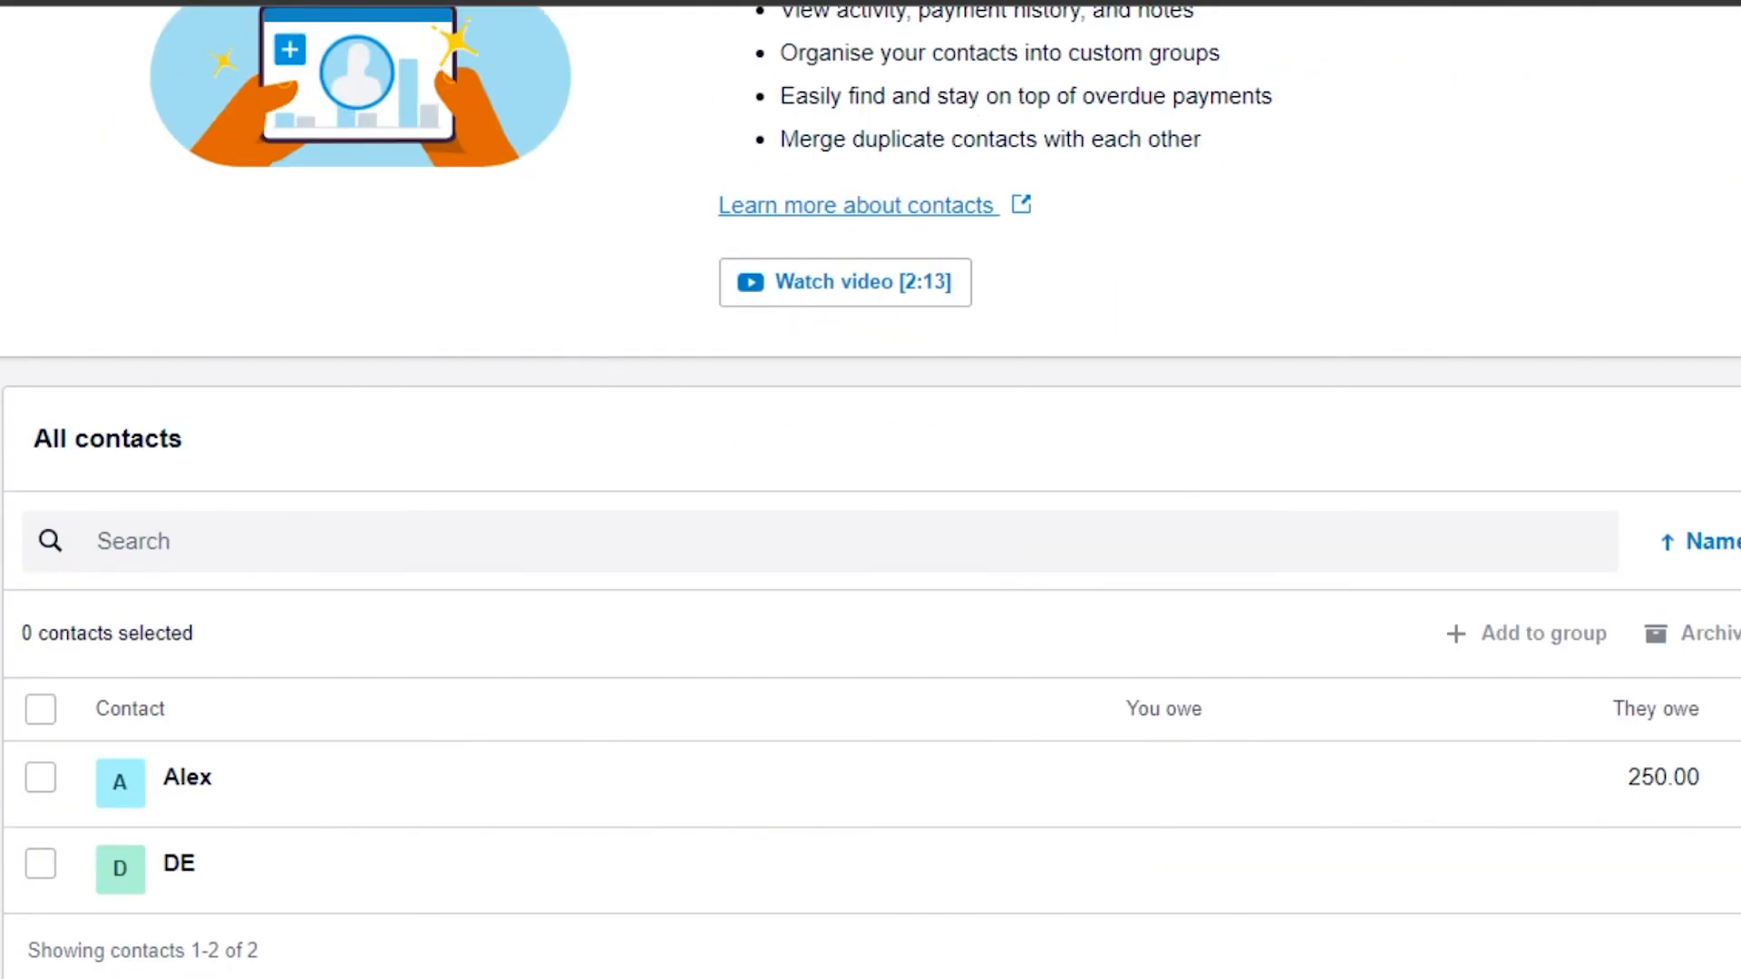
pyautogui.hotkey('ctrl', 'a')
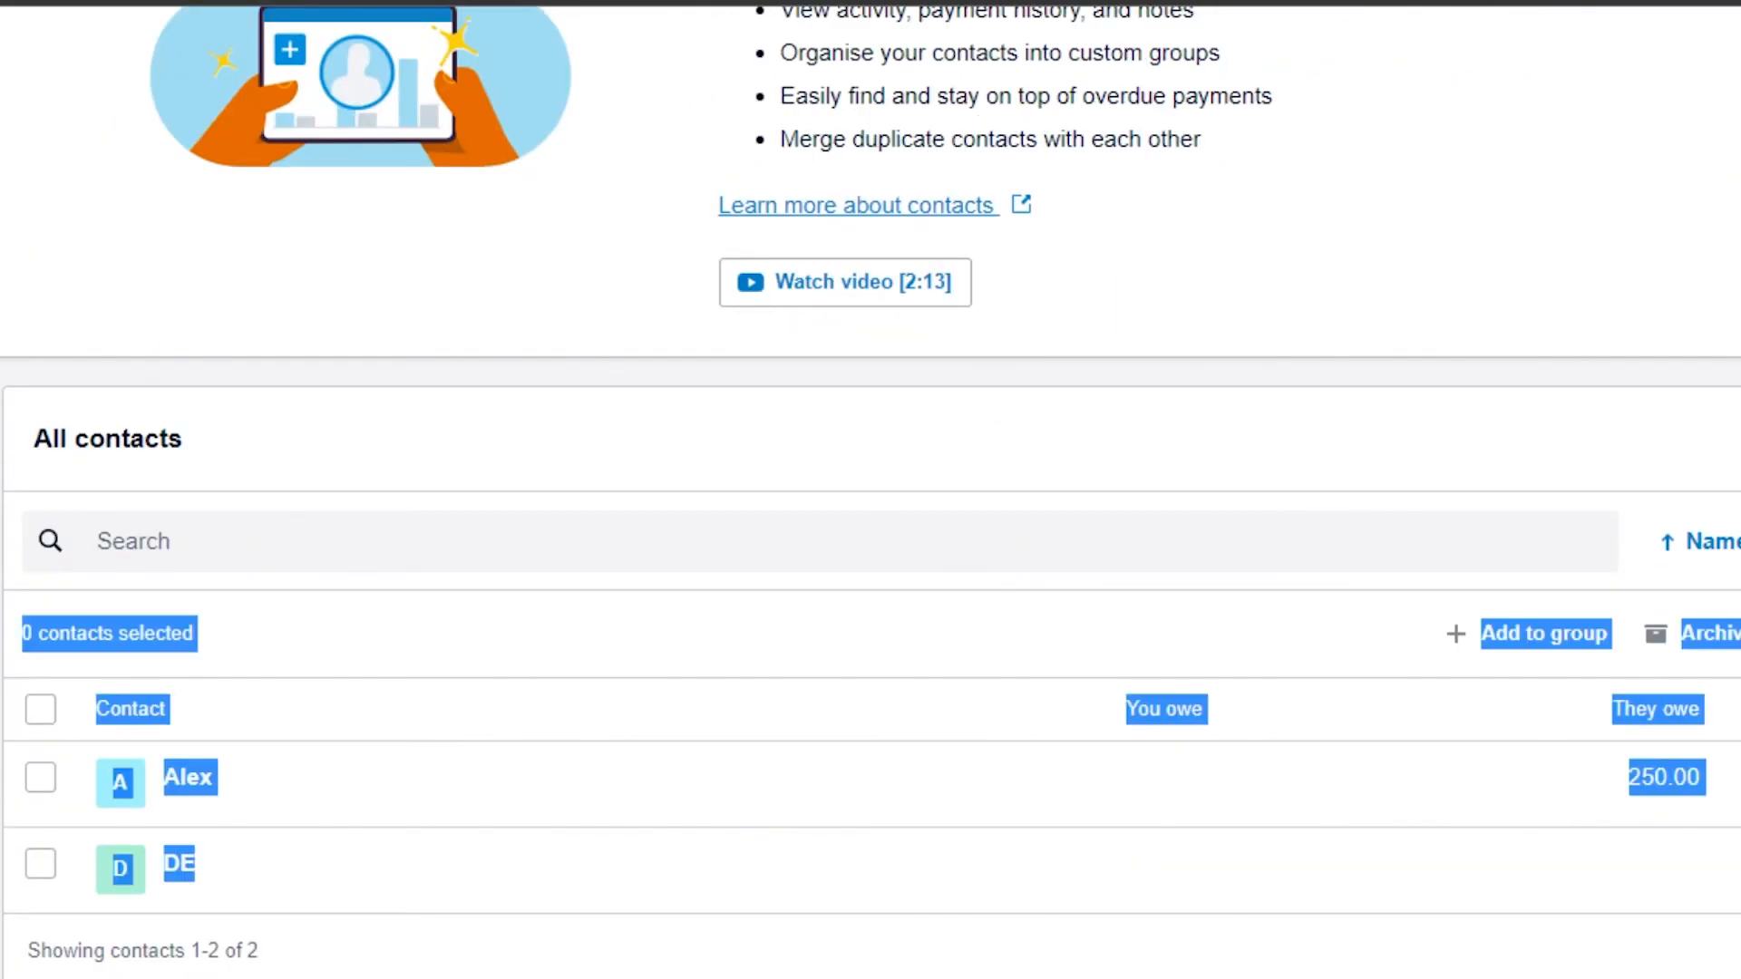
pyautogui.scroll(5, 486, 167)
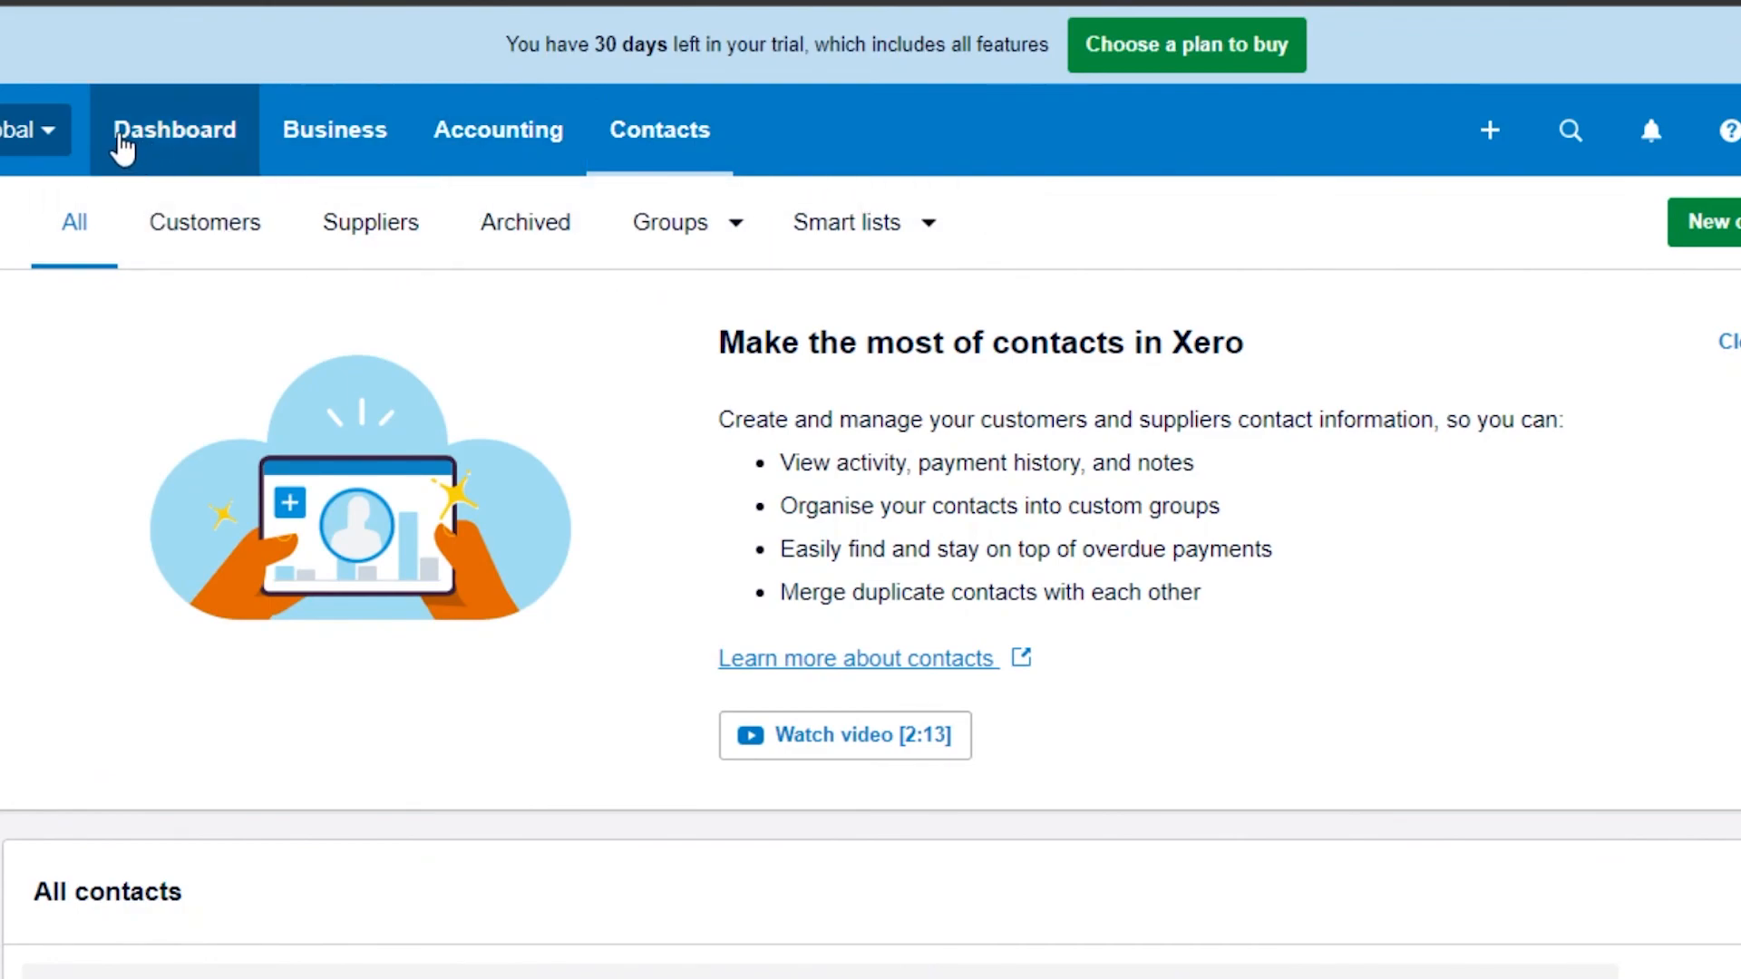
# Step: Go to the Dashboard and look through the Accounting menu's report and advanced options
pyautogui.click(165, 136)
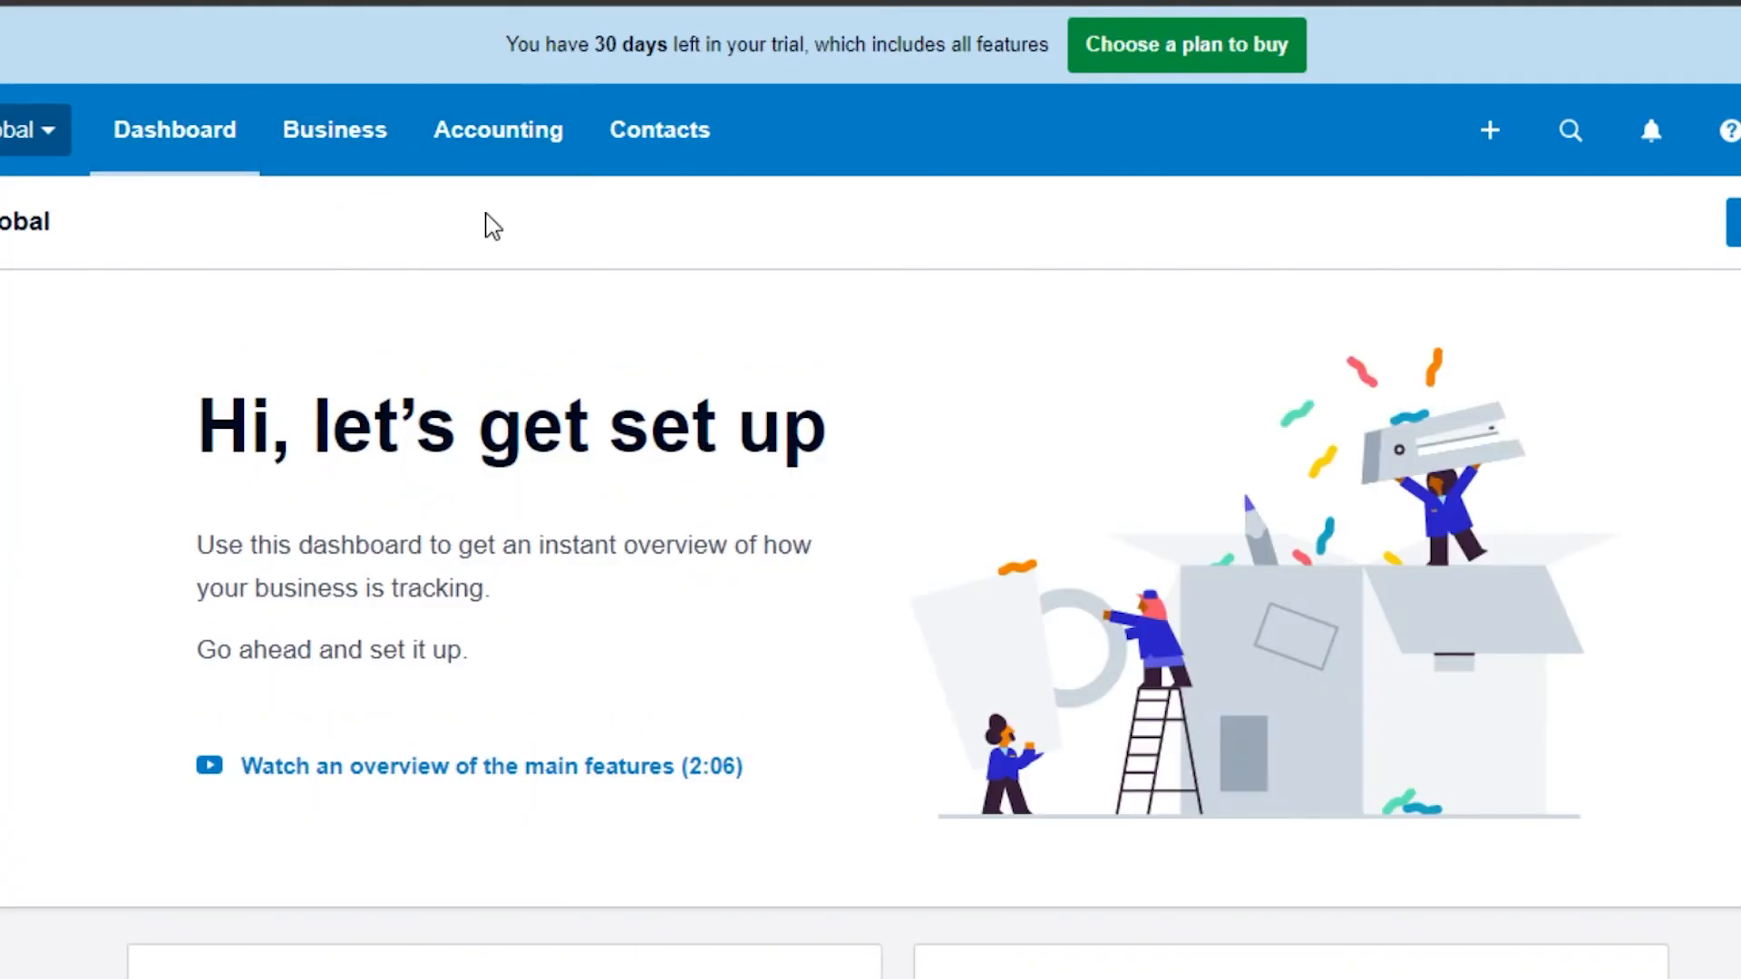
pyautogui.click(322, 187)
pyautogui.click(325, 190)
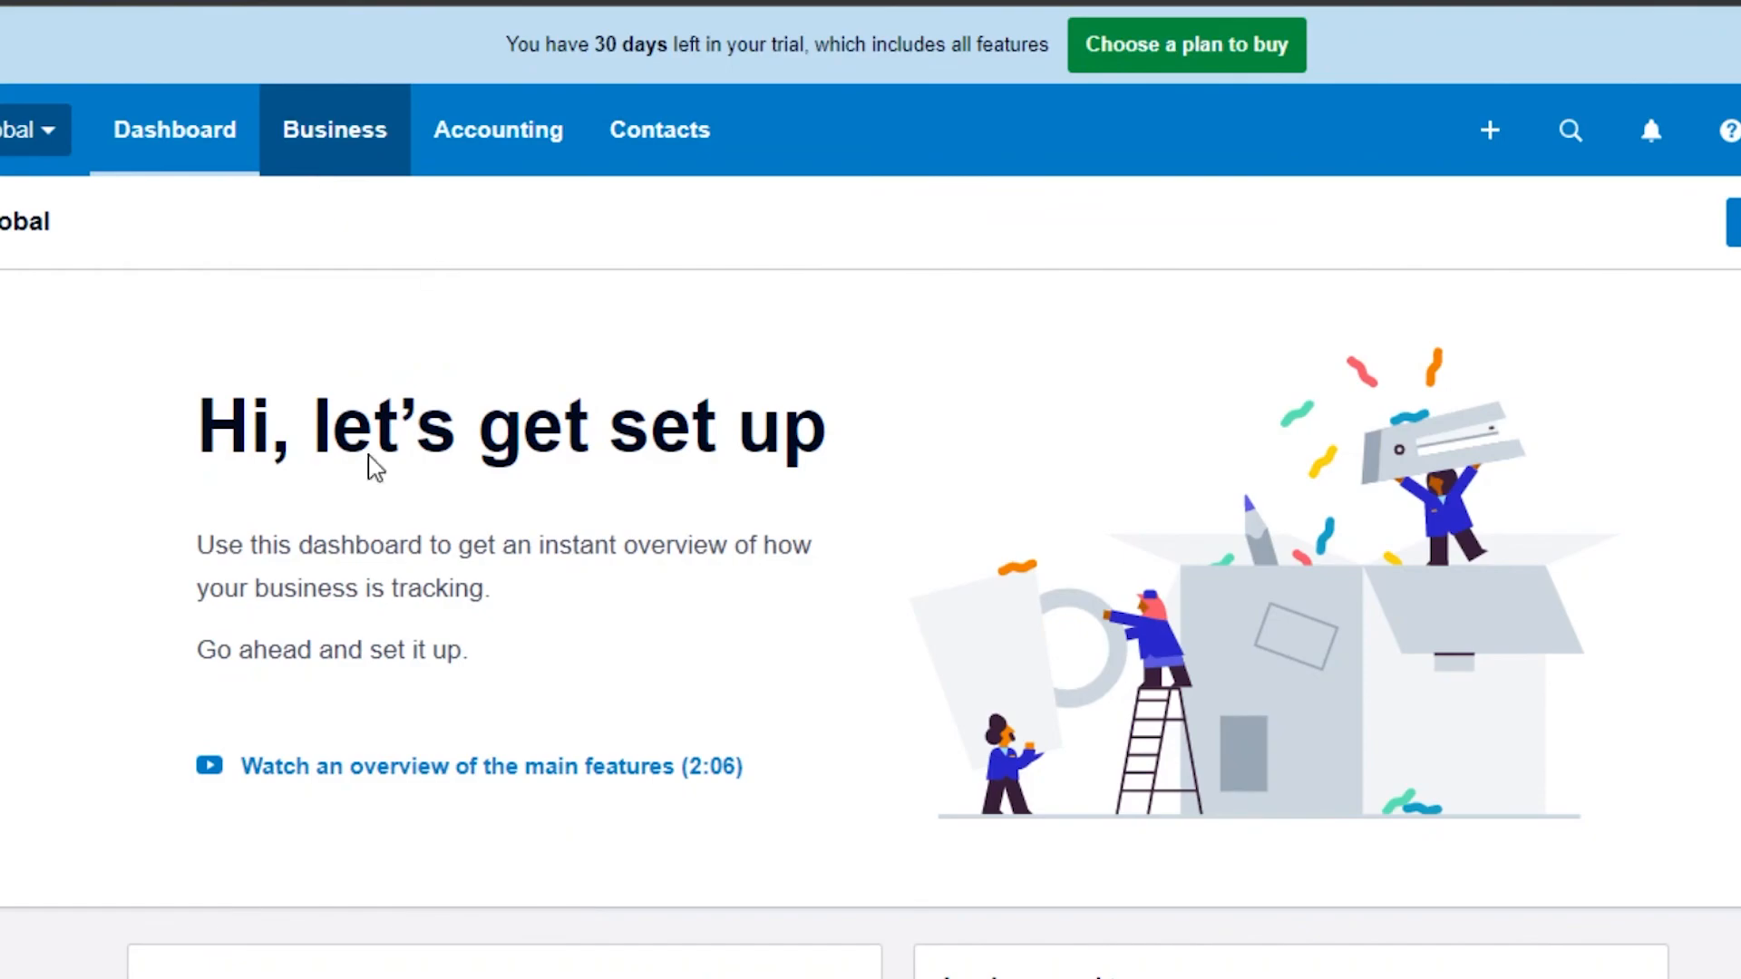
pyautogui.click(544, 127)
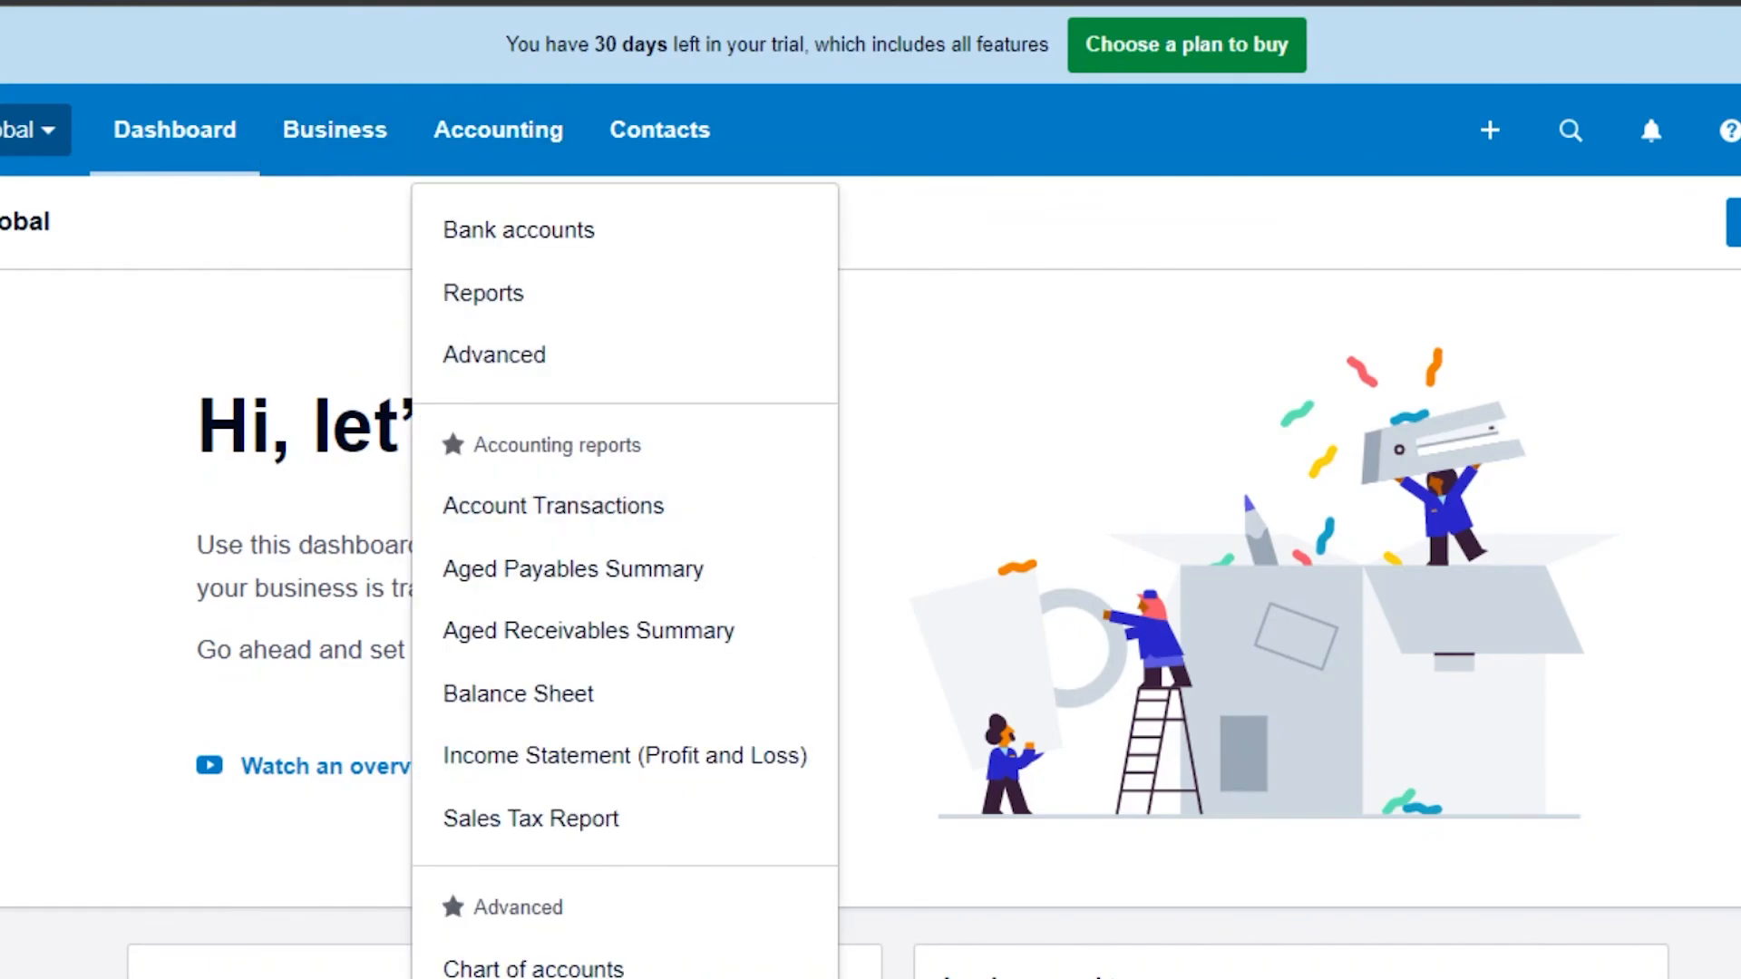
pyautogui.click(535, 134)
pyautogui.click(517, 136)
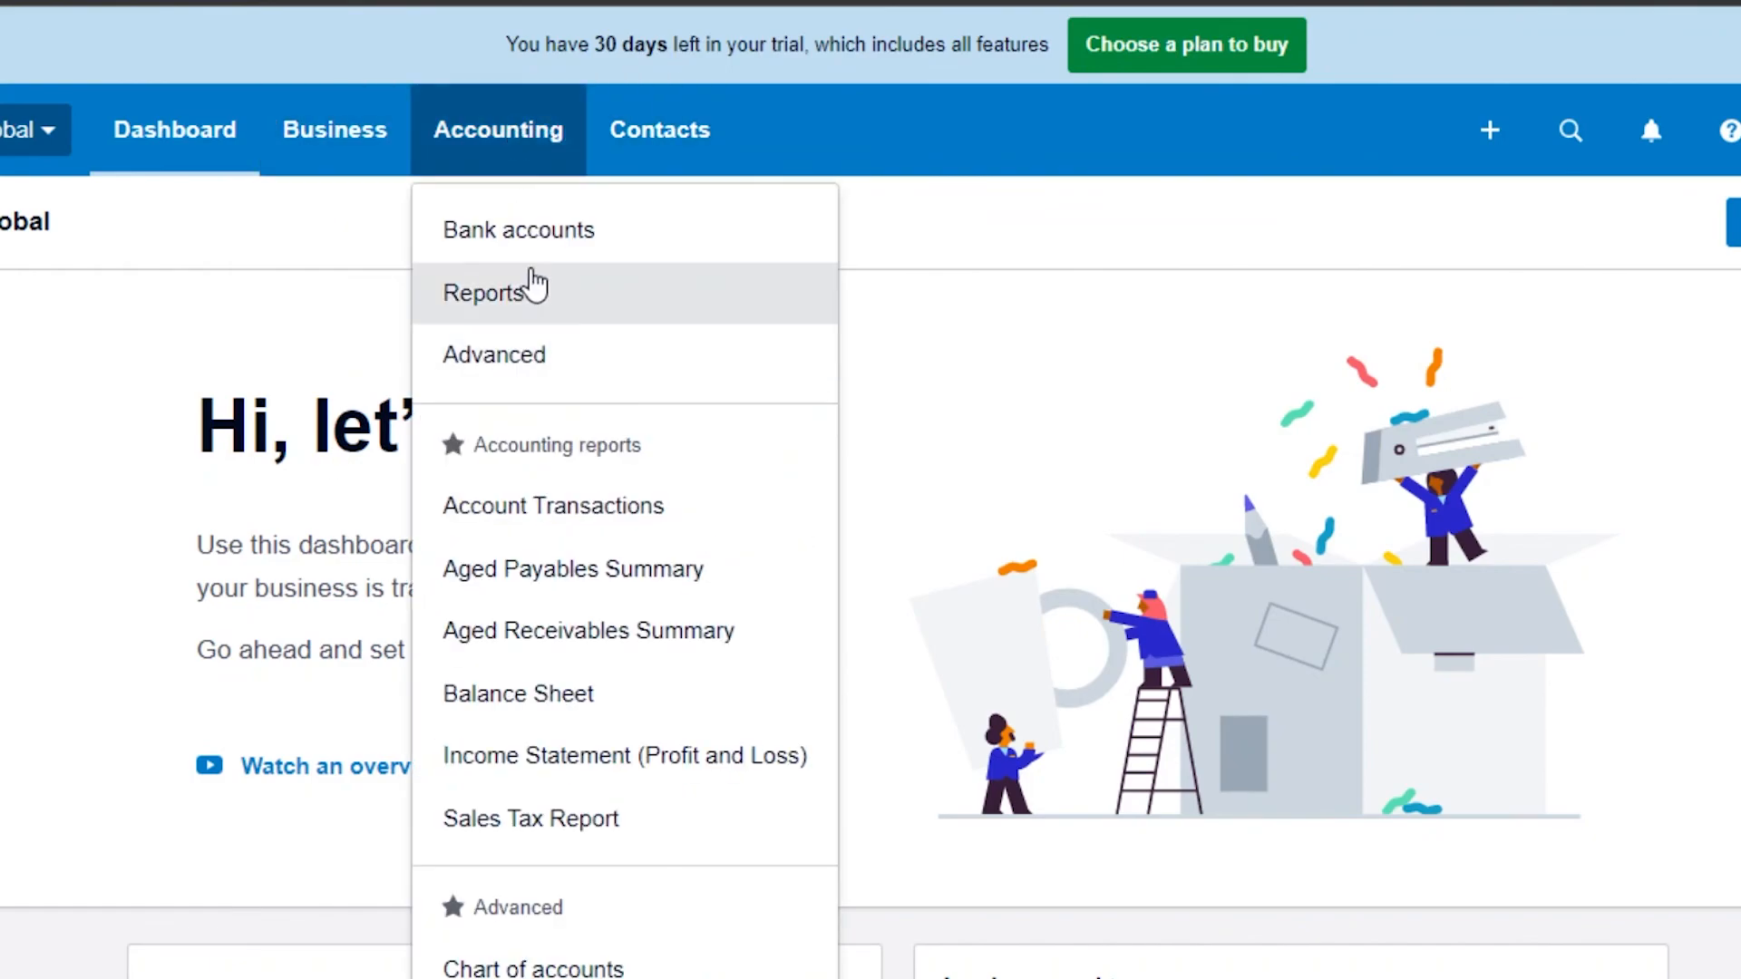
pyautogui.click(2, 748)
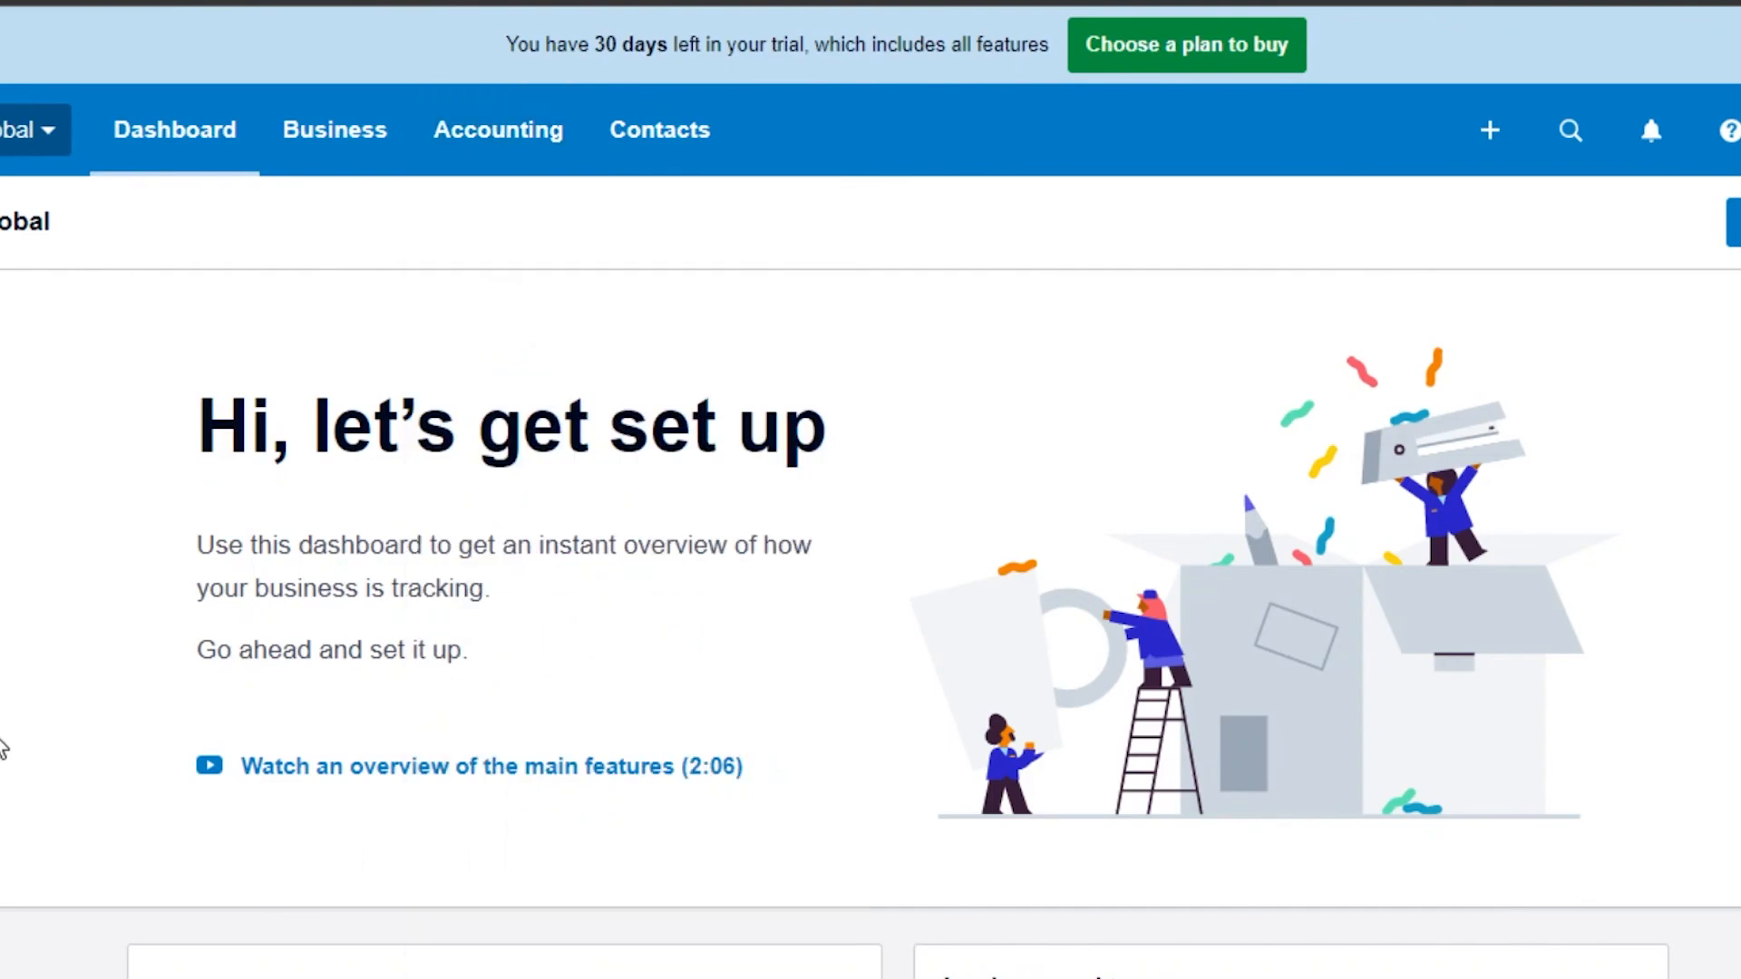
# Step: Open the organization menu, then review the dashboard's setup and invoices-owed panels
pyautogui.click(45, 134)
pyautogui.click(443, 332)
pyautogui.click(66, 137)
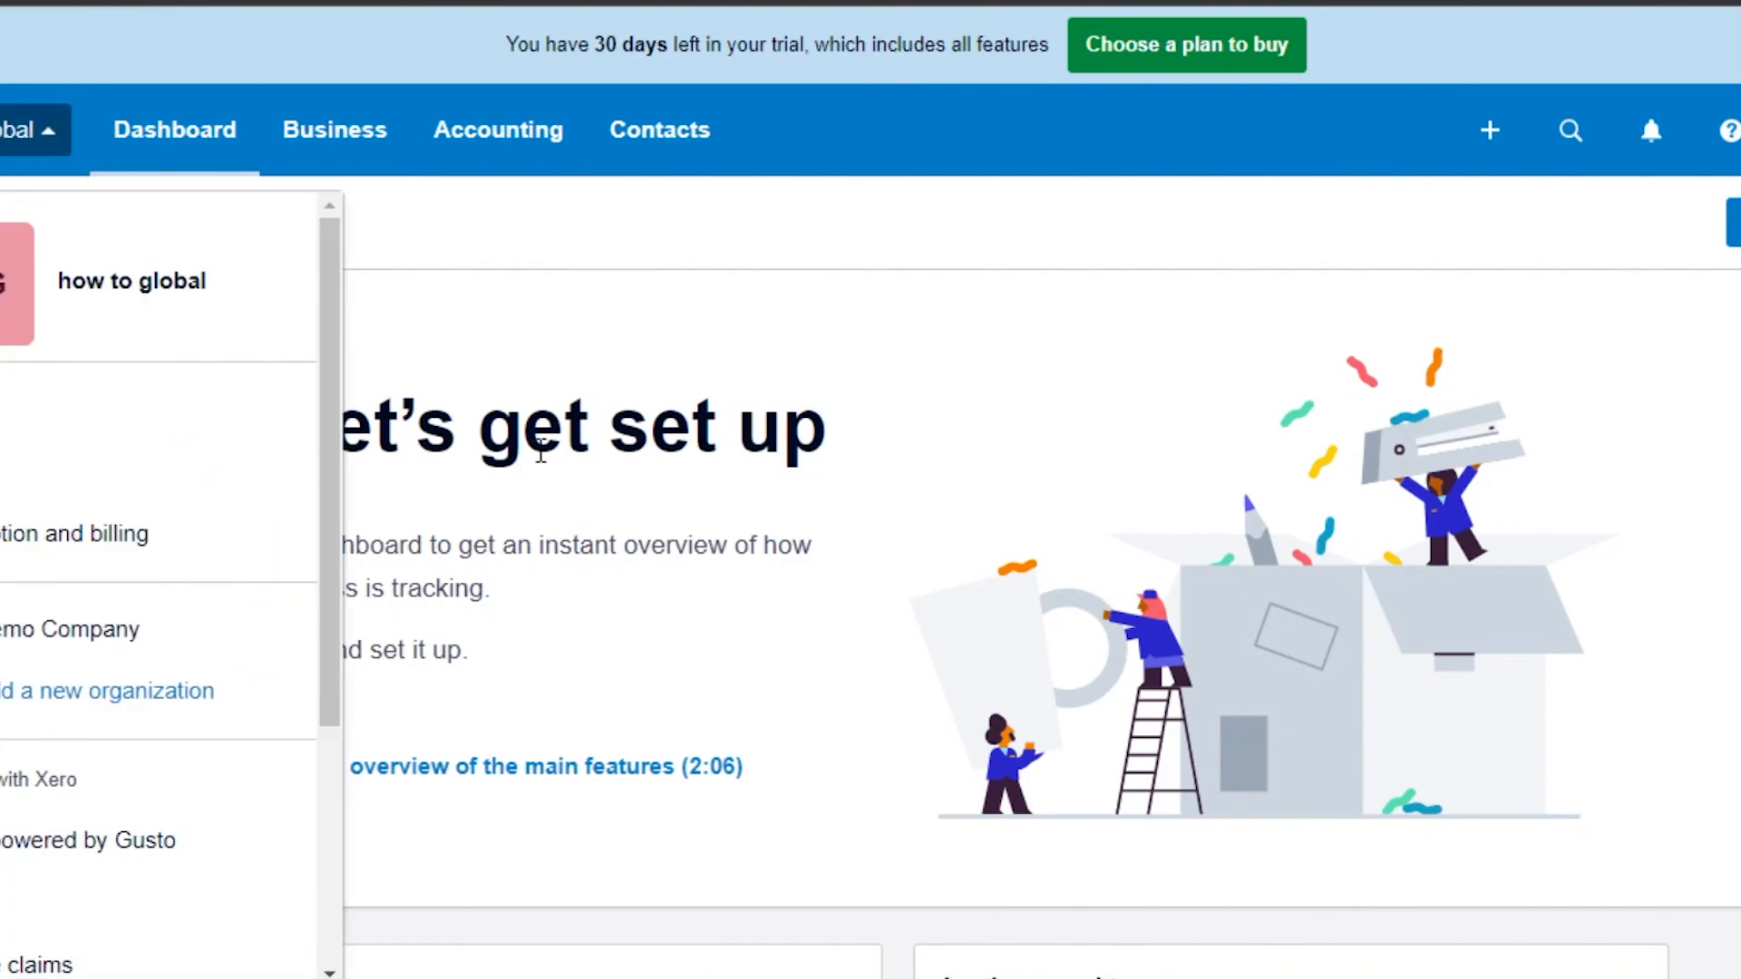
pyautogui.click(672, 274)
pyautogui.scroll(-10, 1298, 477)
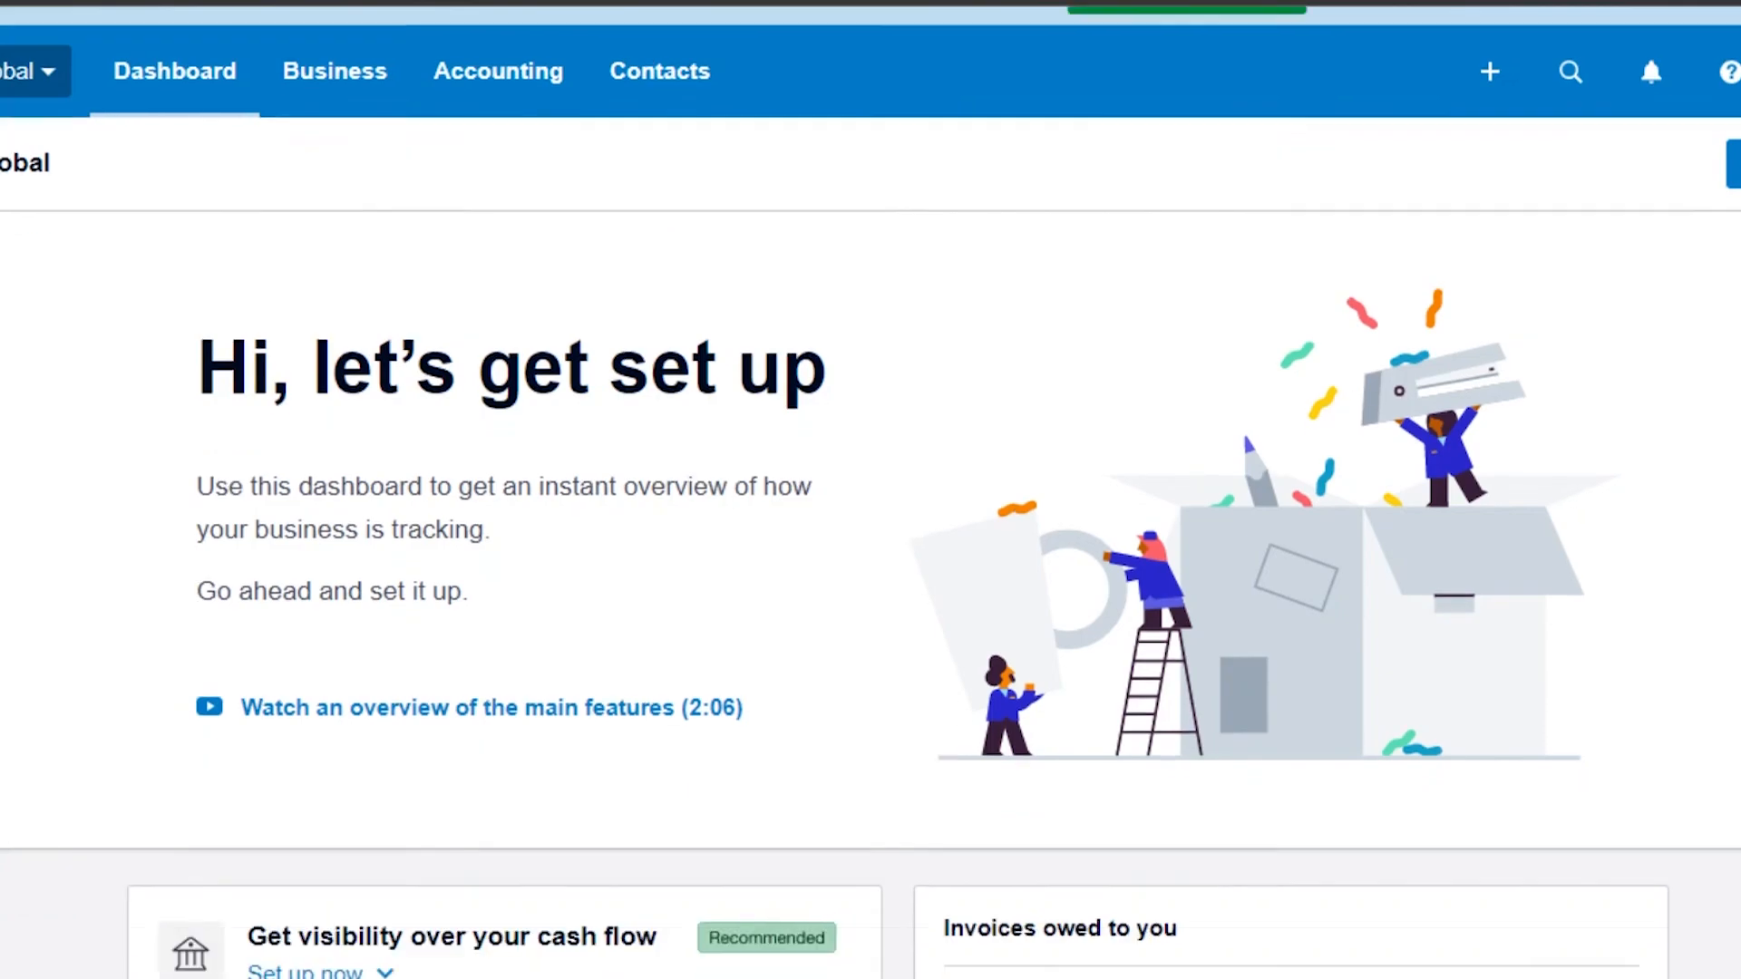
pyautogui.scroll(5, 1299, 477)
pyautogui.scroll(3, 1299, 477)
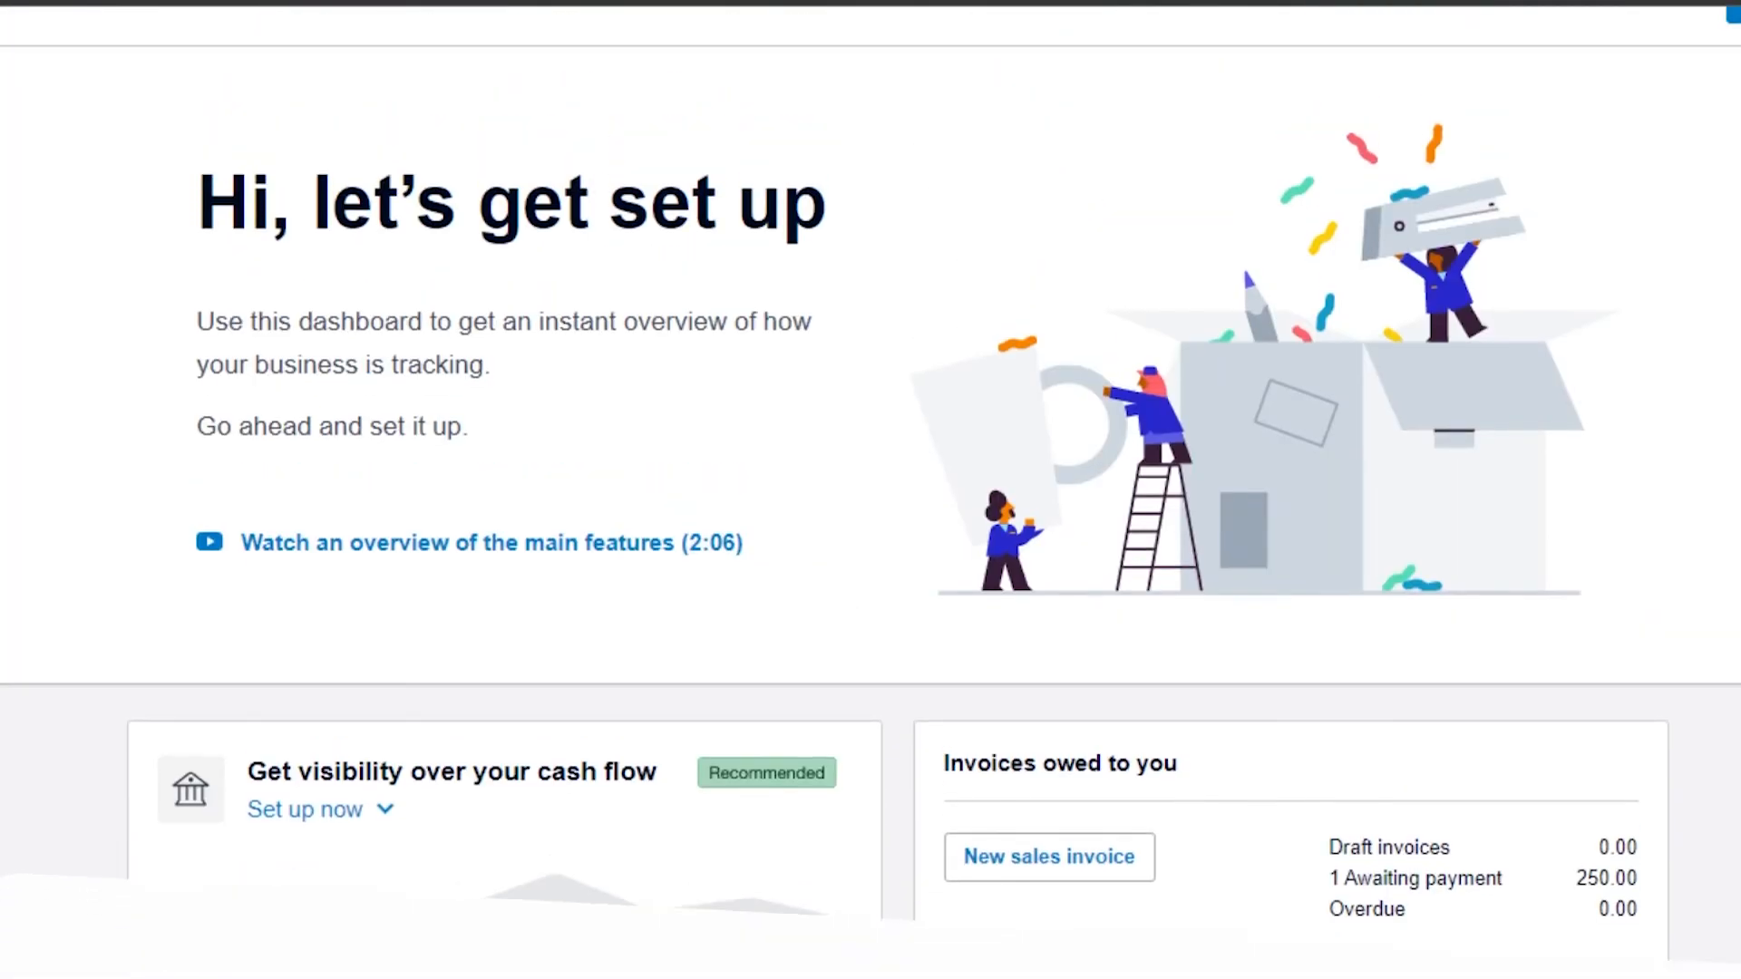